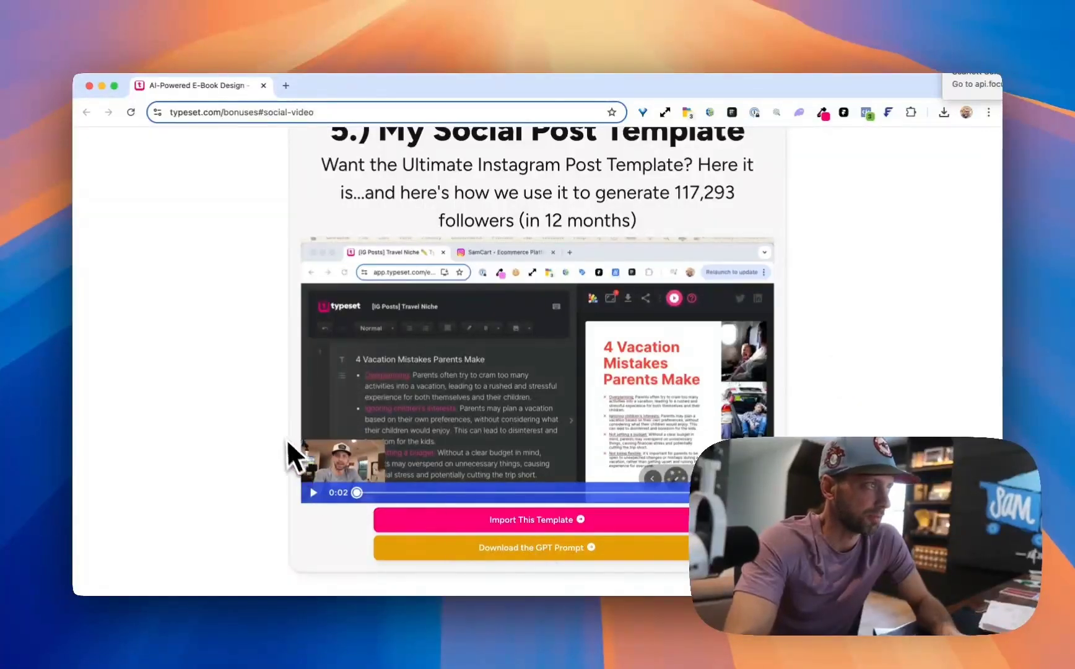
# Look over the imported travel post template and set its preview size to the Square social media format
pyautogui.scroll(1, 277, 441)
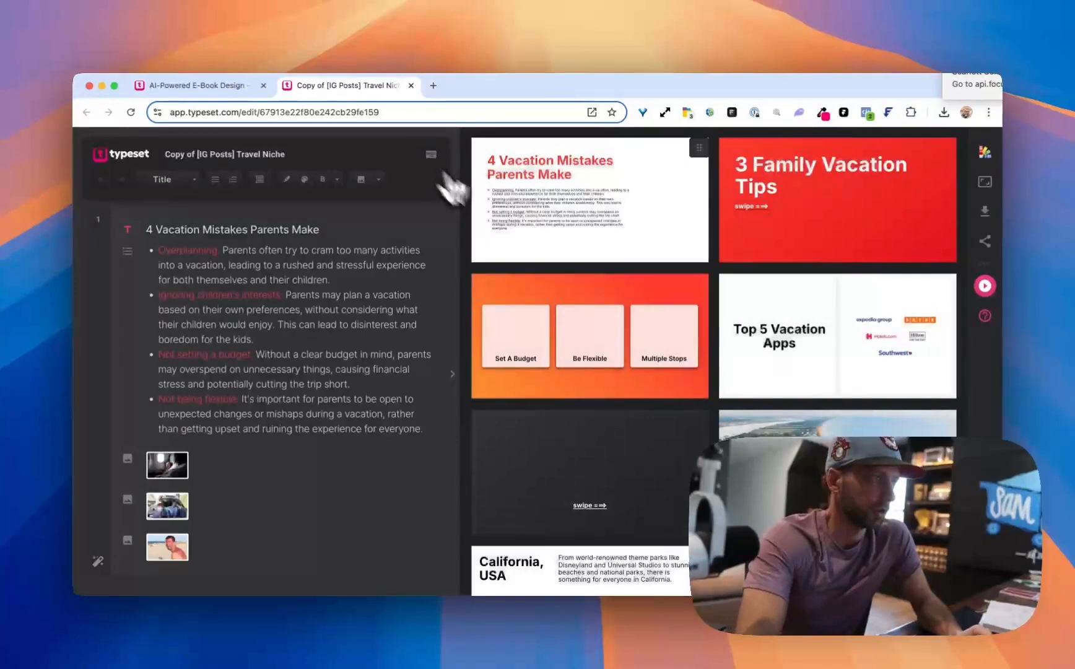
pyautogui.scroll(-2, 755, 363)
pyautogui.scroll(3, 757, 362)
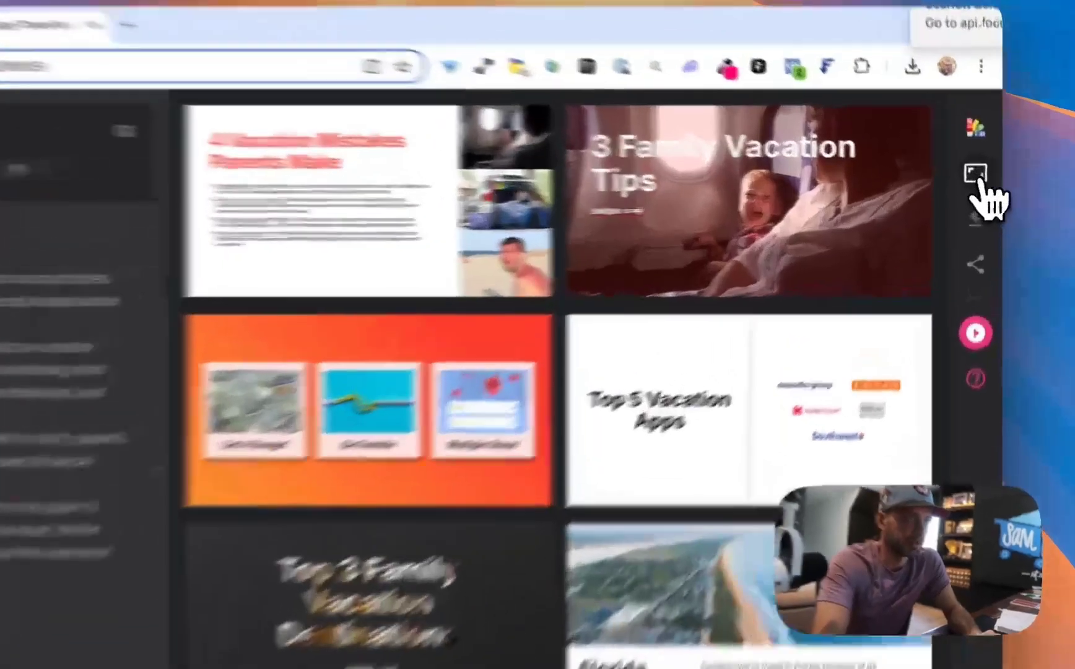
pyautogui.click(985, 182)
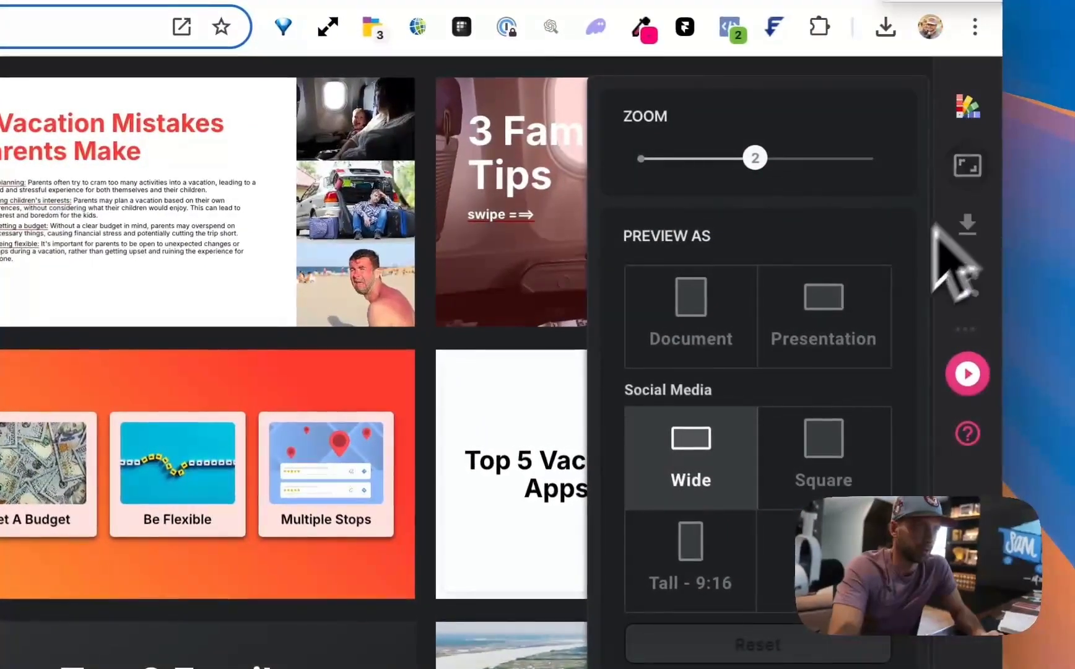
pyautogui.click(822, 458)
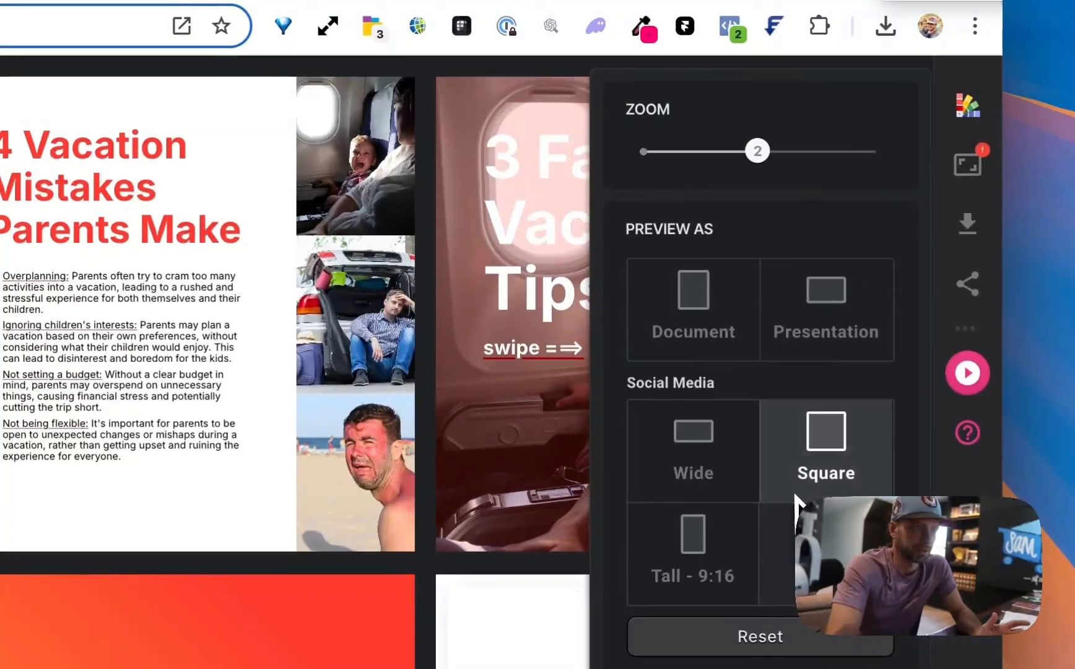
pyautogui.click(697, 532)
pyautogui.click(831, 345)
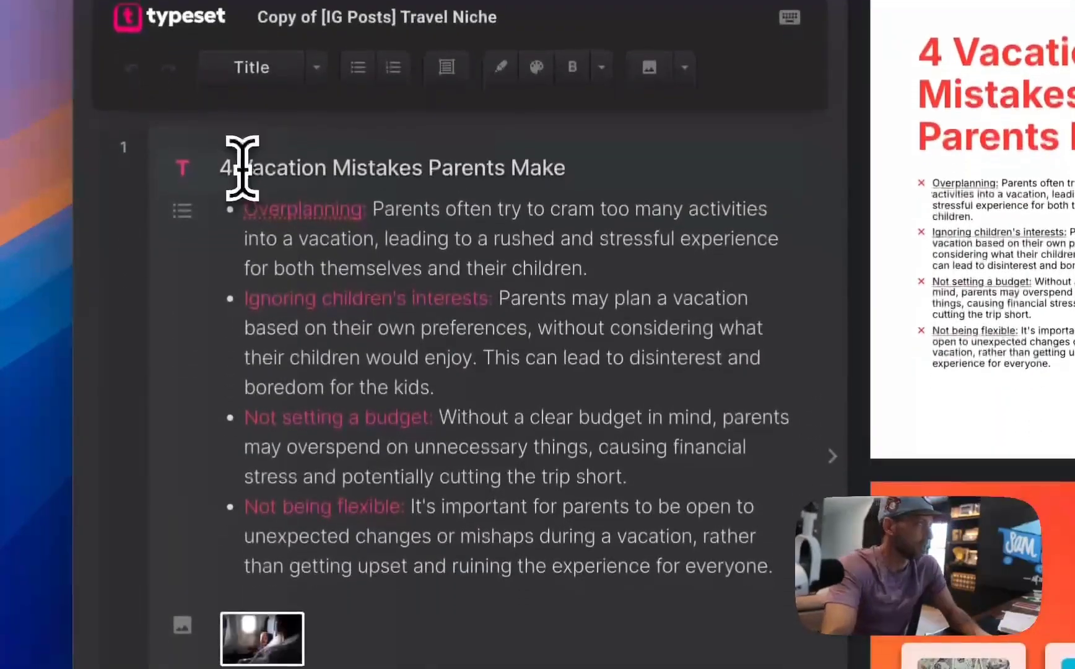
# Retitle the first slide as "4 Swing Mistakes Golfers Make"
pyautogui.moveTo(239, 323); pyautogui.dragTo(353, 324)
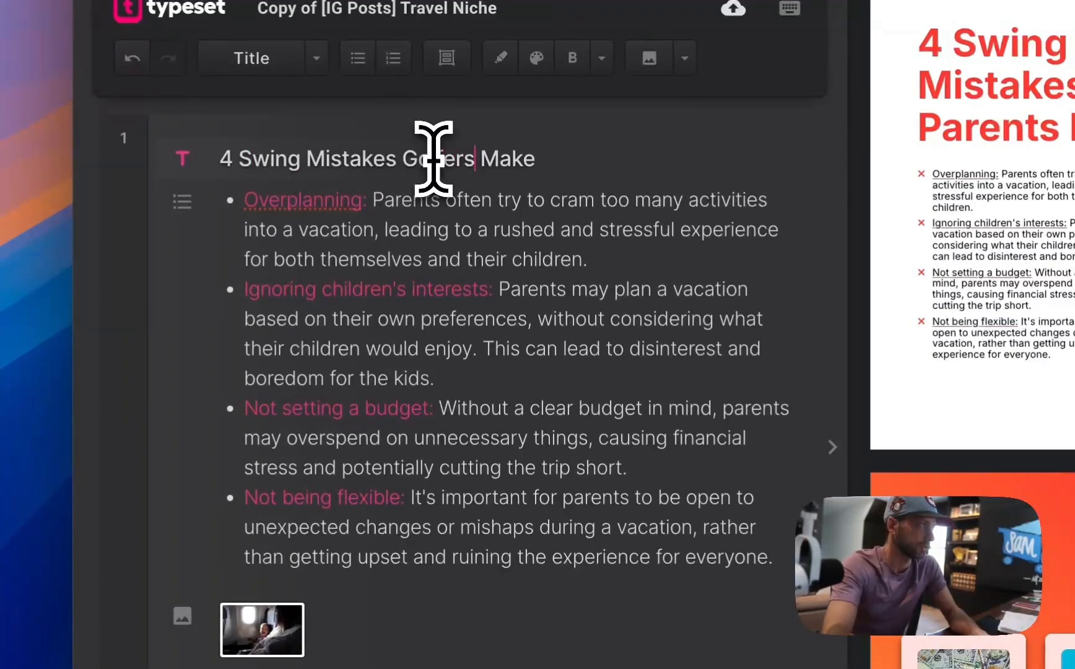
pyautogui.click(527, 185)
# Start replacing the first slide's airplane photo and search Getty Images for "golfer"
pyautogui.scroll(-3, 396, 545)
pyautogui.moveTo(329, 536)
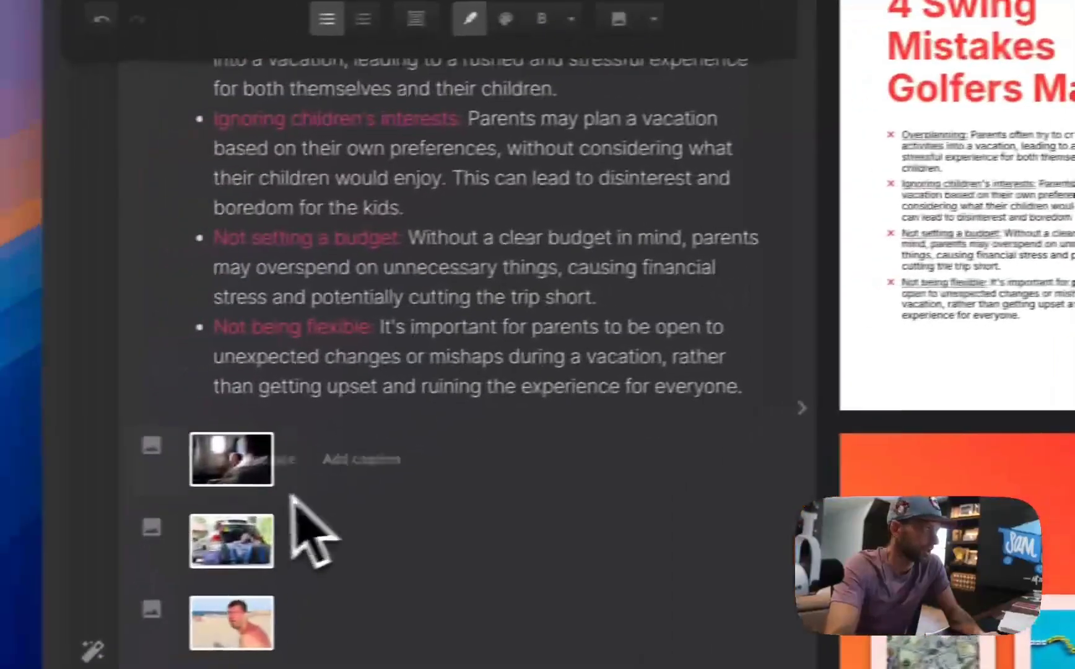
pyautogui.click(356, 458)
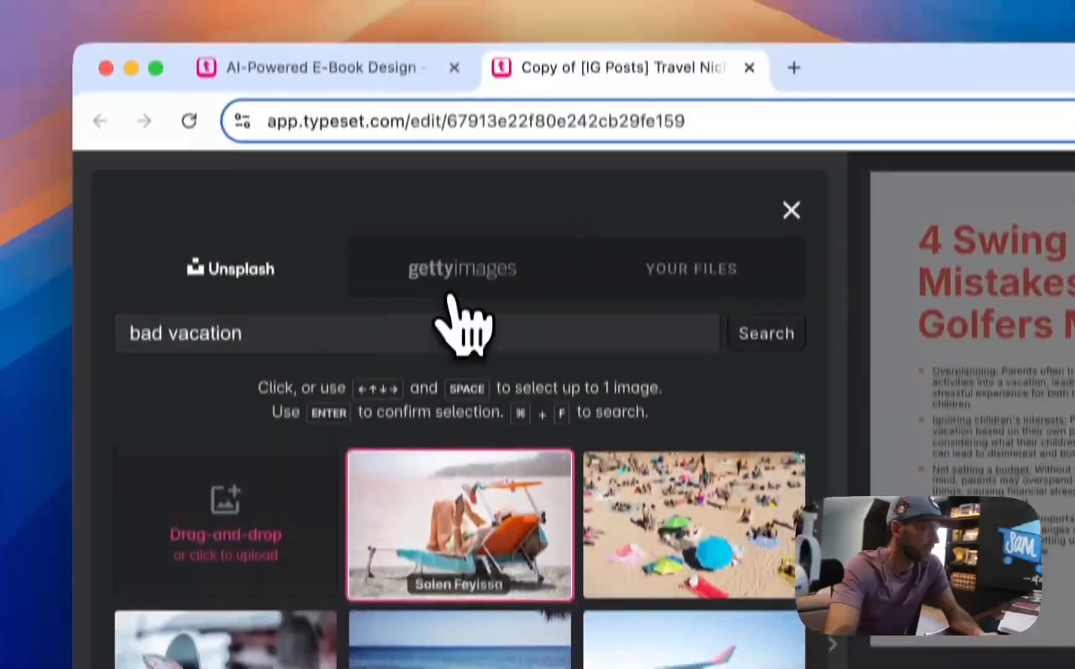
pyautogui.click(452, 290)
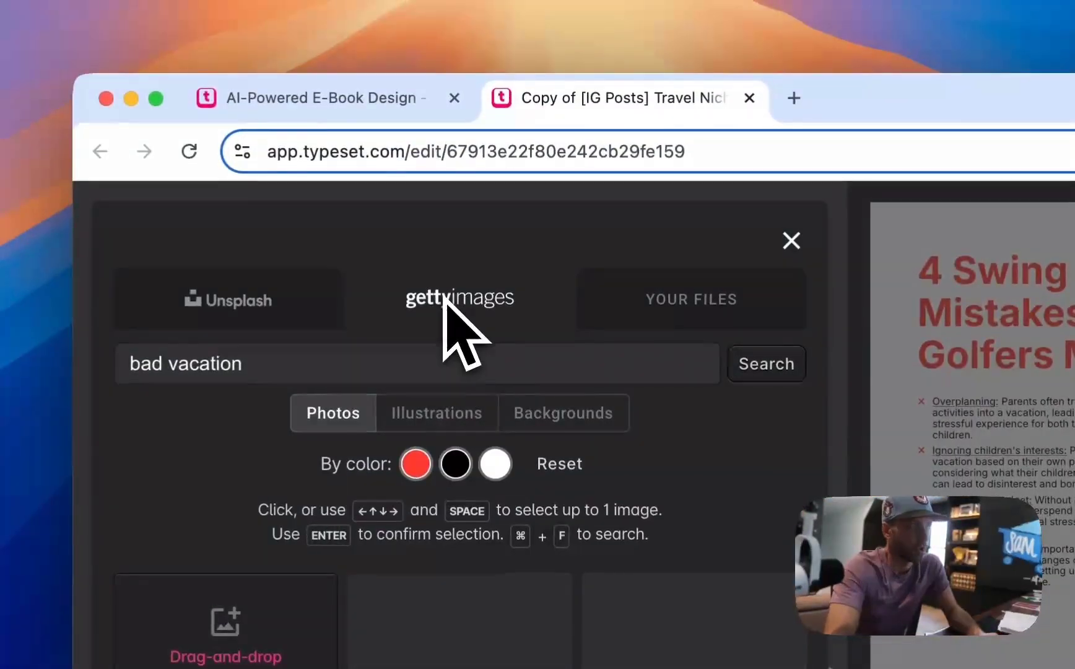
pyautogui.click(384, 368)
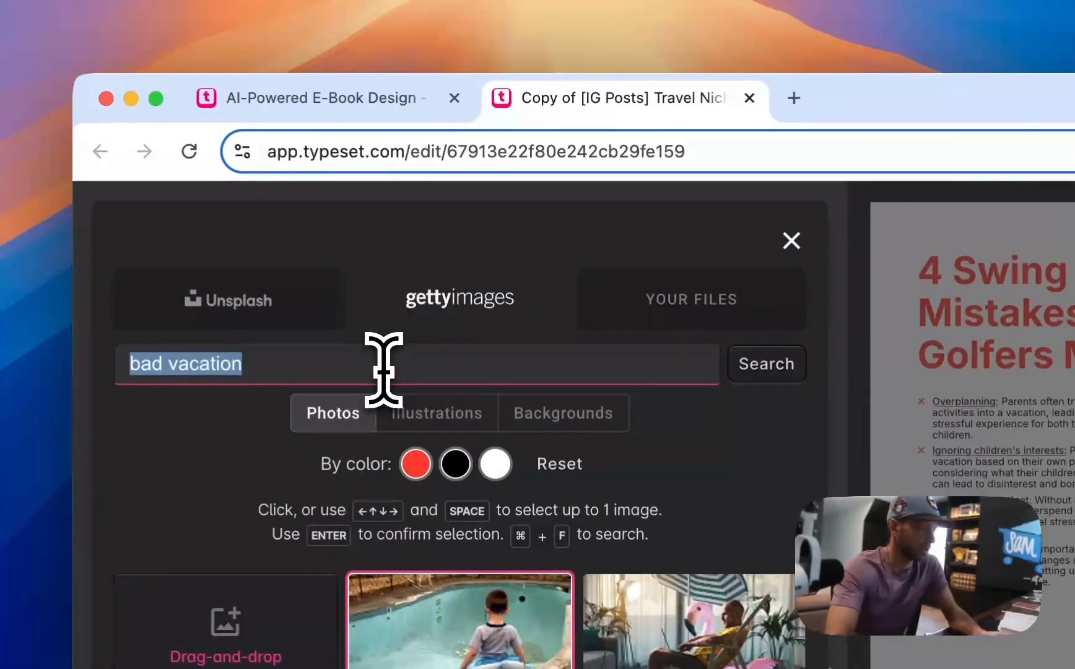
pyautogui.write('golfer')
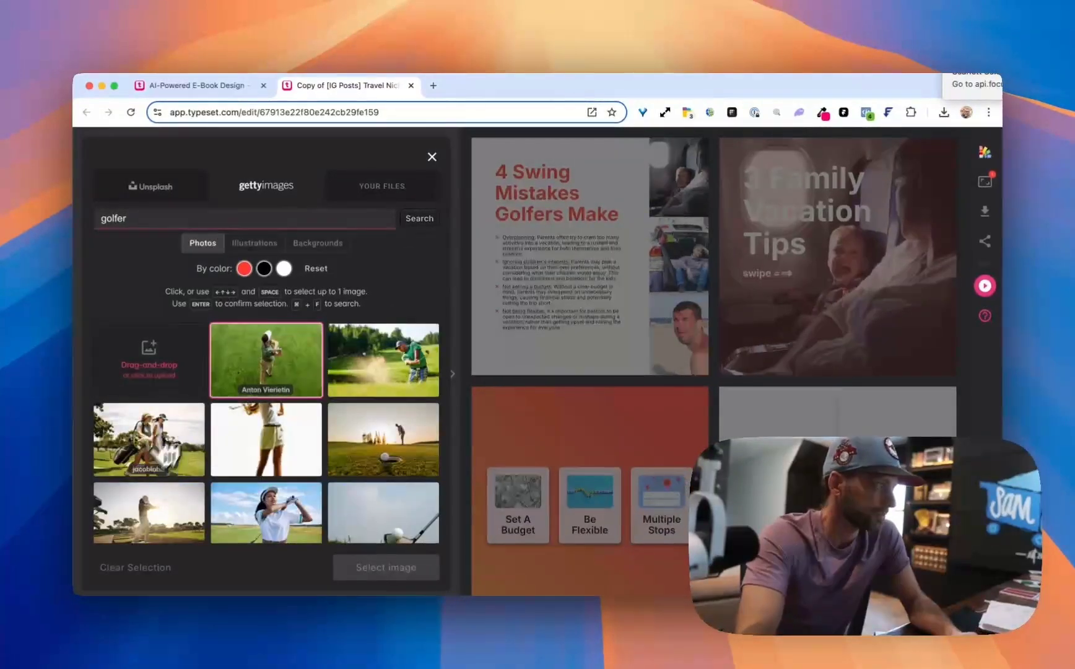
# Replace the airplane photo with the picture of the golfer in green hitting out of the sand
pyautogui.click(254, 375)
pyautogui.click(384, 362)
pyautogui.click(337, 433)
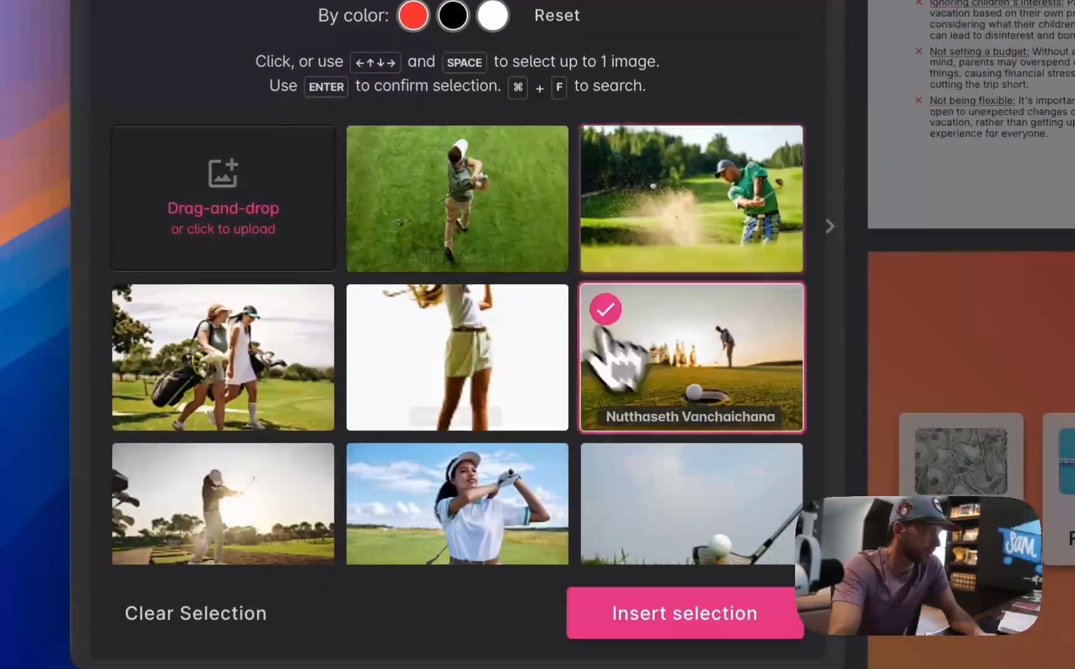
pyautogui.click(637, 244)
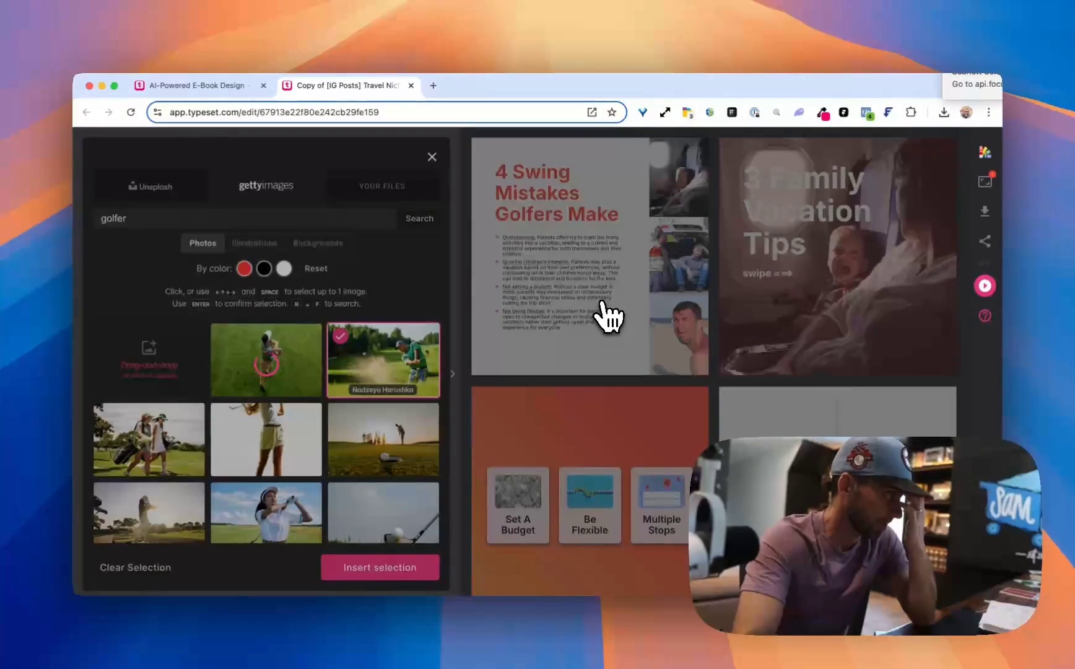
pyautogui.press('Return')
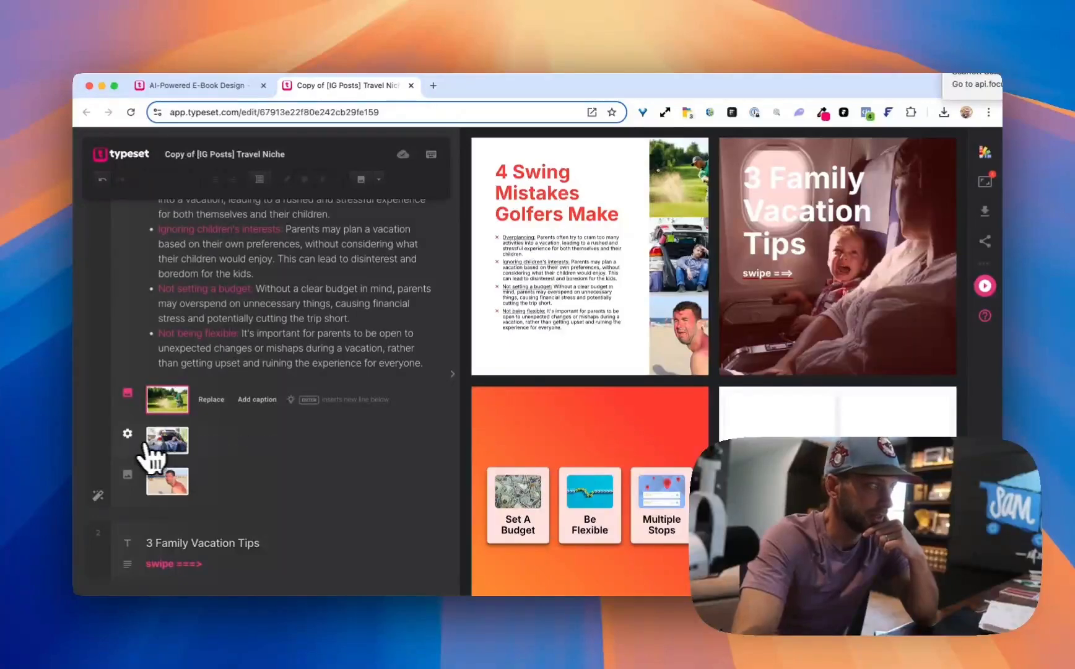
# Delete the first slide's two remaining vacation photos, the packed car and the man on the beach
pyautogui.click(190, 447)
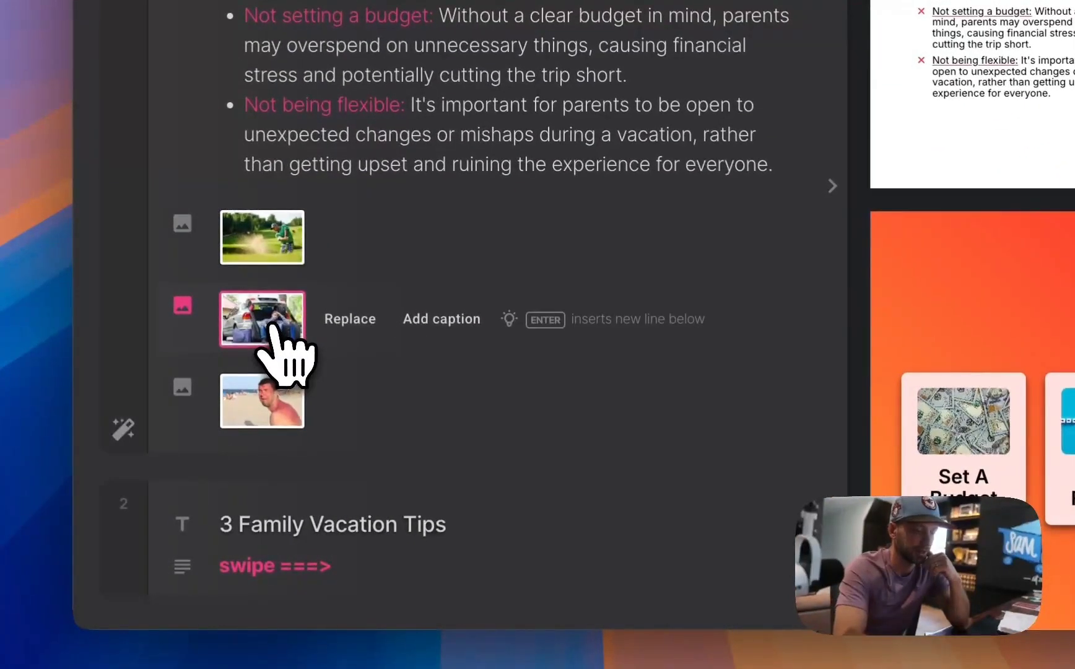
pyautogui.press('BackSpace')
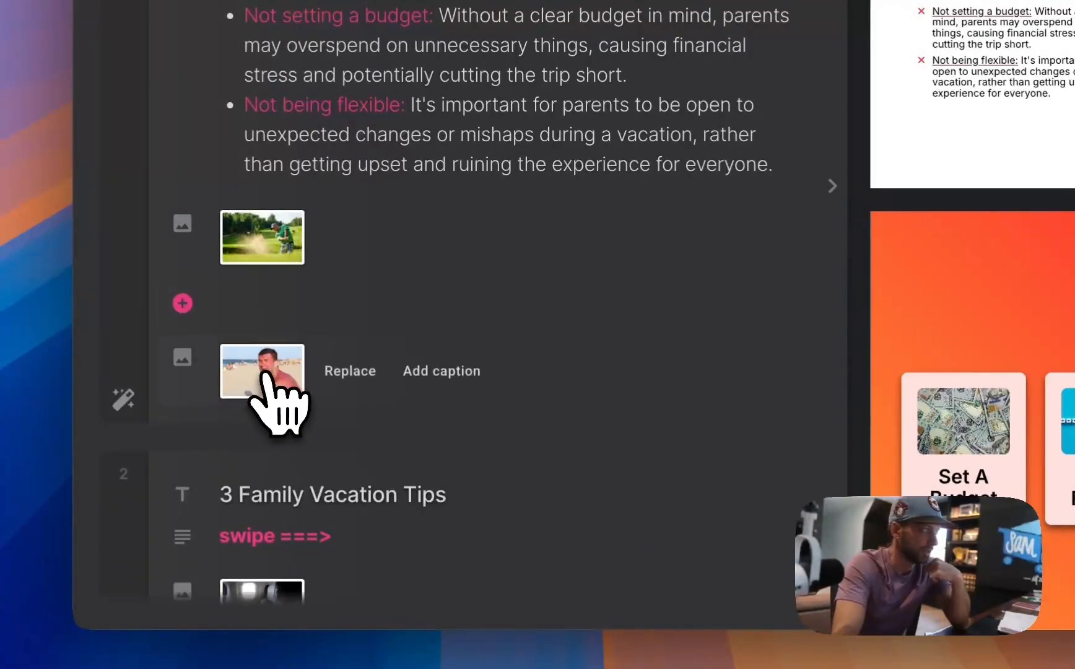
pyautogui.click(272, 365)
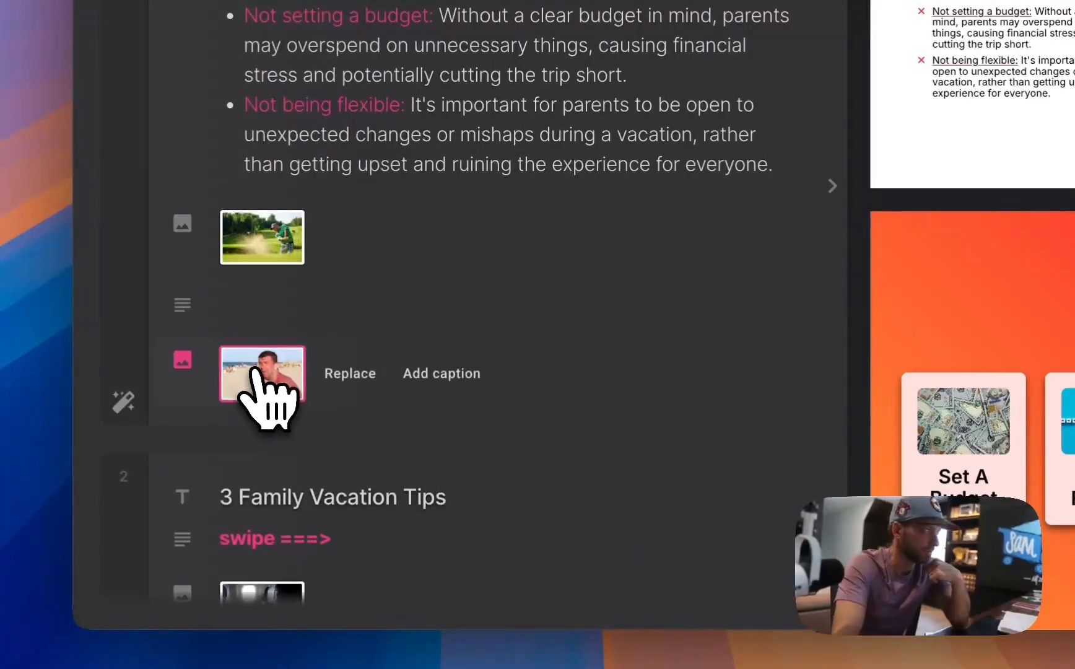
pyautogui.click(182, 360)
pyautogui.click(253, 298)
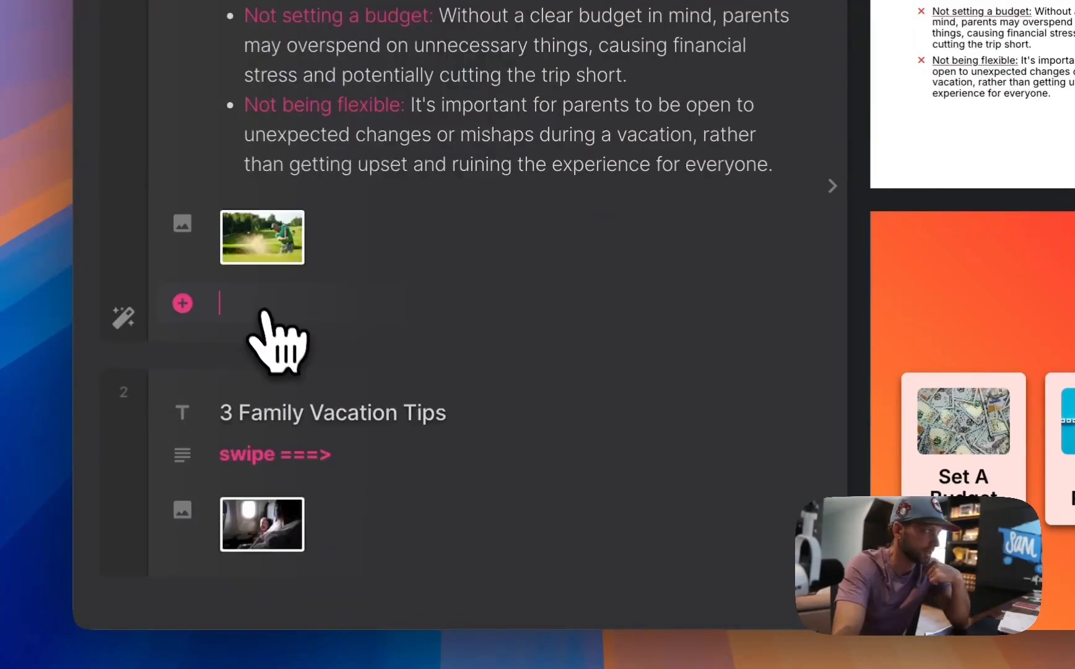
# Add an image block below the golf photo and search Getty Images for "golfer"
pyautogui.write('image')
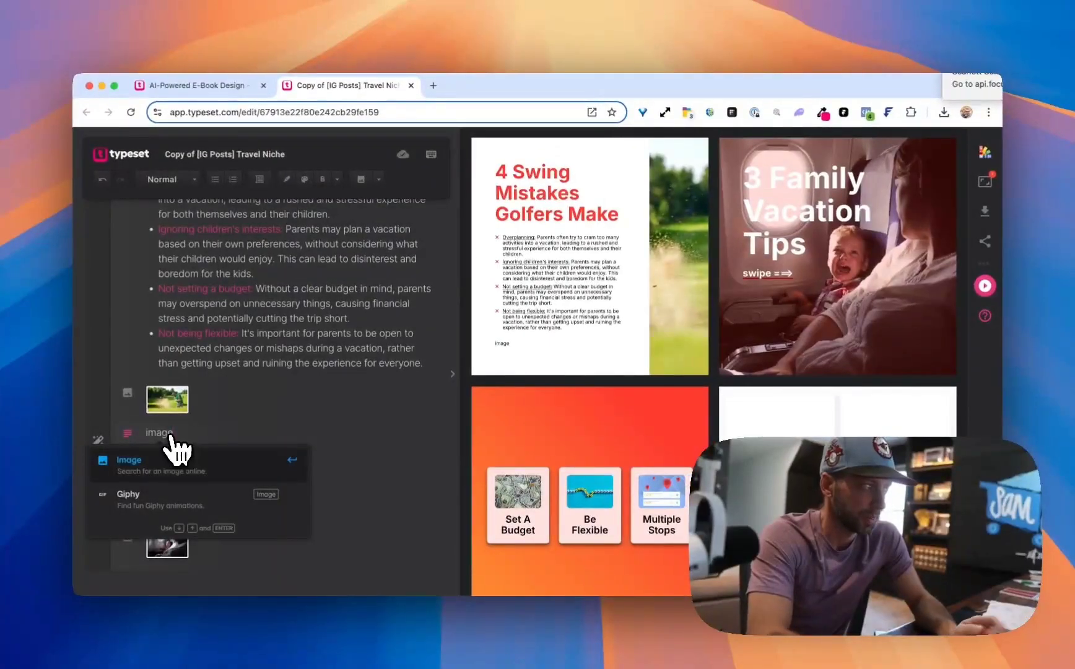
pyautogui.click(138, 474)
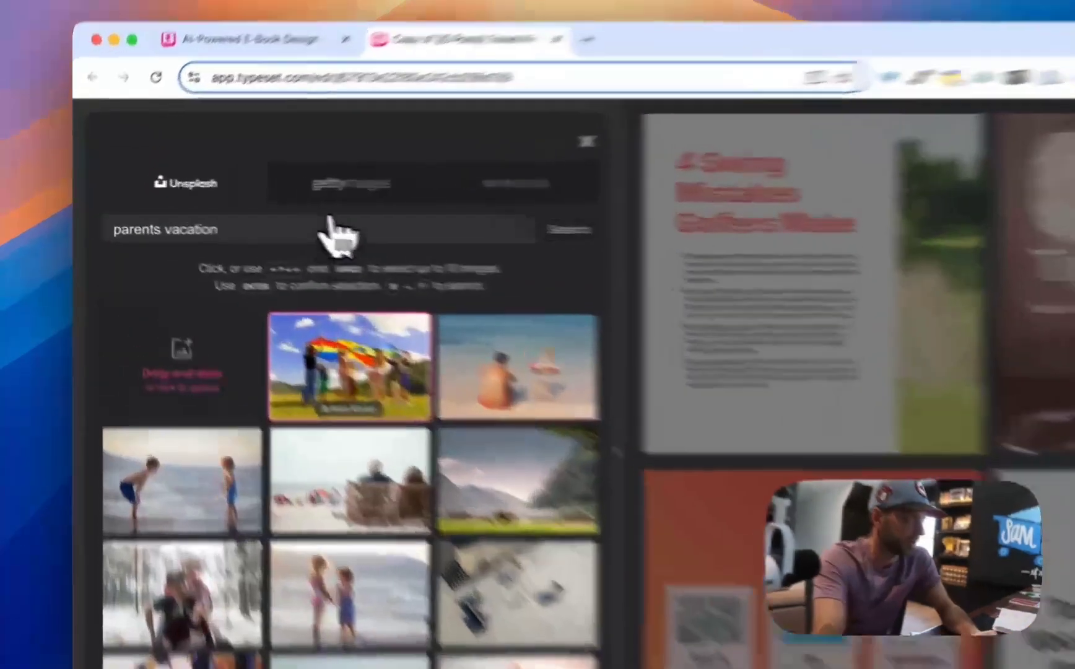
pyautogui.click(250, 196)
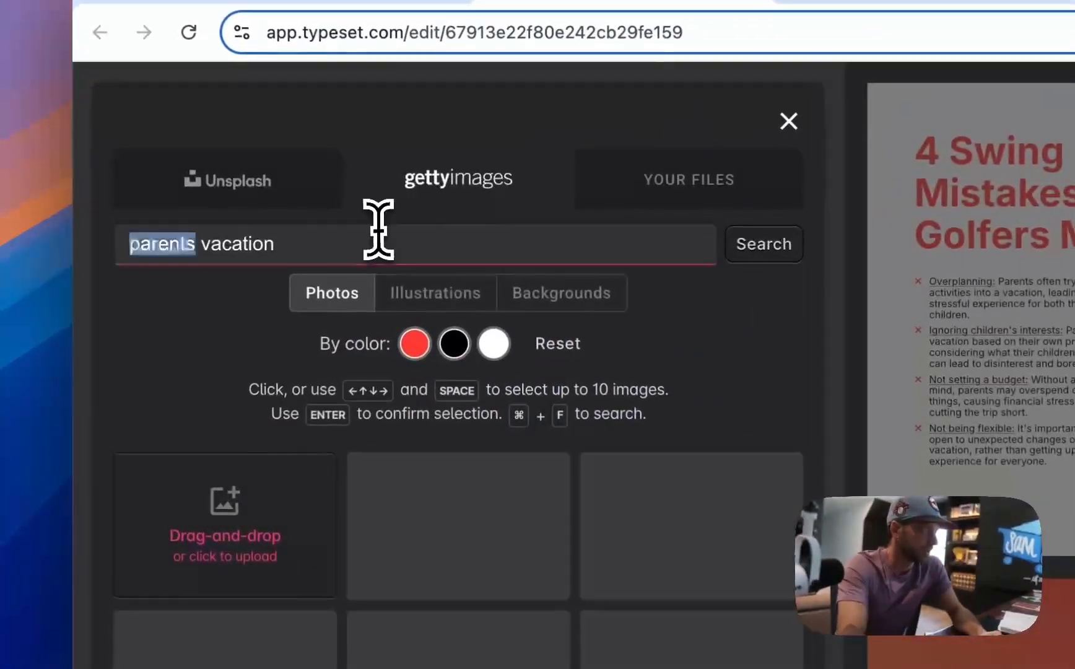
pyautogui.moveTo(353, 233); pyautogui.dragTo(134, 247)
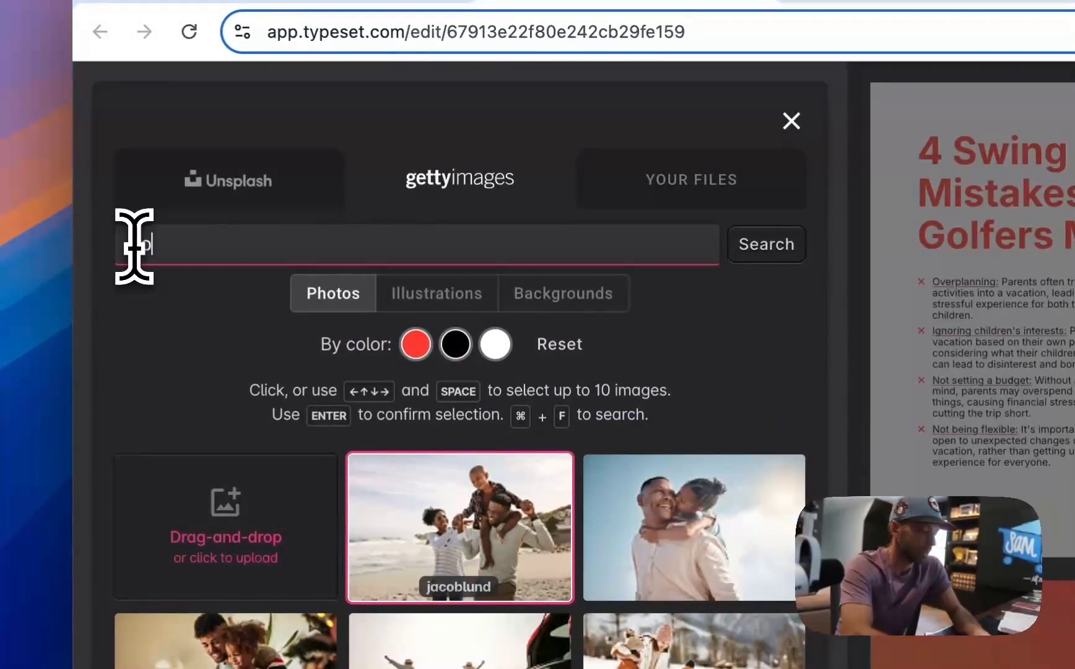
pyautogui.write('golfer')
pyautogui.press('Return')
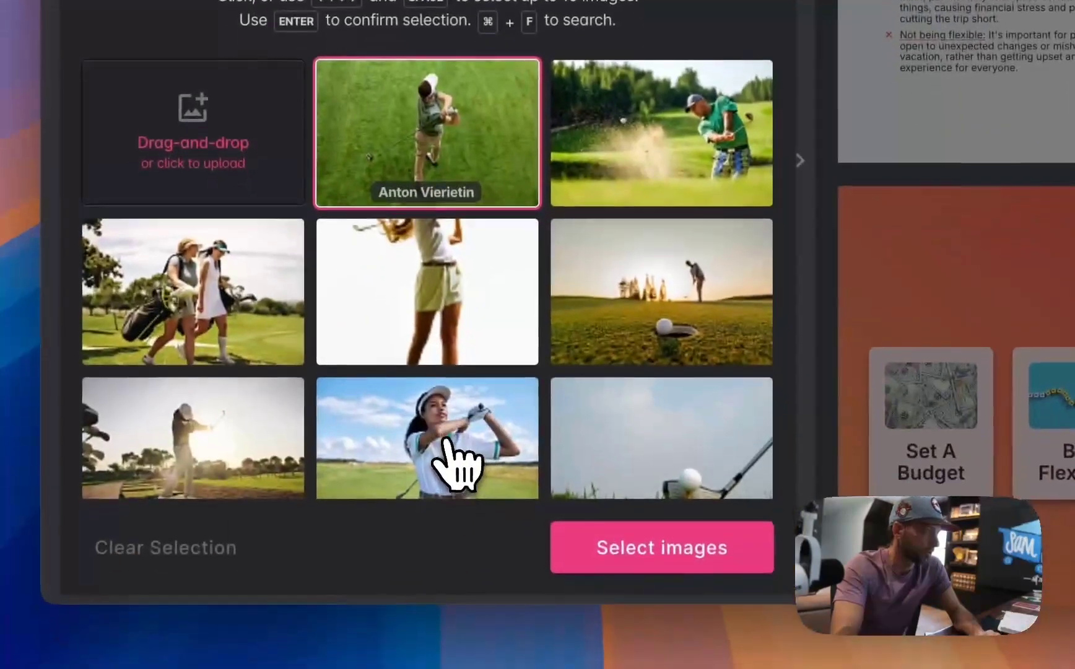
# Add the sunset putting photo and the photo of the woman swinging a club to the first slide
pyautogui.click(663, 300)
pyautogui.click(465, 433)
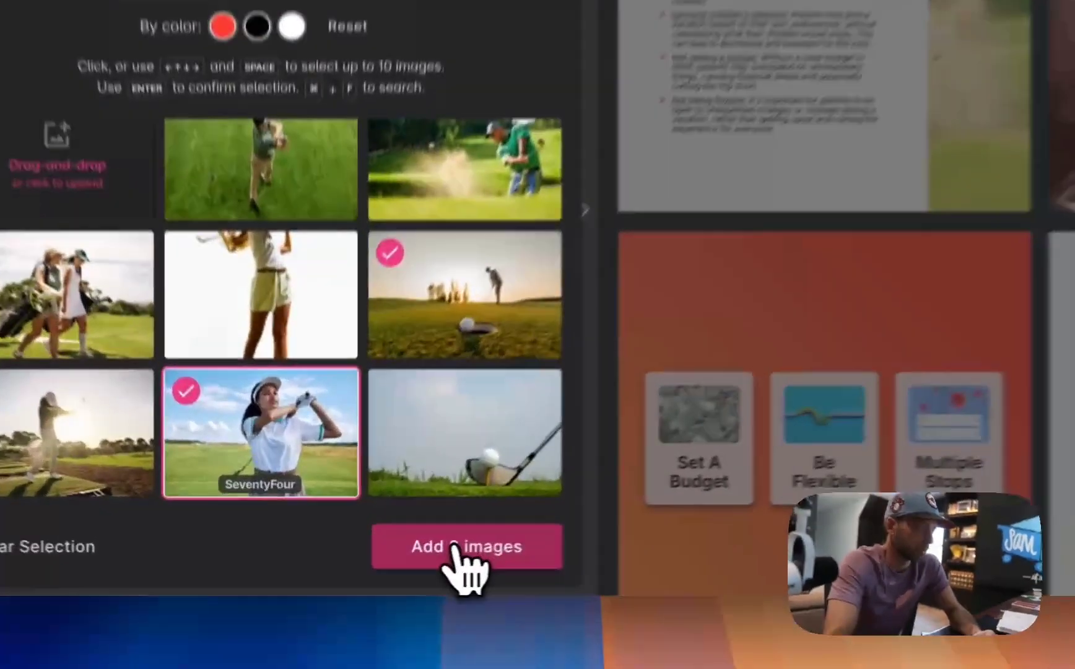
pyautogui.click(454, 547)
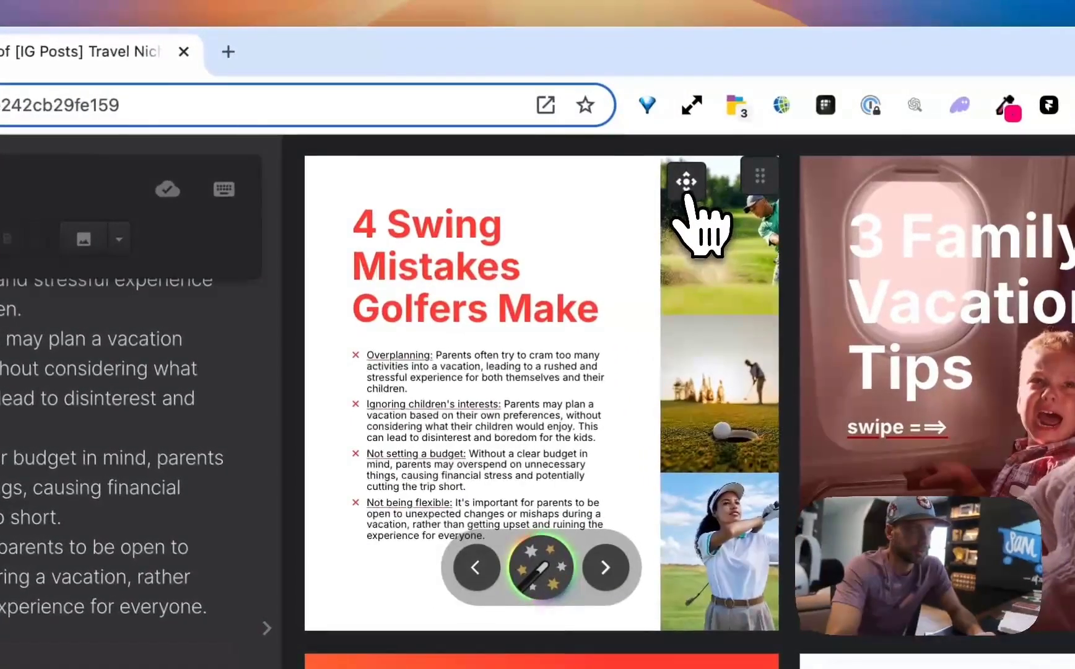
# Reposition the first slide's uppermost golf photo within its frame so the whole golfer fits in view
pyautogui.click(687, 184)
pyautogui.moveTo(721, 234)
pyautogui.mouseDown()
pyautogui.moveTo(699, 253)
pyautogui.moveTo(710, 252)
pyautogui.mouseUp()
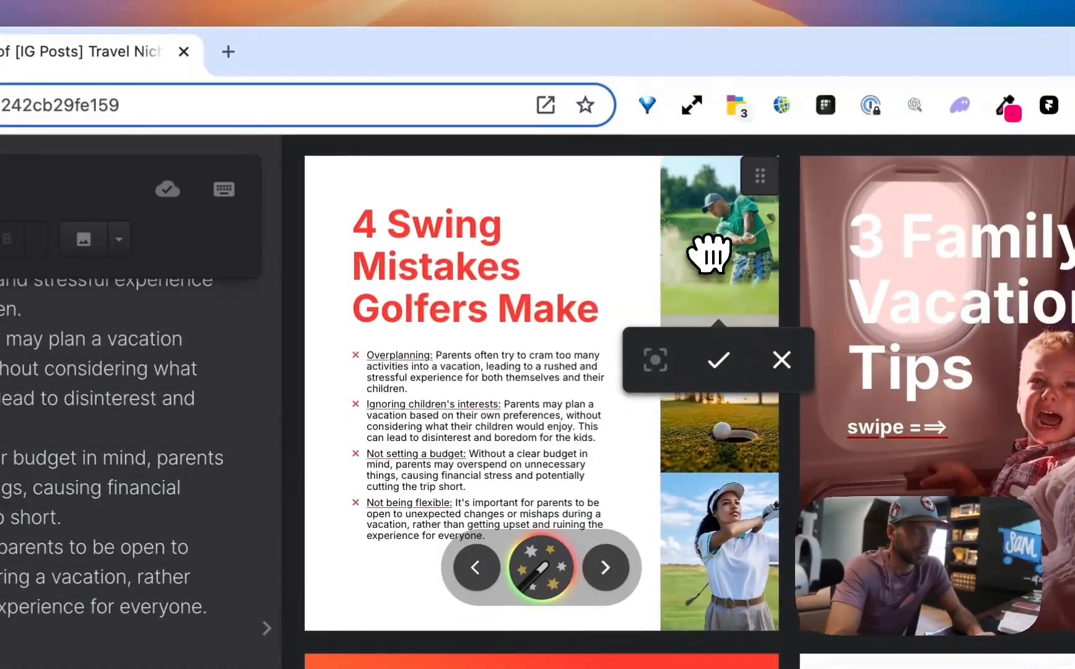
pyautogui.click(719, 368)
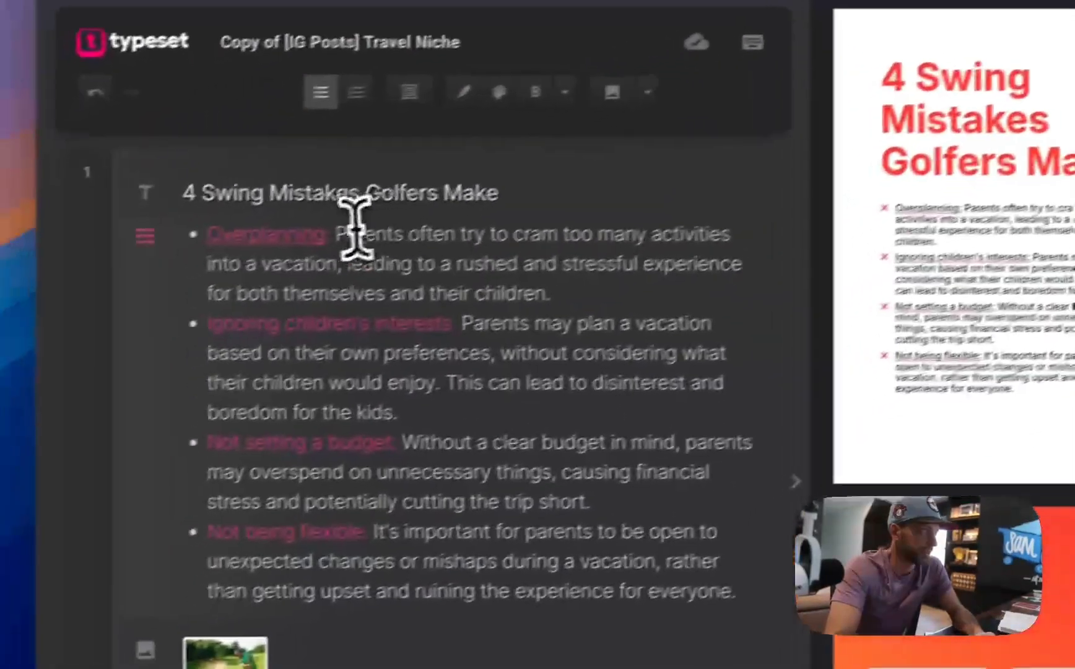
# Delete the whole vacation bullet list under the first slide's title, leaving an empty text line
pyautogui.moveTo(356, 230); pyautogui.dragTo(659, 500)
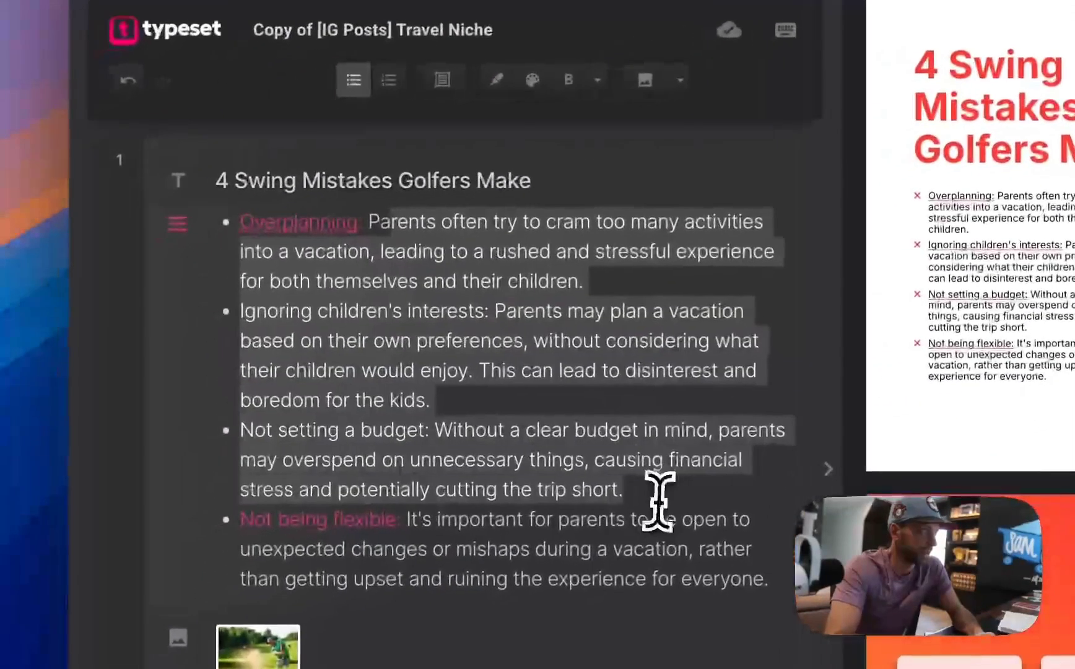
pyautogui.moveTo(771, 561); pyautogui.dragTo(232, 235)
pyautogui.press('BackSpace')
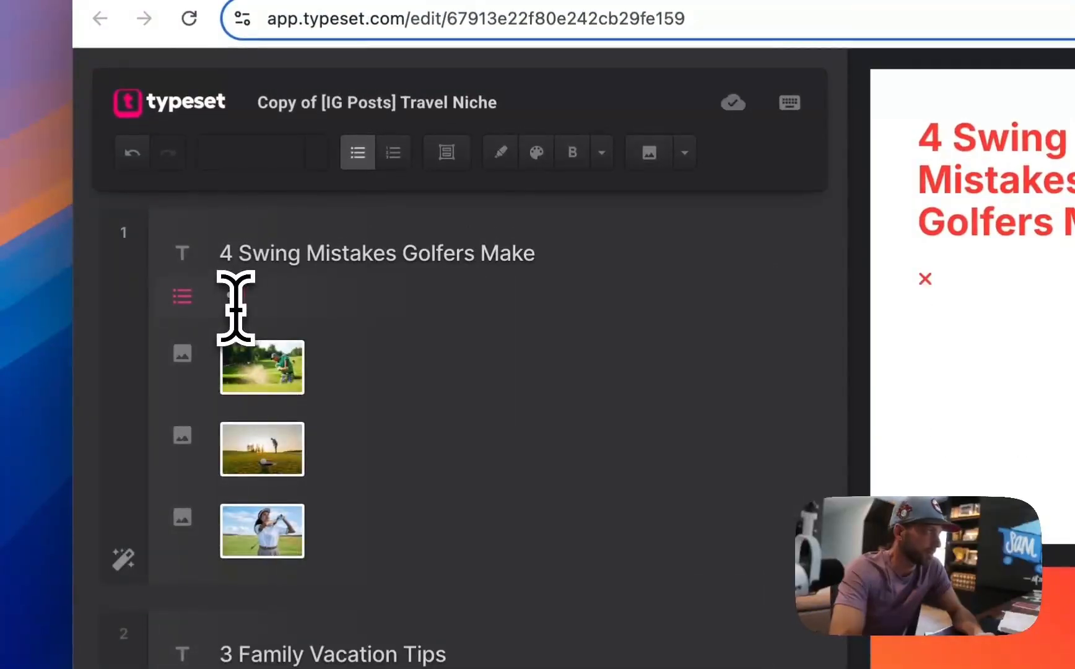
pyautogui.press('BackSpace')
pyautogui.press('Return')
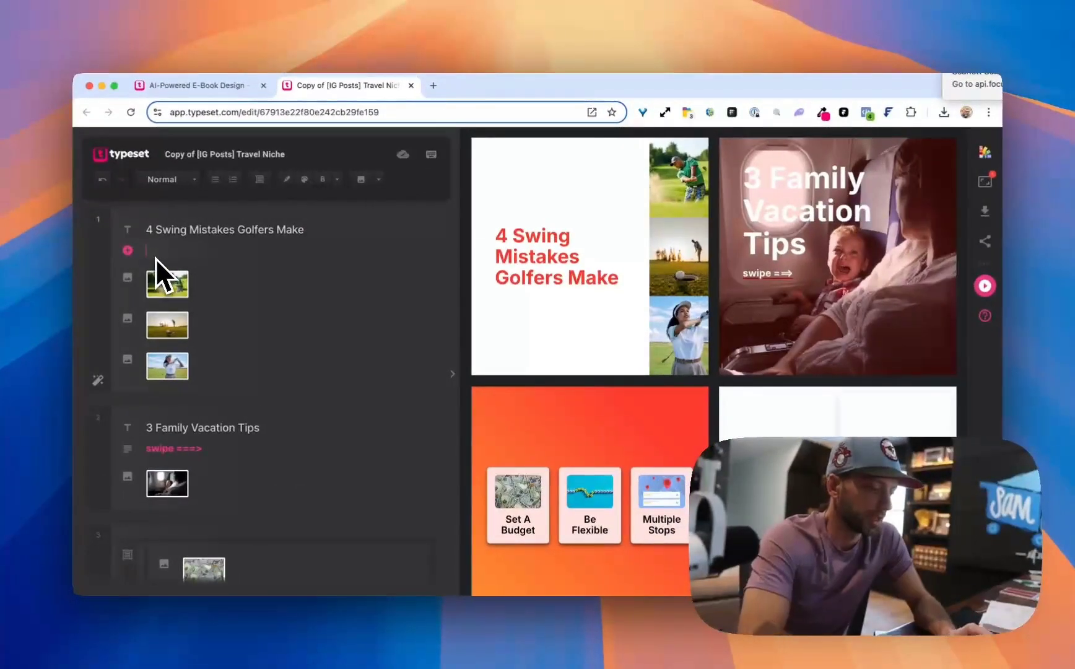
# Generate an AI-written list on "2 mistakes golfers make on the course" under the first slide's title
pyautogui.write('lis')
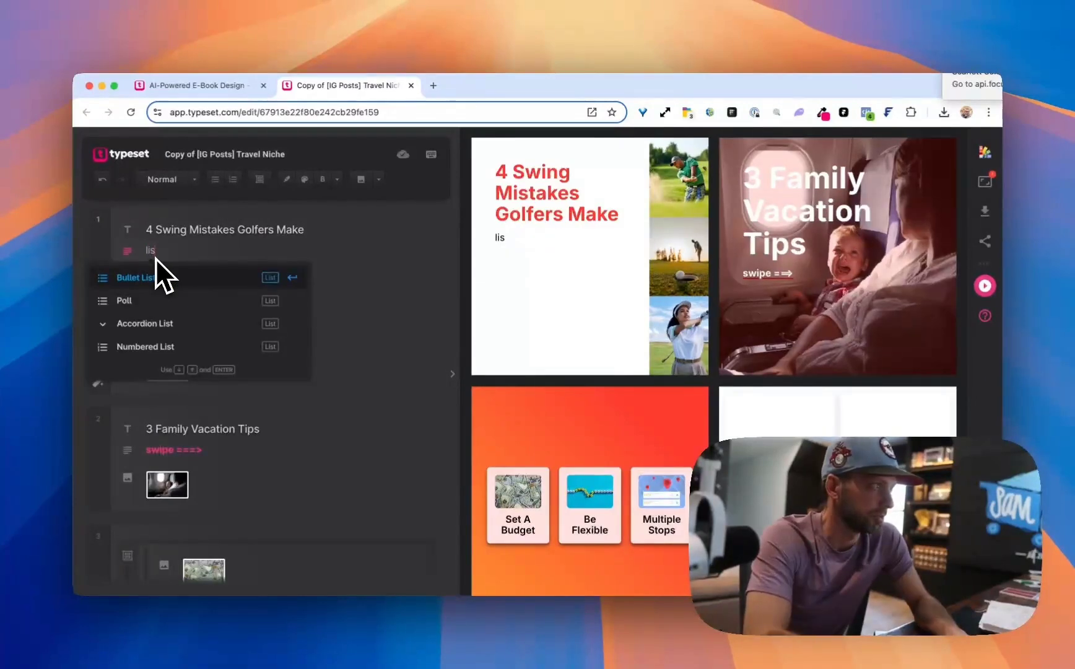
pyautogui.press('Return')
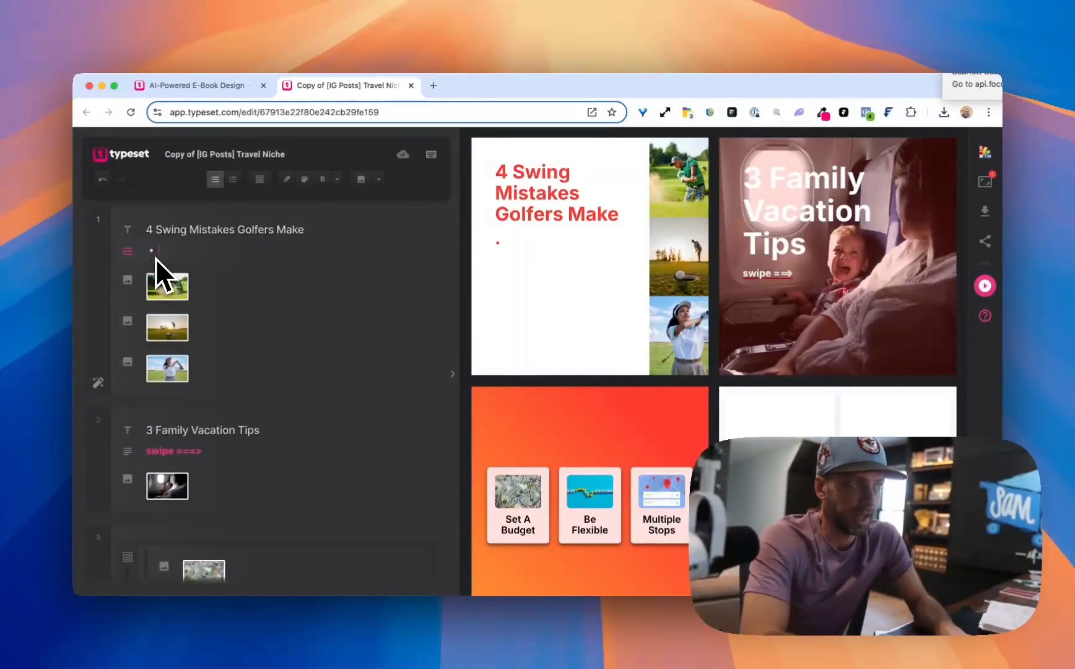
pyautogui.press('space')
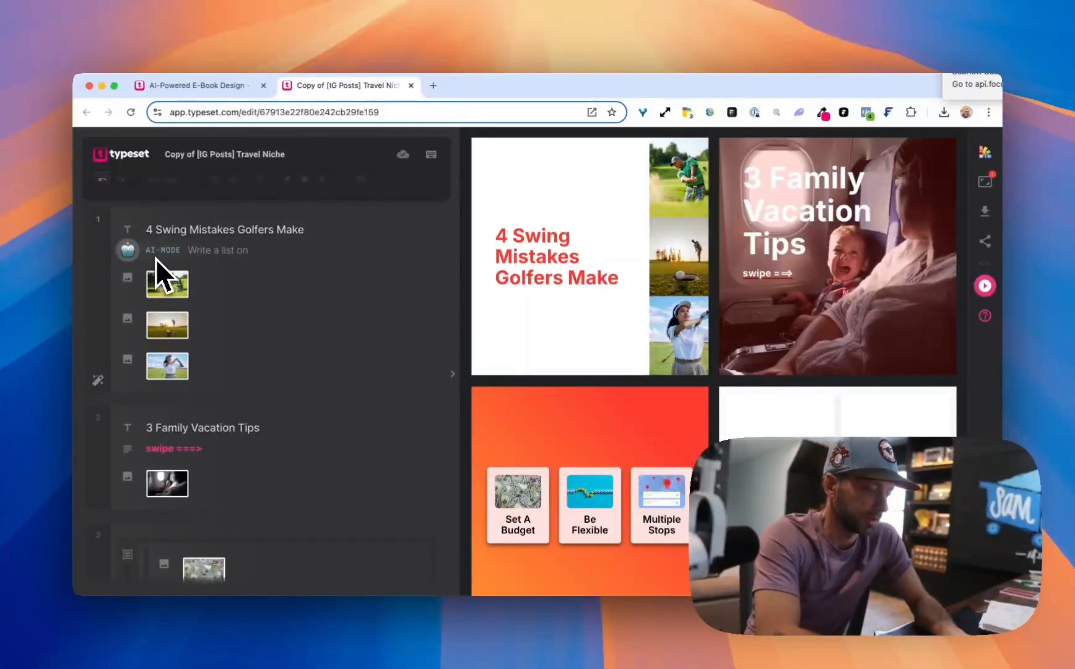
pyautogui.write('2 mistakes golfe')
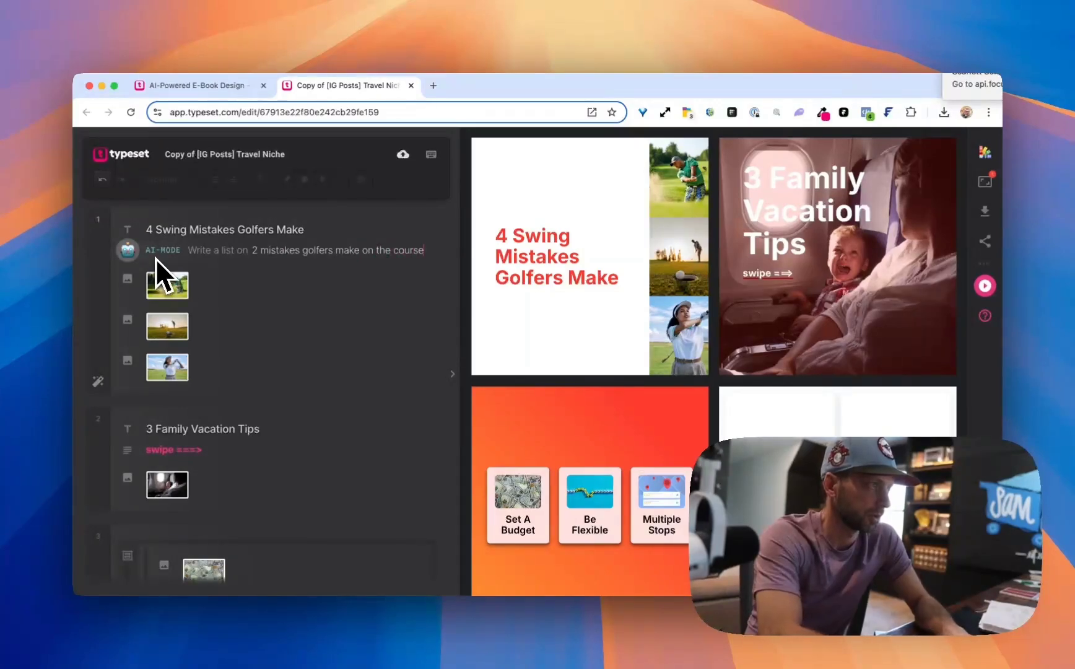
pyautogui.write('rs make on the course')
pyautogui.press('Return')
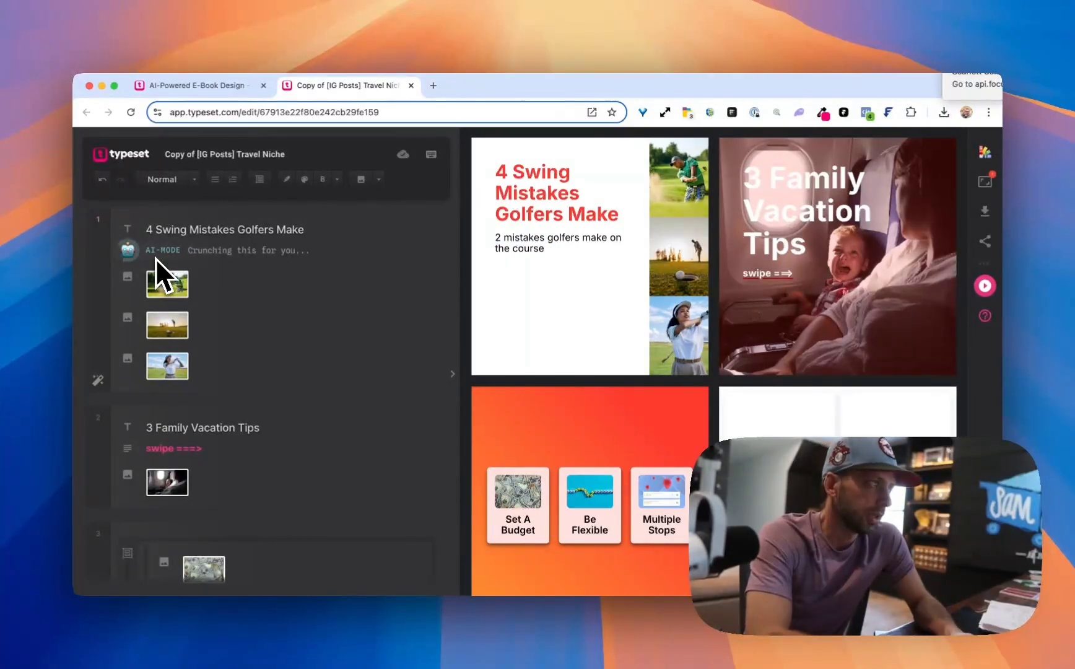
pyautogui.click(283, 488)
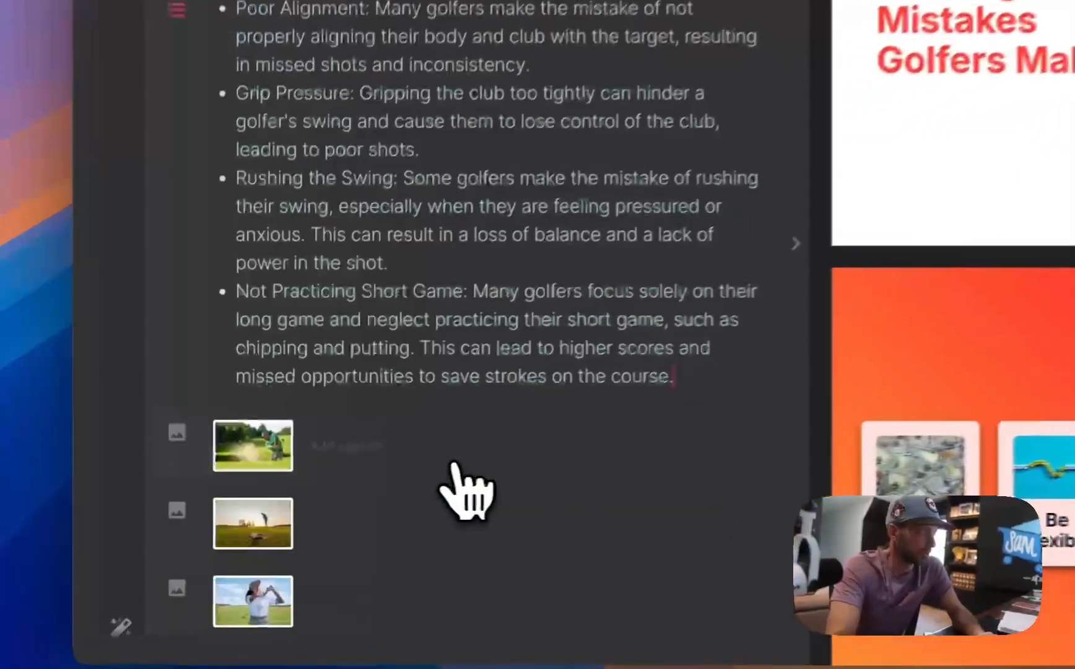
# Delete the "Rushing the Swing" and "Not Practicing Short Game" bullets from the first slide's list
pyautogui.moveTo(389, 444); pyautogui.dragTo(155, 345)
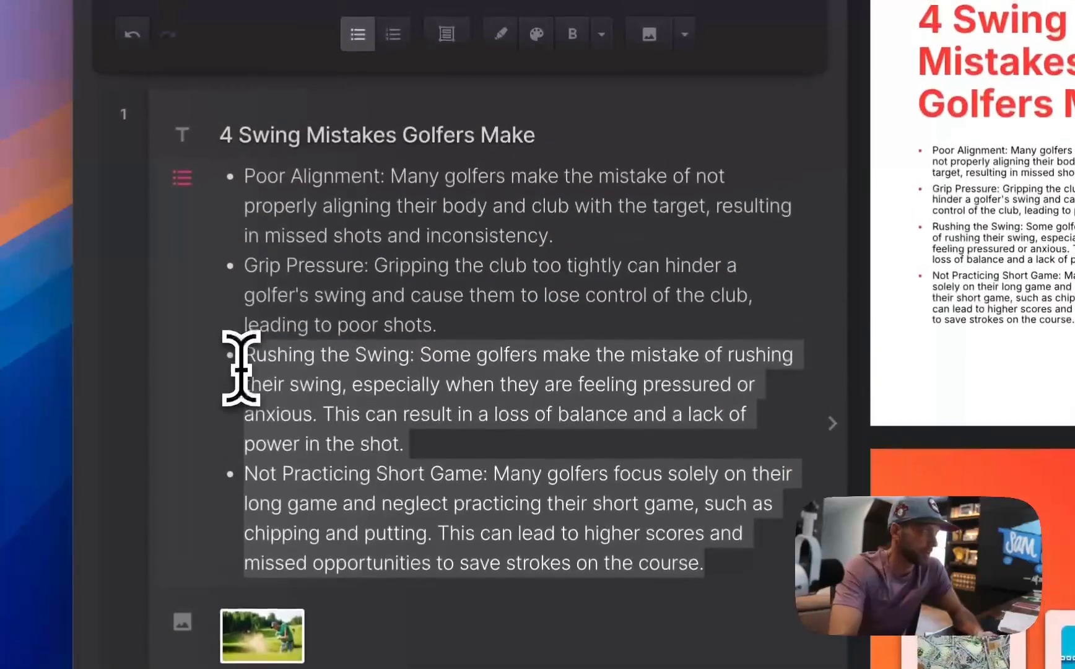
pyautogui.press('BackSpace')
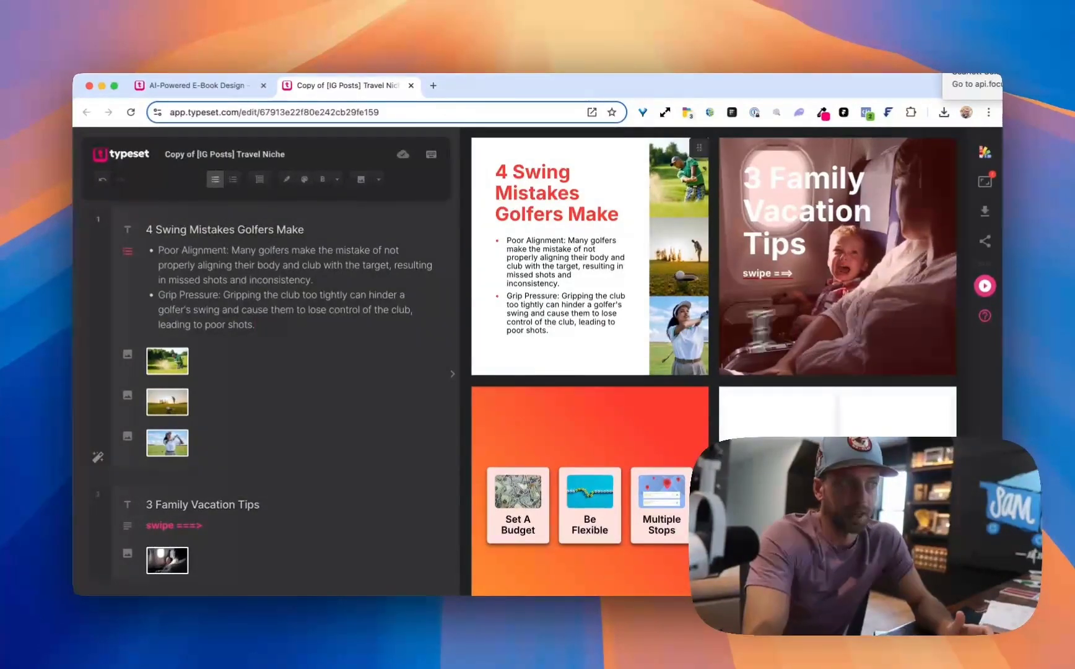
# Try the first slide's alternative layouts and apply the centered one with the text above a row of three photos
pyautogui.click(589, 344)
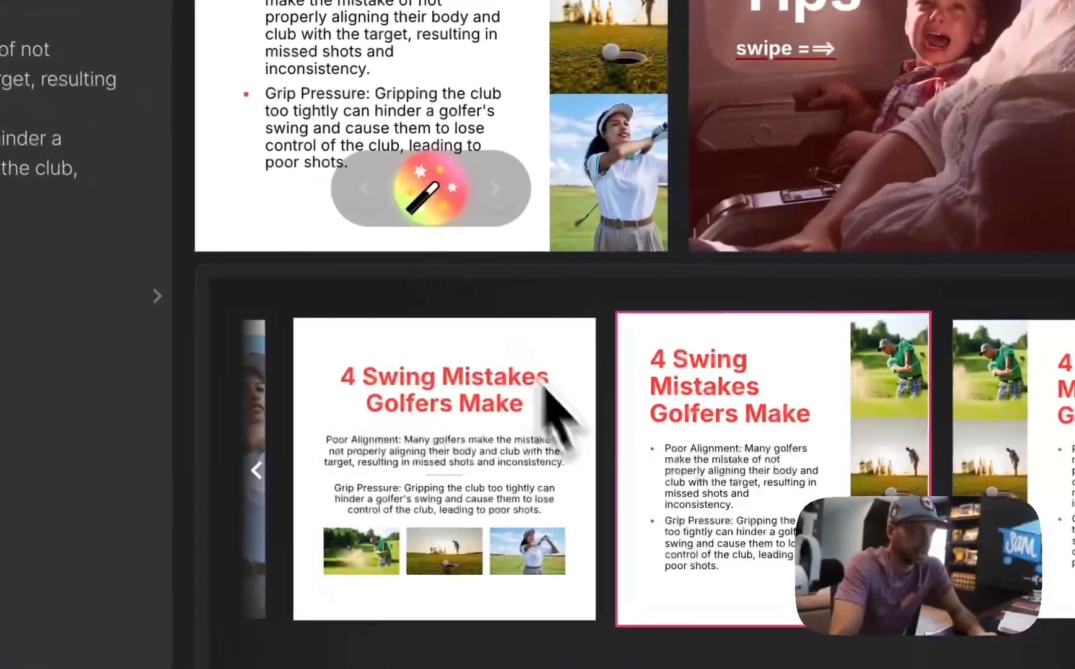
pyautogui.hscroll(-3, 693, 469)
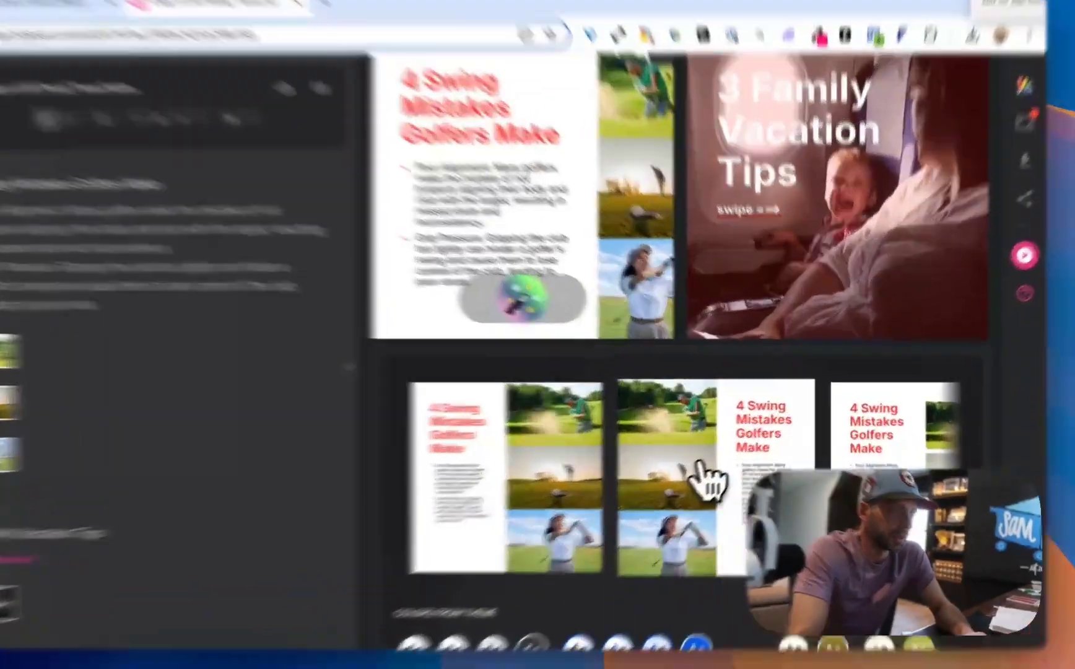
pyautogui.click(730, 461)
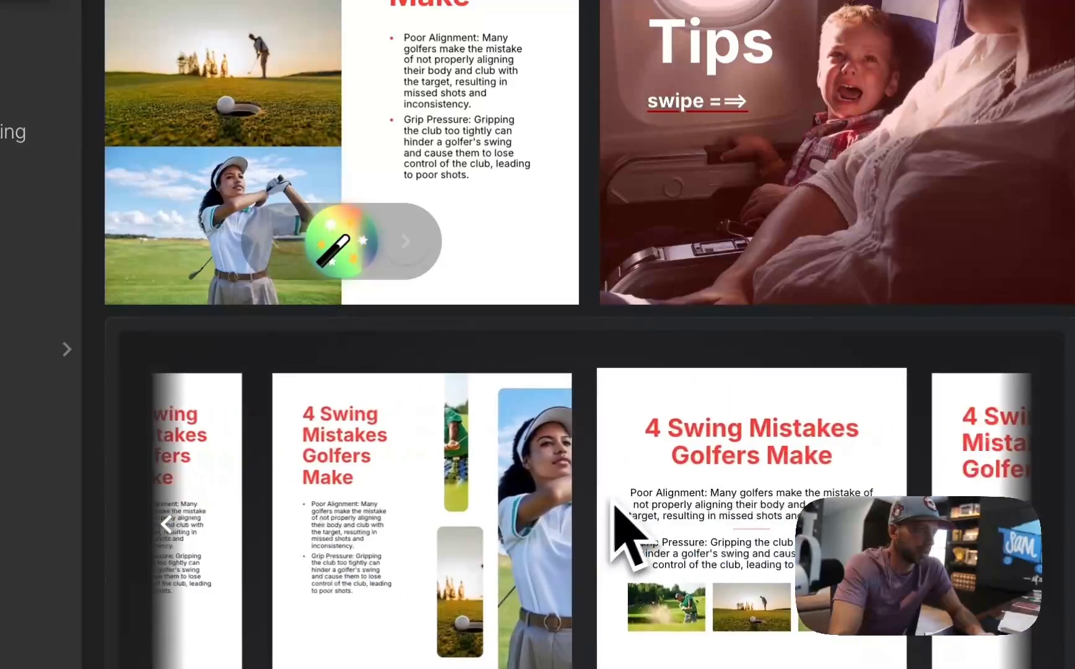
pyautogui.click(466, 495)
pyautogui.scroll(1, 480, 228)
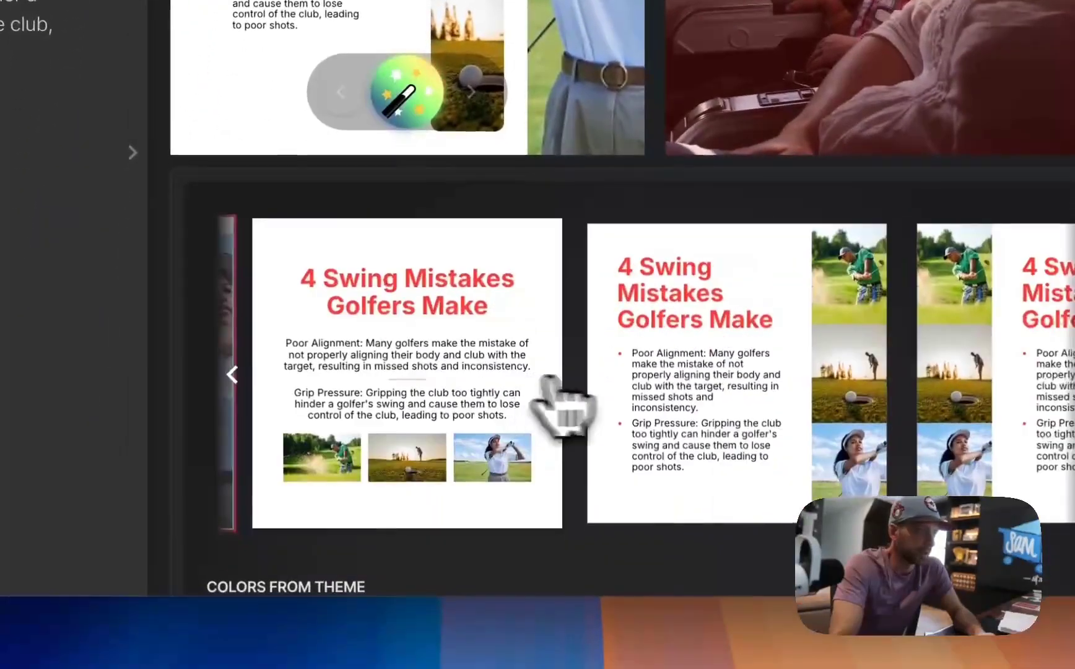
pyautogui.click(463, 442)
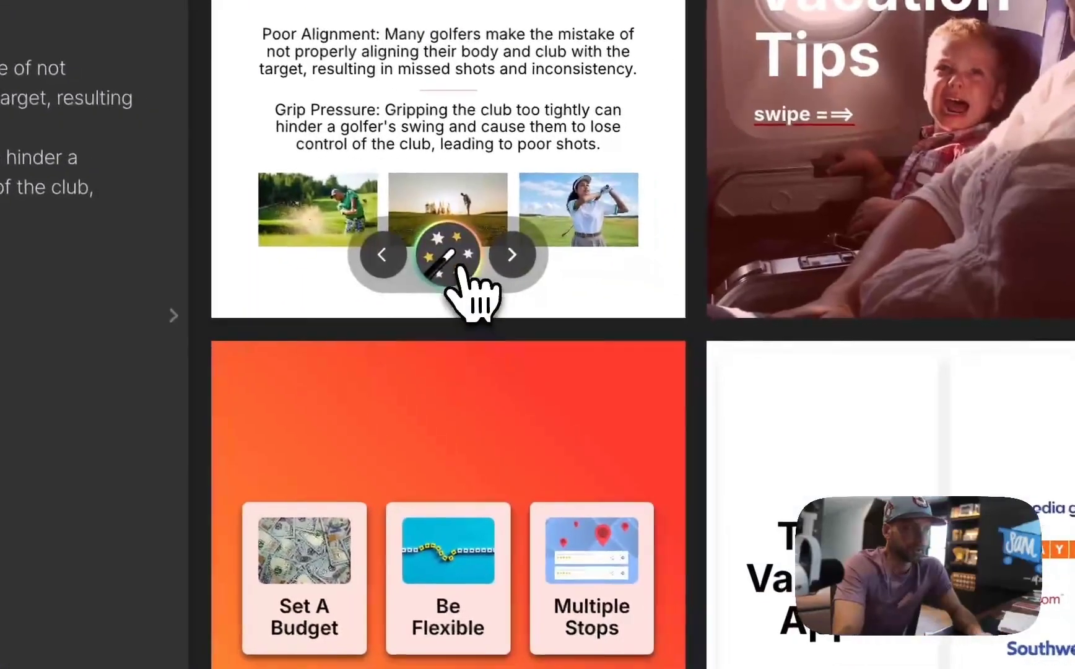
# Browse the first slide's other layouts and pick the solid green theme color for the slide
pyautogui.click(1061, 536)
pyautogui.hscroll(8, 651, 451)
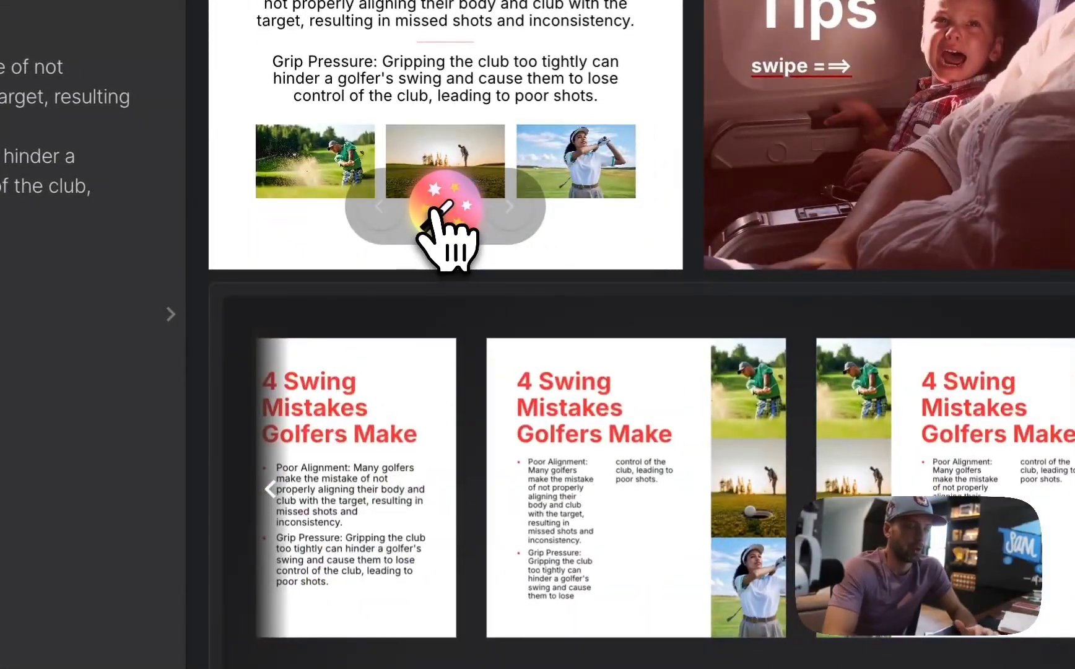
pyautogui.click(435, 210)
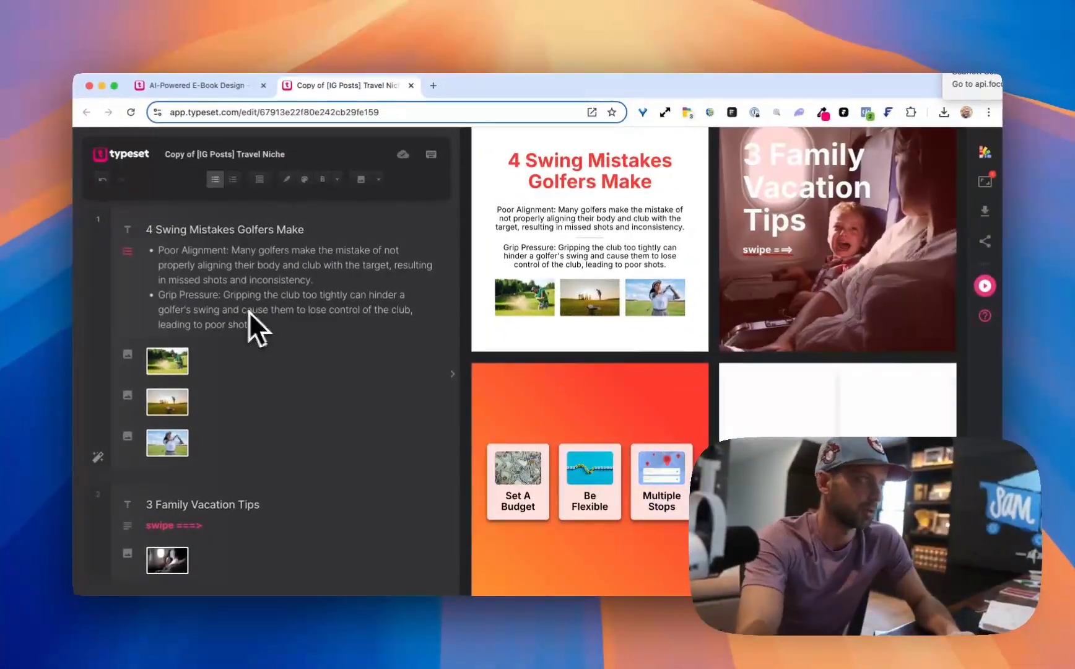
pyautogui.scroll(1, 625, 247)
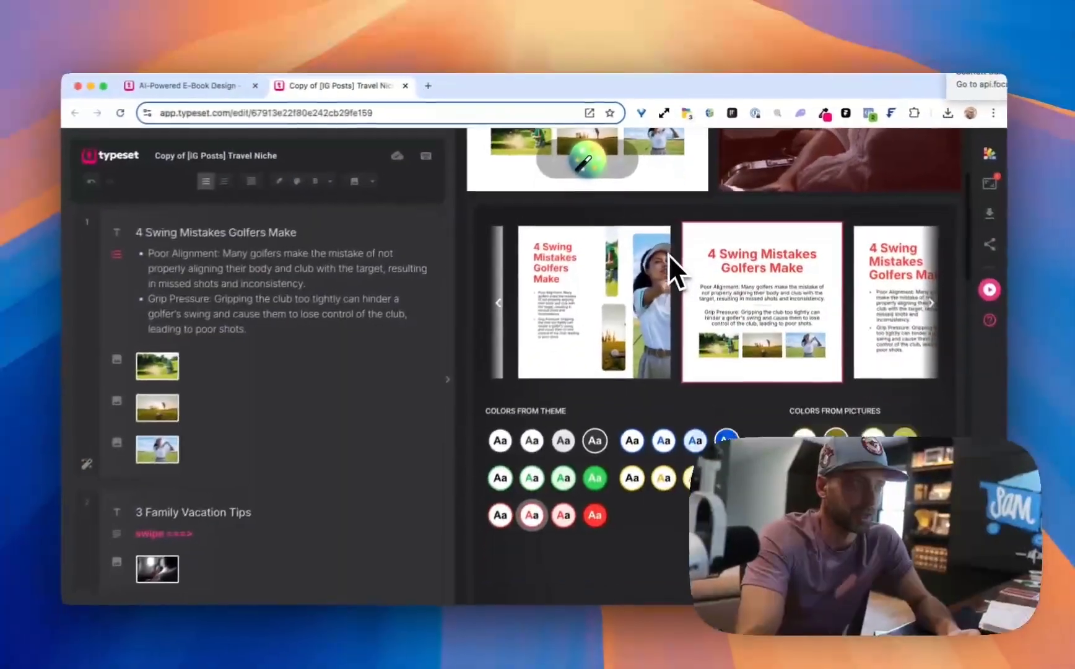
pyautogui.scroll(3, 660, 266)
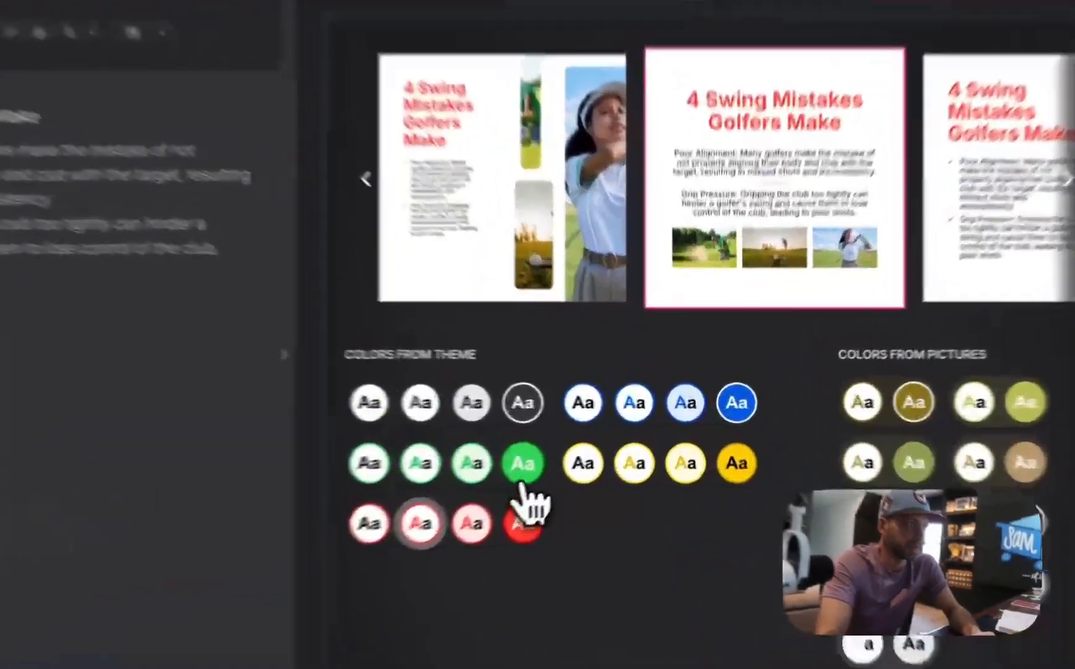
pyautogui.click(597, 554)
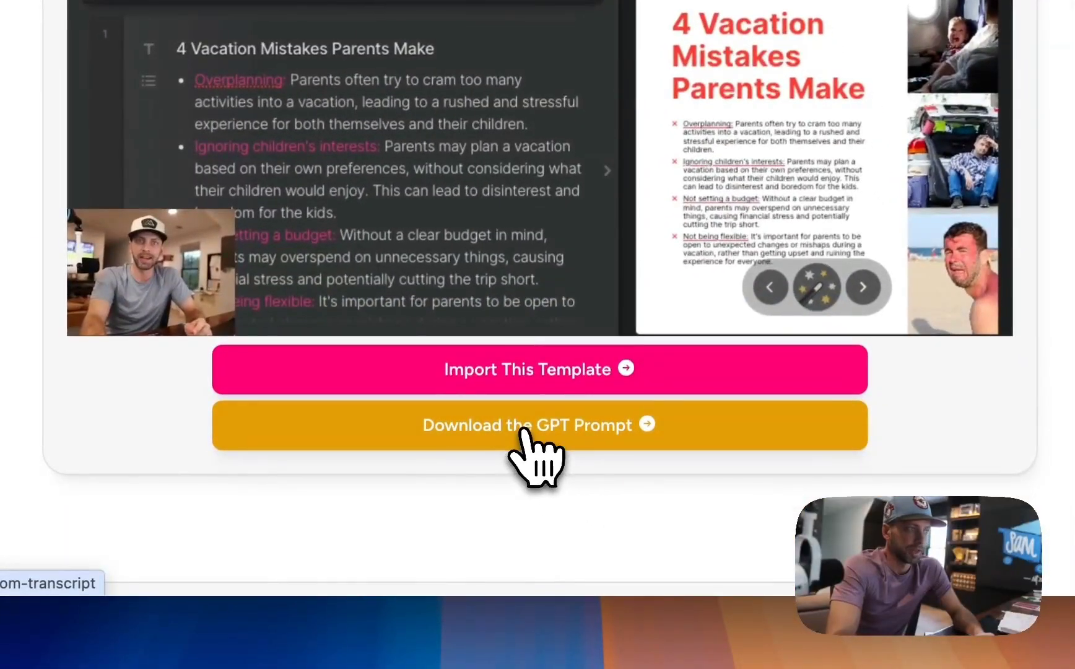
# Open the template's GPT prompt, the Social Media Post Creator in ChatGPT, and start its Create Instagram Posts conversation
pyautogui.click(523, 431)
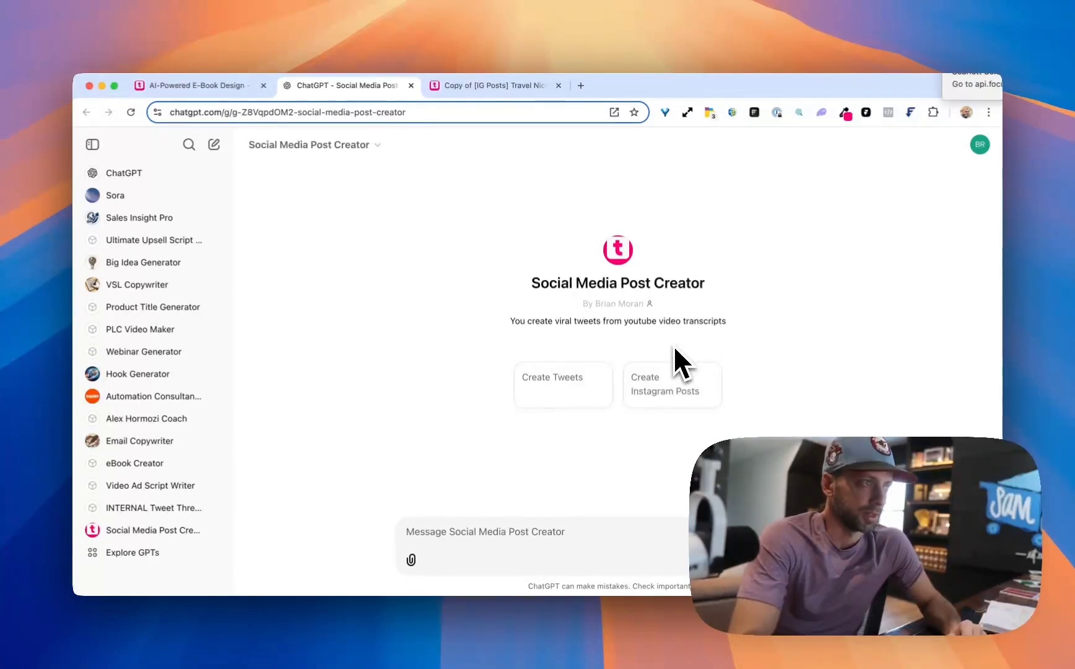
pyautogui.moveTo(657, 340); pyautogui.dragTo(520, 320)
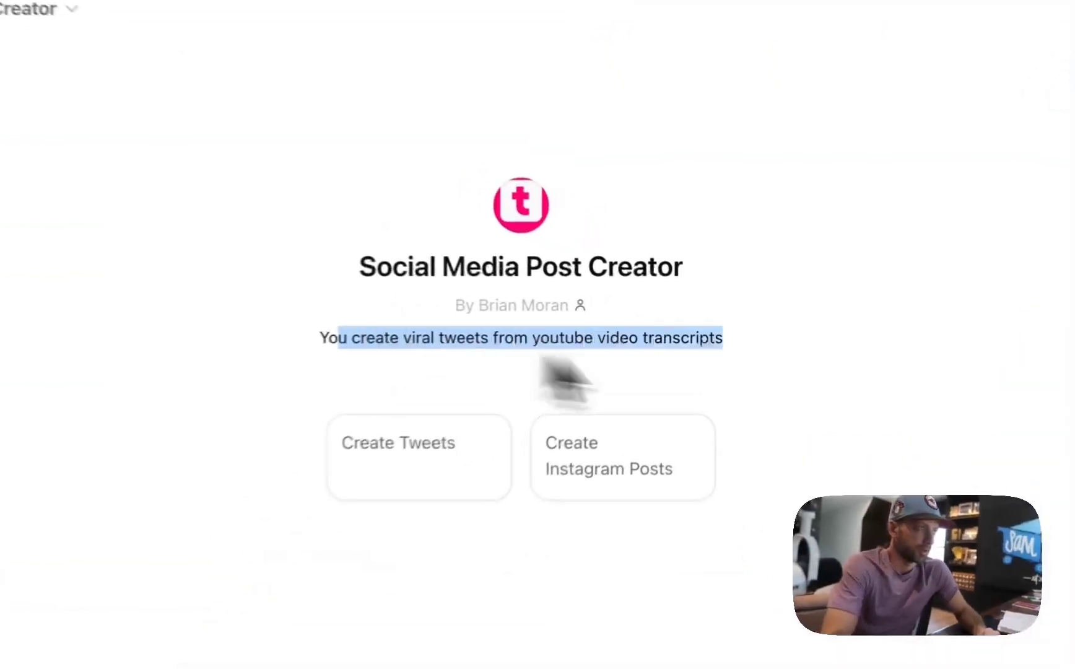
pyautogui.moveTo(543, 359); pyautogui.dragTo(698, 342)
pyautogui.click(698, 342)
pyautogui.moveTo(458, 370); pyautogui.dragTo(369, 346)
pyautogui.click(403, 358)
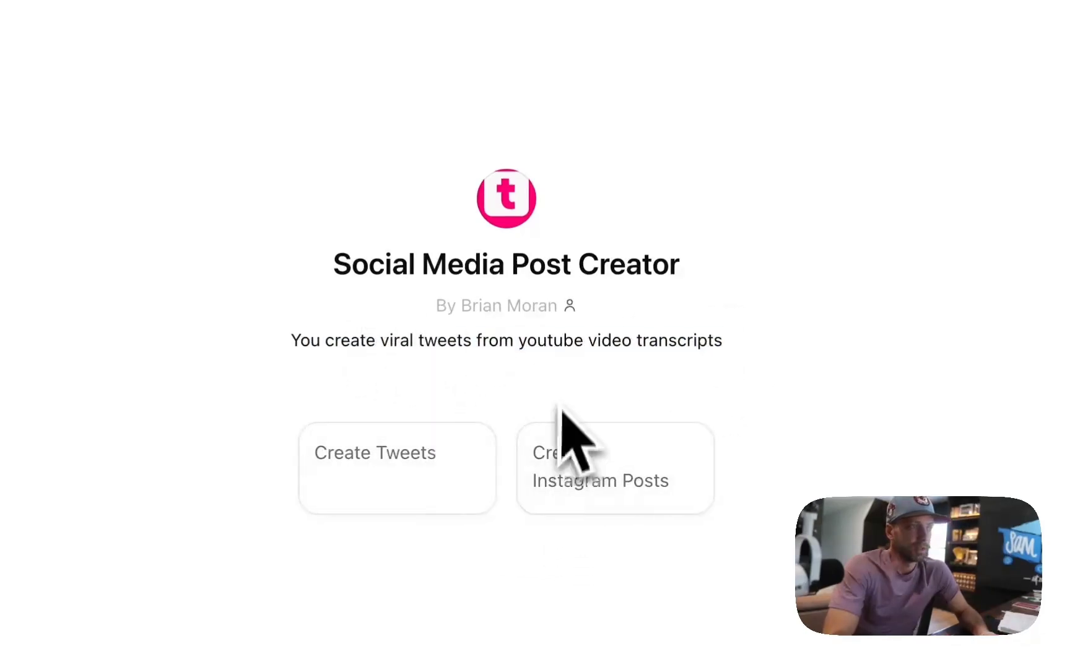
pyautogui.click(605, 508)
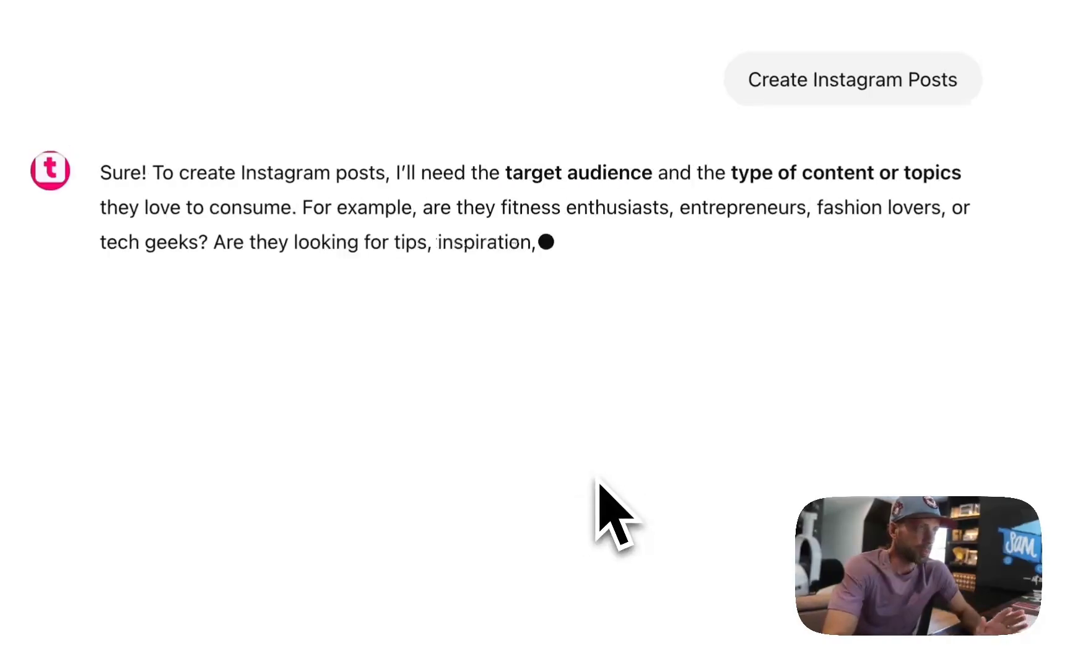
# Answer the audience question by describing busy fitness enthusiasts who love content about their fitness goals and struggle with keeping their diet
pyautogui.moveTo(408, 177); pyautogui.dragTo(656, 178)
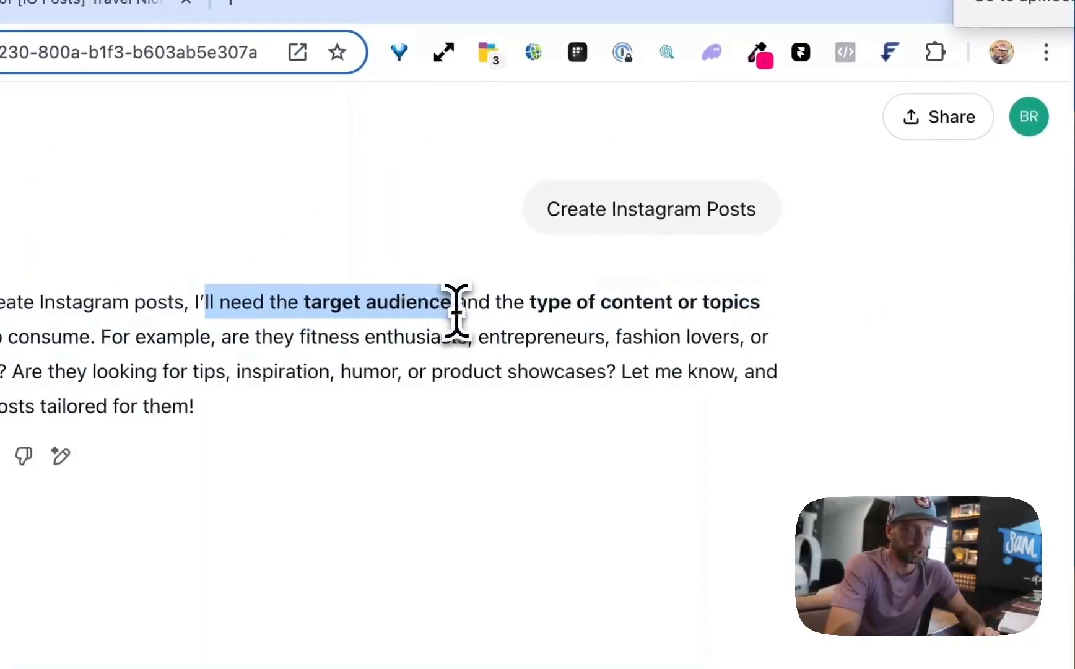
pyautogui.moveTo(456, 309); pyautogui.dragTo(458, 309)
pyautogui.moveTo(531, 313); pyautogui.dragTo(95, 341)
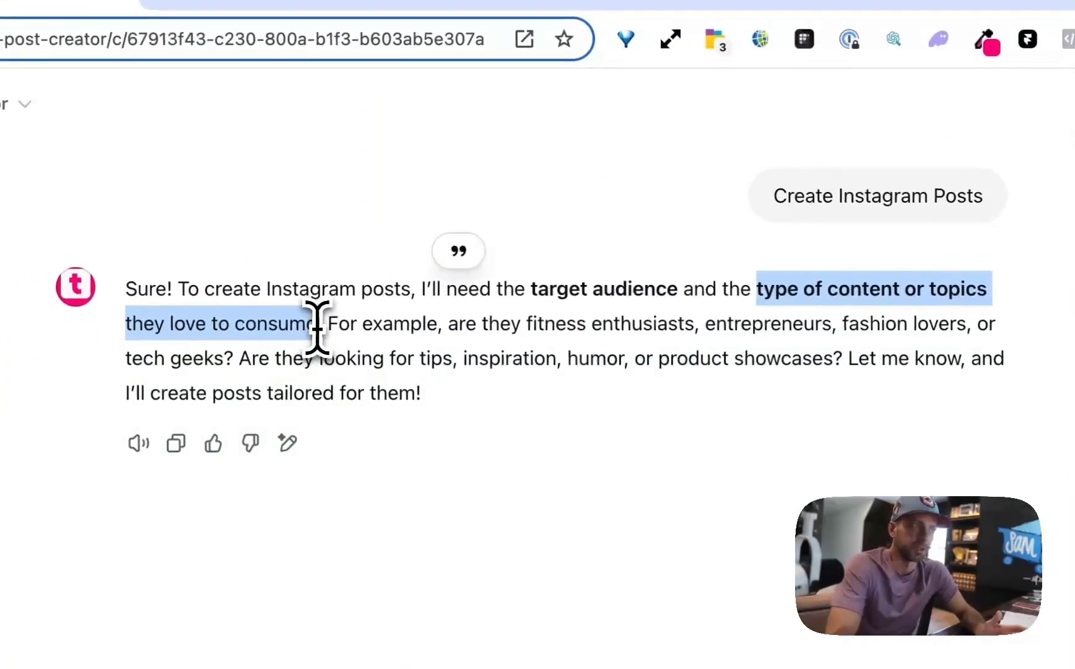
pyautogui.click(691, 359)
pyautogui.moveTo(519, 324); pyautogui.dragTo(681, 322)
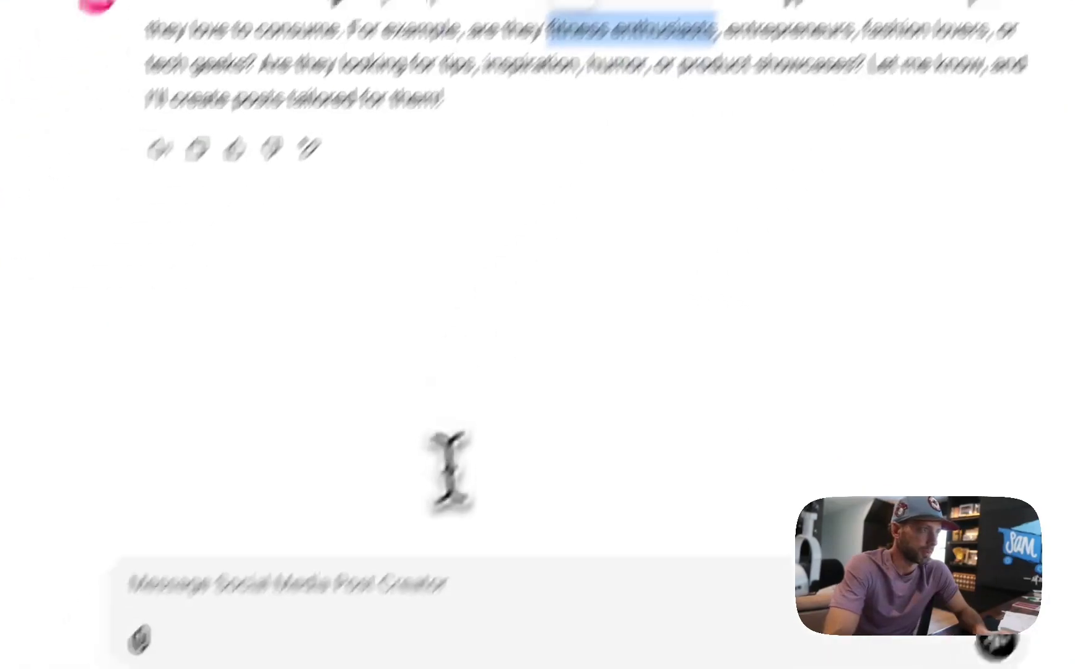
pyautogui.click(489, 491)
pyautogui.write('My audience i')
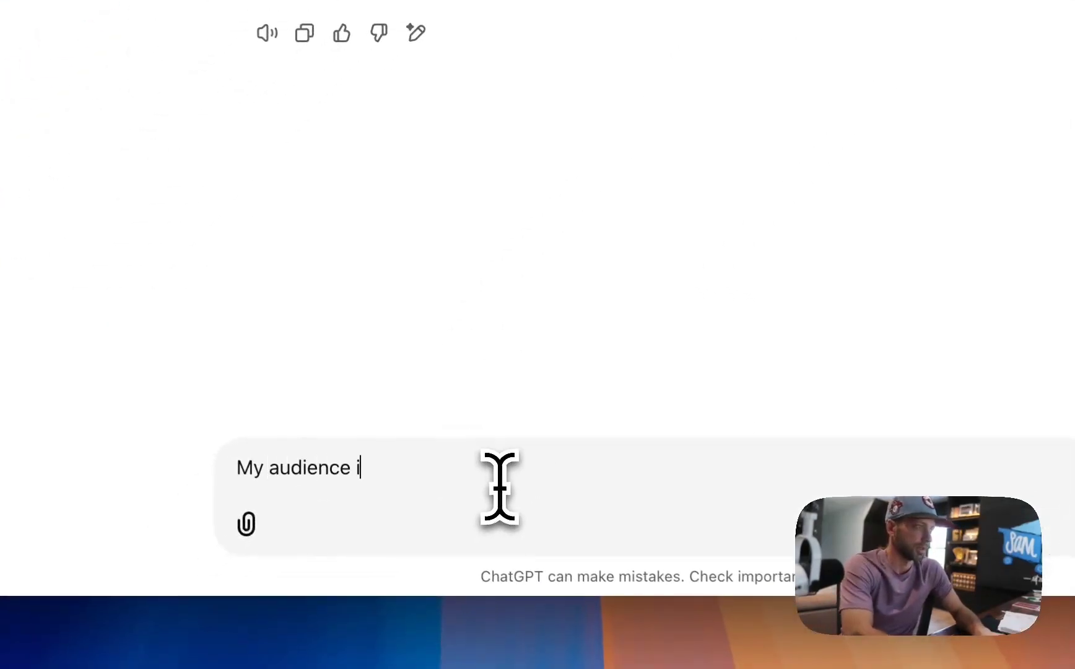
pyautogui.write(' who lovr')
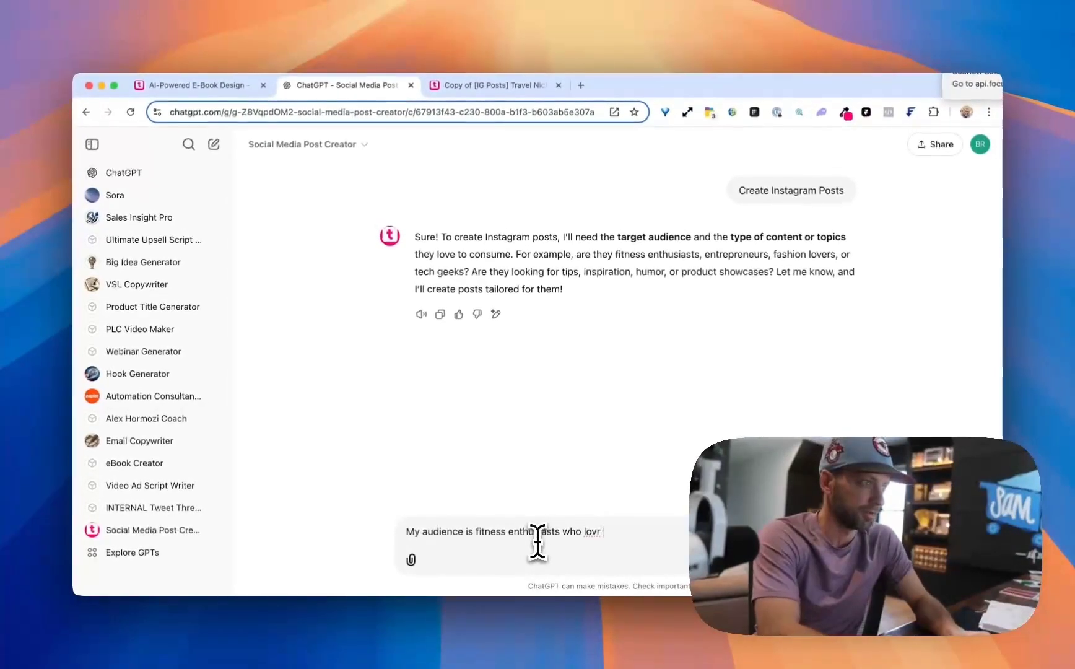
pyautogui.press('BackSpace')
pyautogui.press('BackSpace')
pyautogui.write('e content that makes')
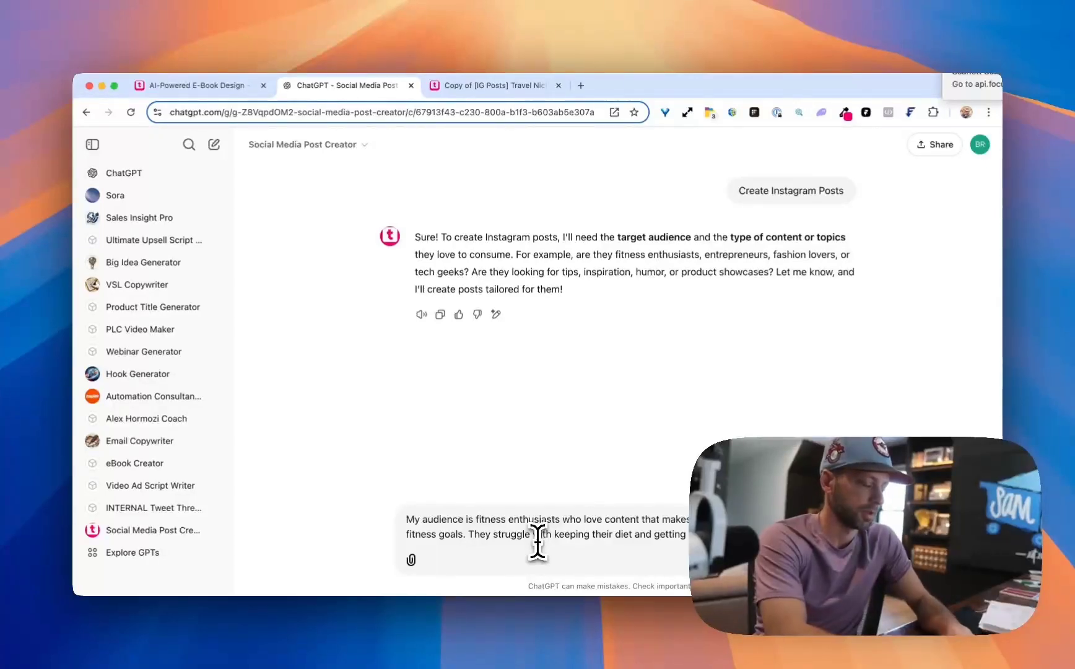
pyautogui.write('busy.')
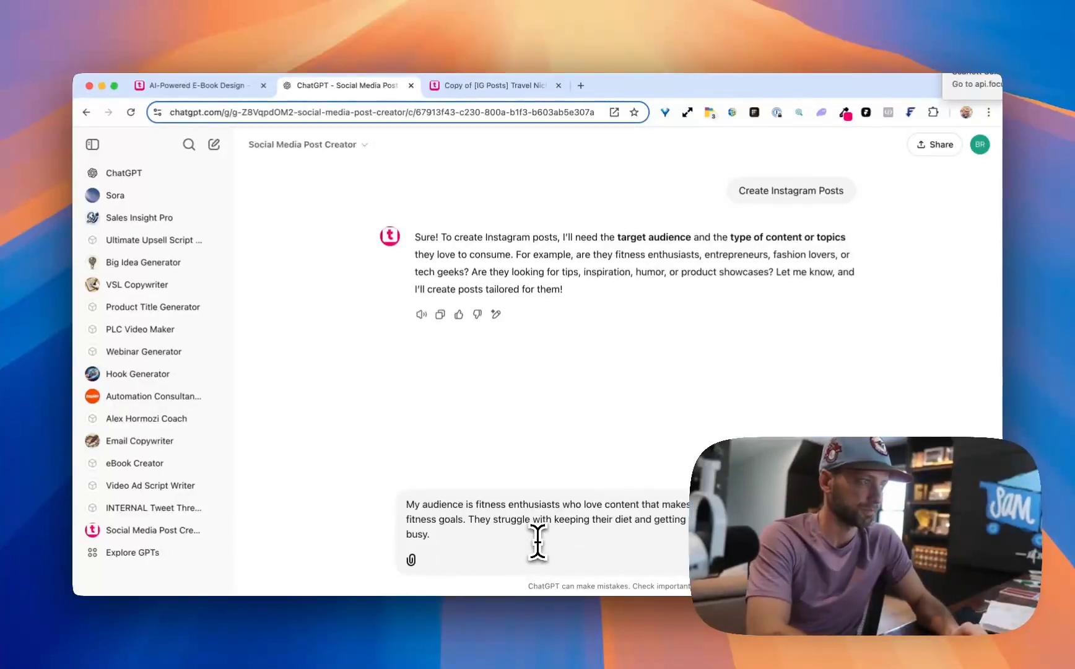
pyautogui.press('Return')
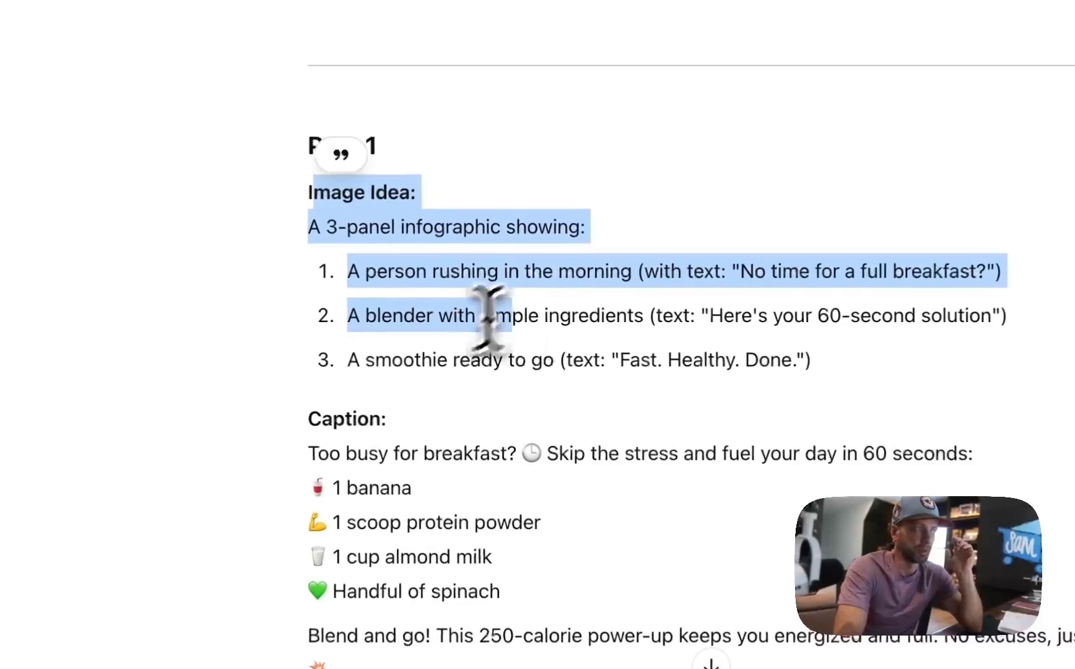
# Highlight the generated Post 1 caption, and open the get.typeset profile's posts on Instagram in a new tab
pyautogui.scroll(-3, 433, 377)
pyautogui.moveTo(316, 218); pyautogui.dragTo(830, 535)
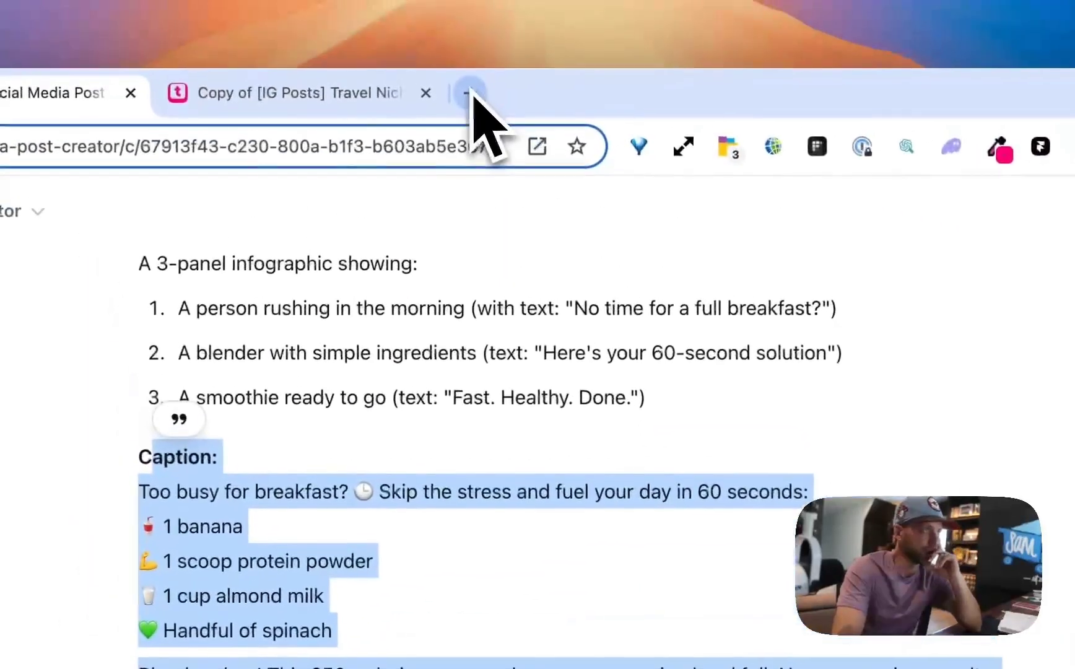
pyautogui.click(469, 92)
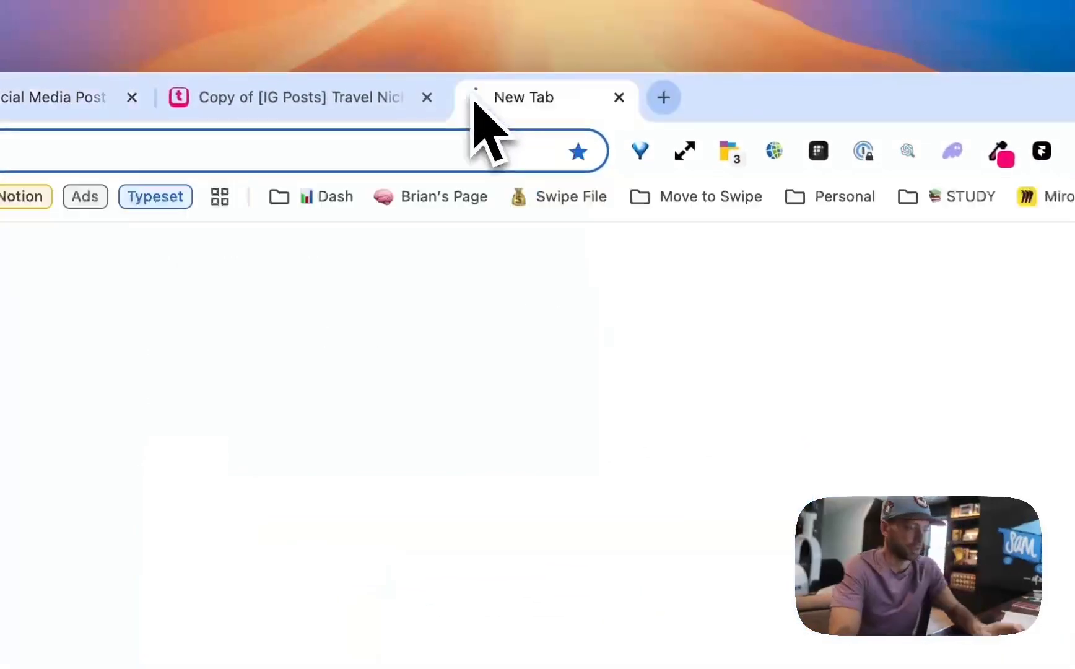
pyautogui.write('insta')
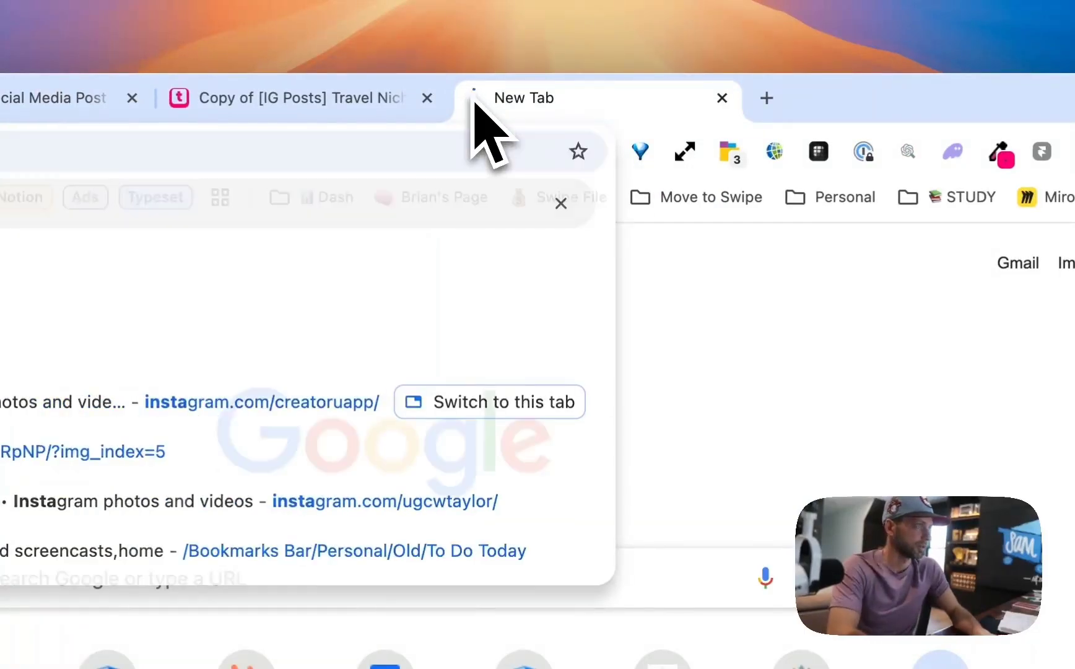
pyautogui.press('Return')
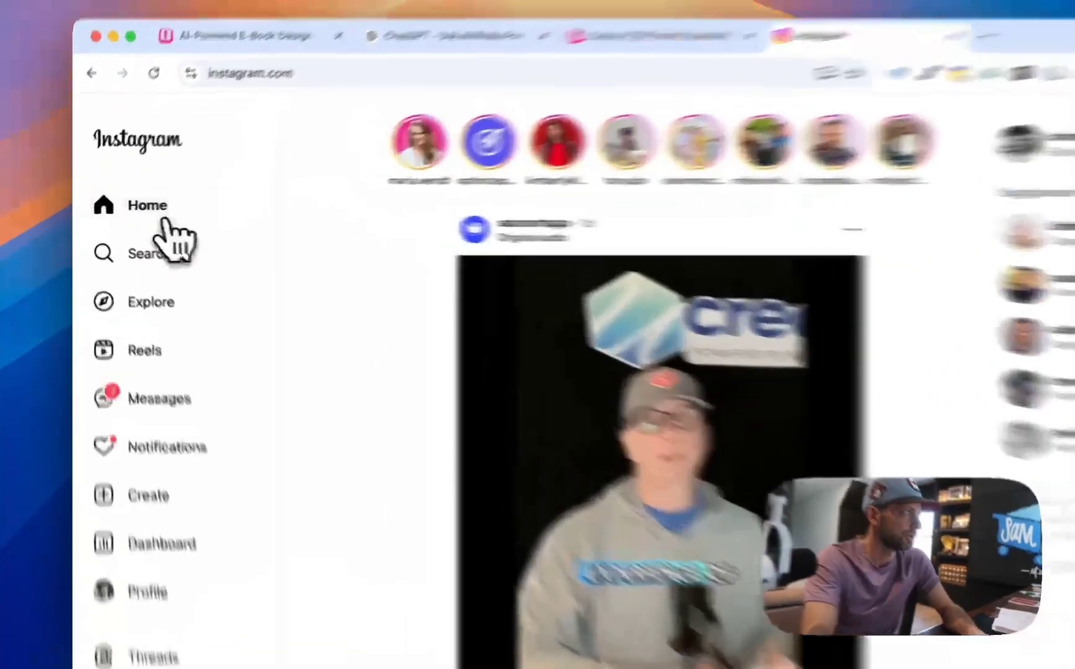
pyautogui.click(136, 244)
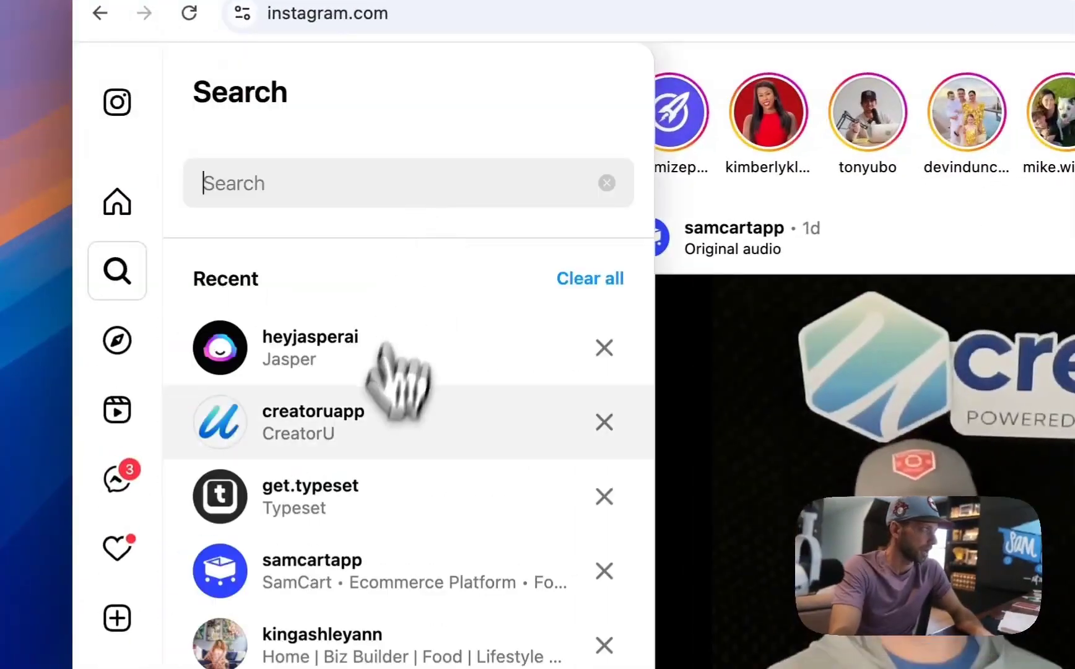
pyautogui.click(211, 354)
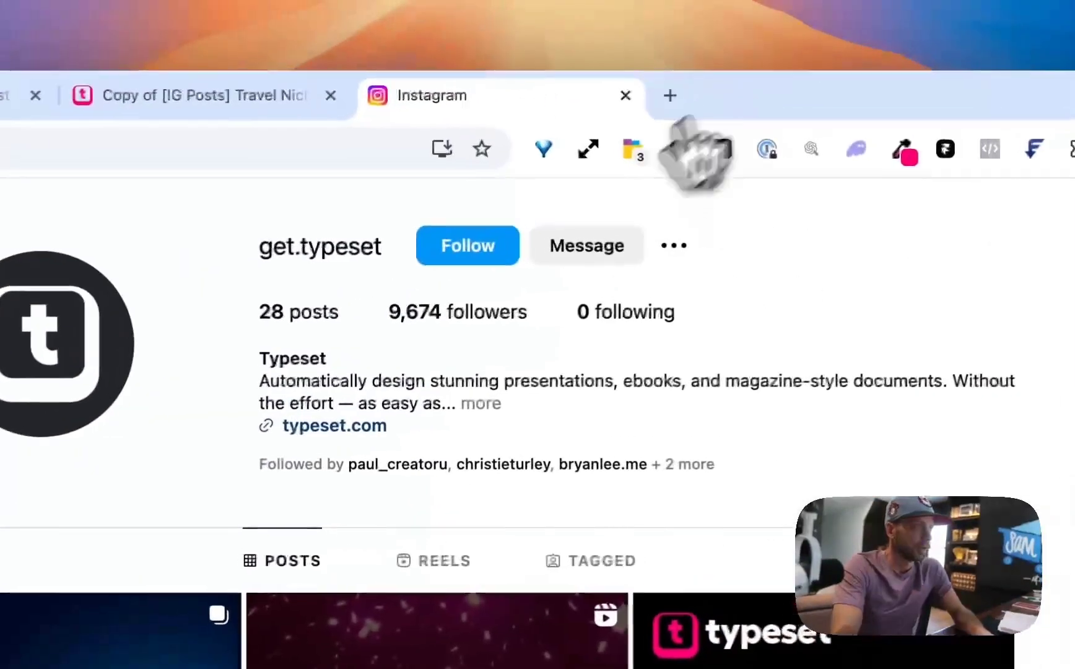
pyautogui.scroll(-2, 383, 384)
pyautogui.scroll(-5, 397, 413)
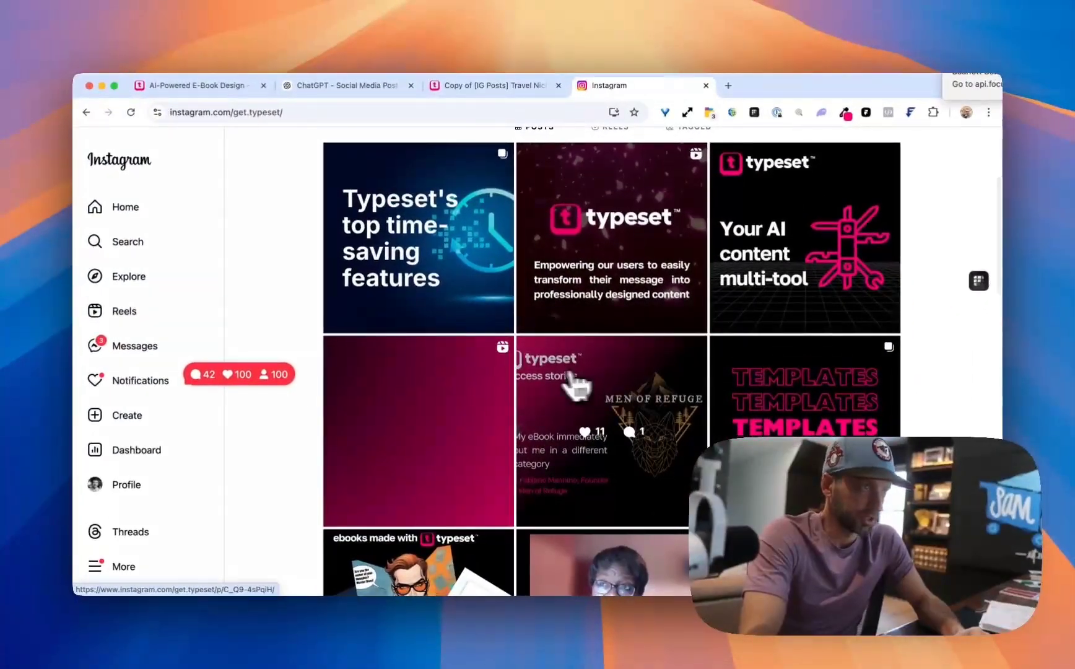
# Open the Men of Refuge success story post on the get.typeset profile and highlight its caption
pyautogui.click(575, 385)
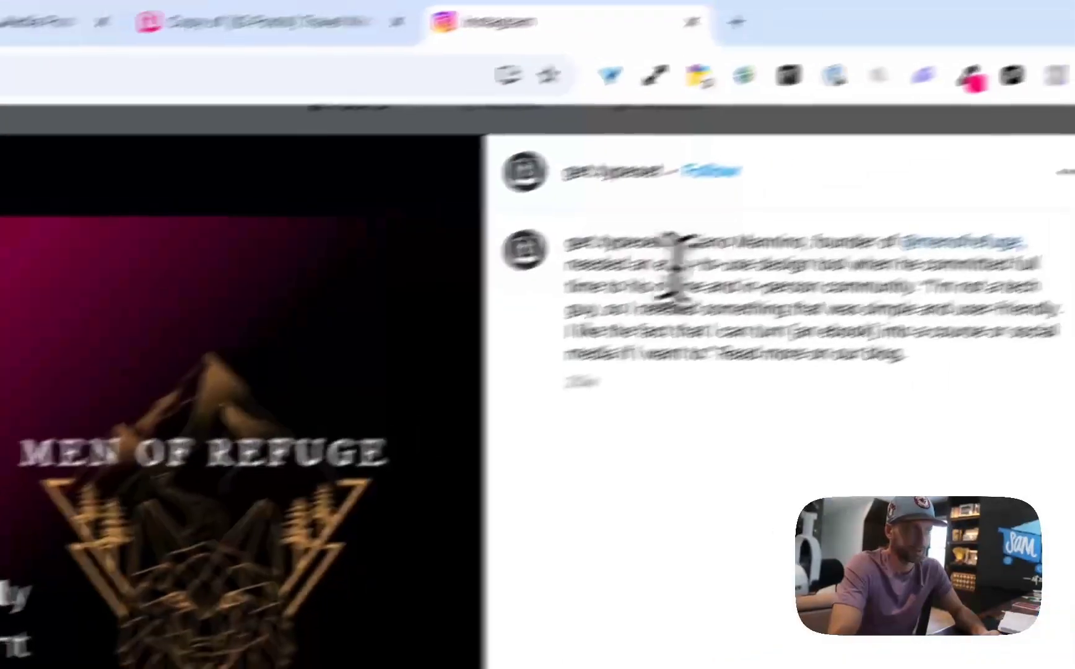
pyautogui.moveTo(1068, 87); pyautogui.dragTo(872, 450)
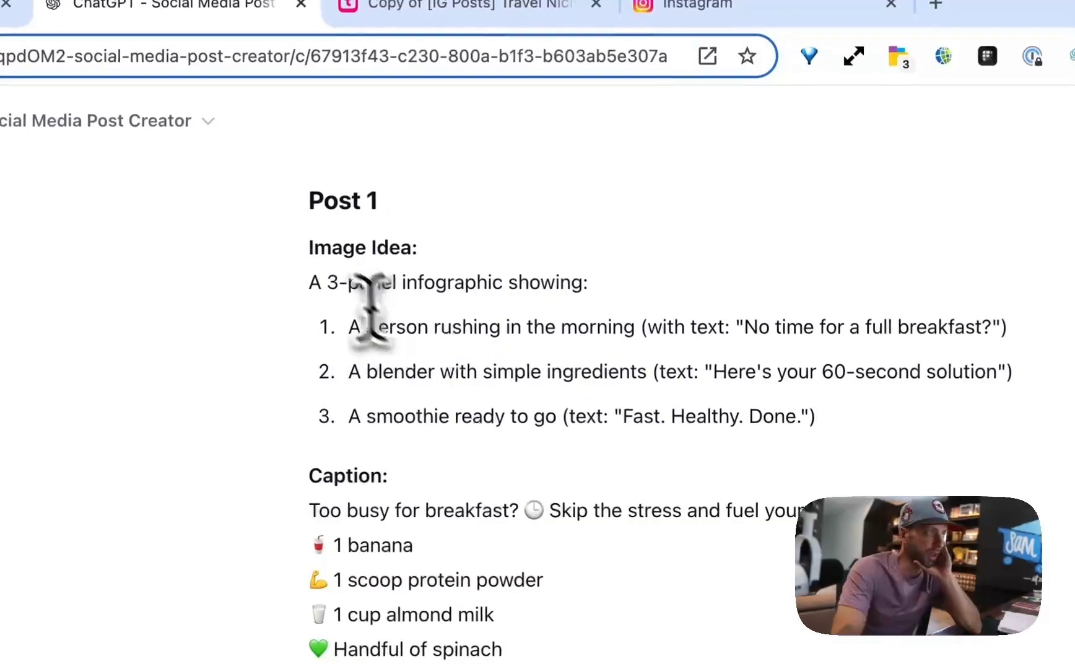
pyautogui.moveTo(309, 247); pyautogui.dragTo(825, 421)
pyautogui.moveTo(259, 372); pyautogui.dragTo(754, 498)
# Copy Post 1's caption text from "Too busy for breakfast?" through the CTA in ChatGPT, and start a new Instagram post
pyautogui.moveTo(1003, 548); pyautogui.dragTo(309, 214)
pyautogui.rightClick(338, 205)
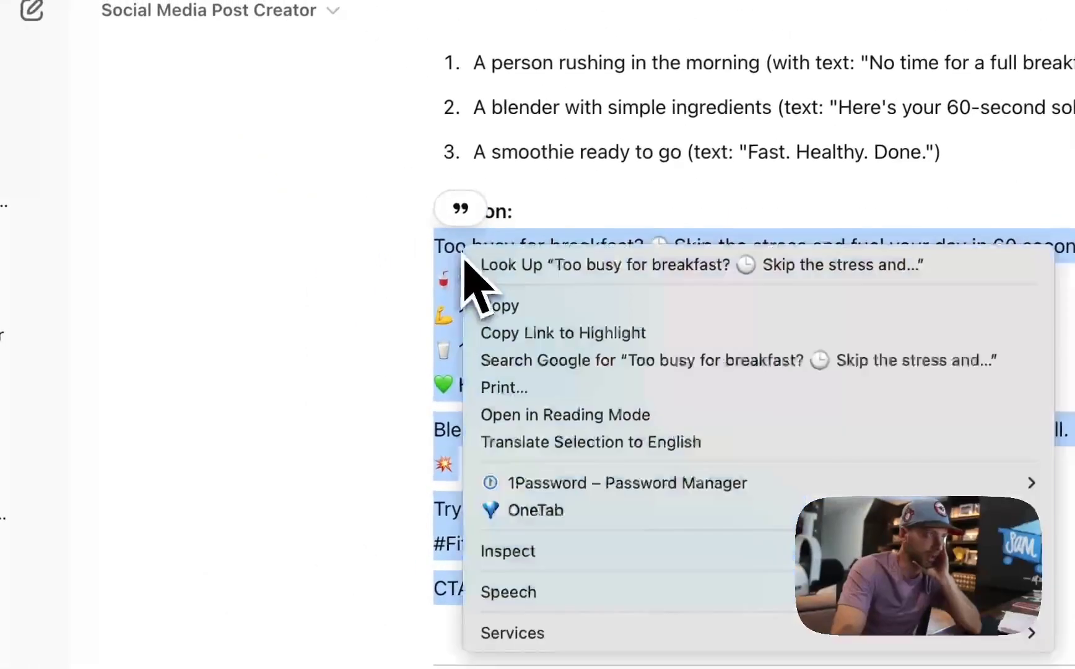
pyautogui.click(512, 306)
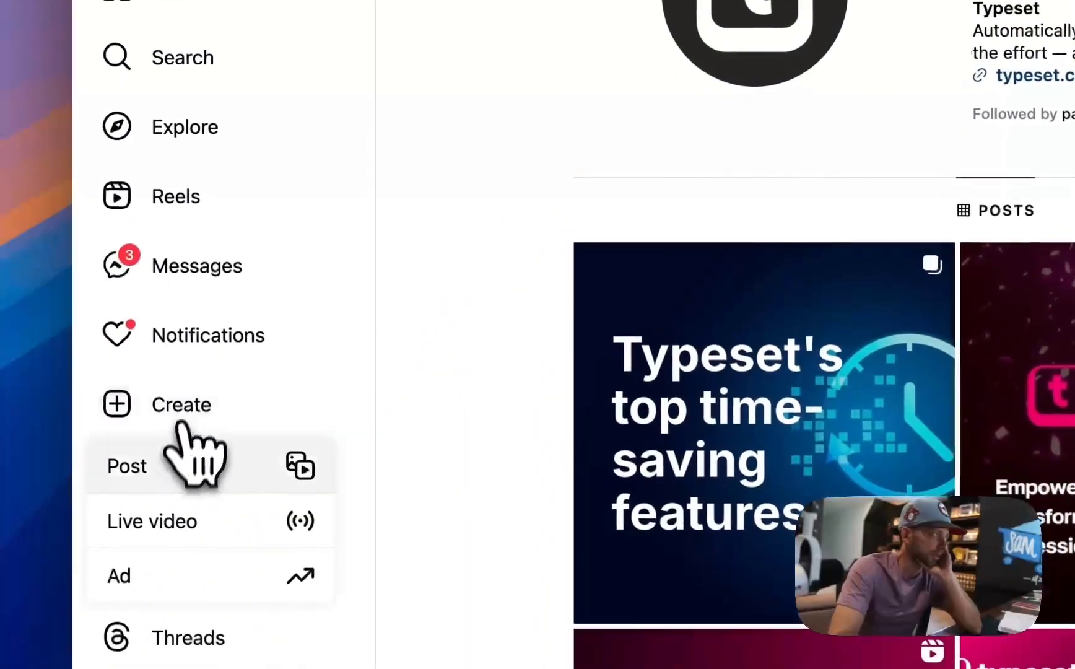
pyautogui.click(179, 472)
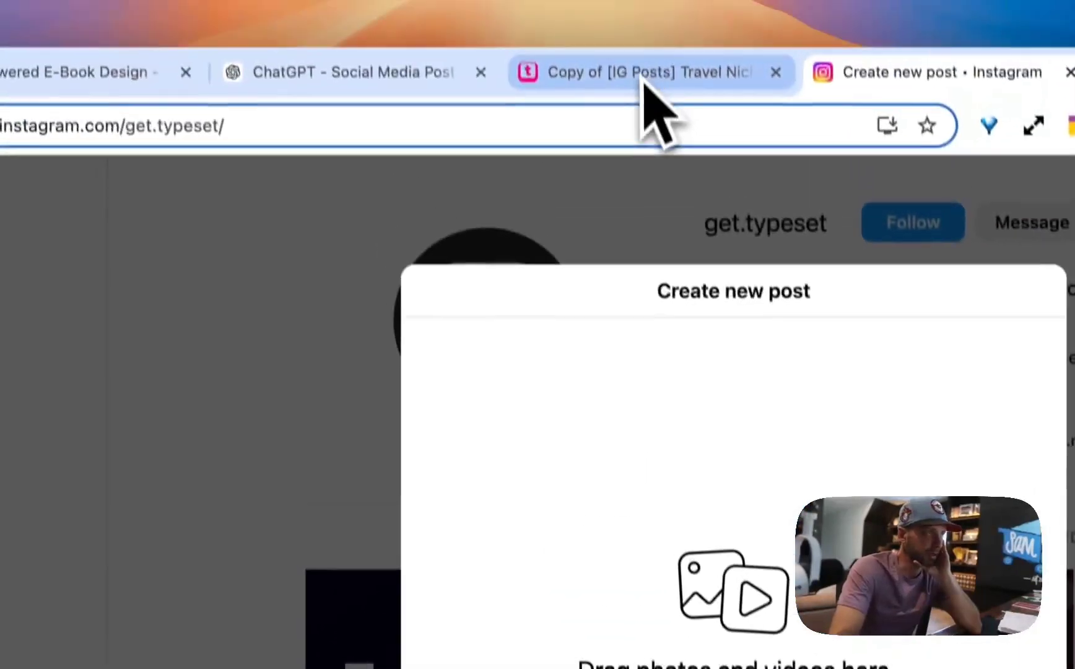
# Switch back to the ChatGPT conversation and examine Post 1's image idea with its three infographic panels and overlay texts
pyautogui.click(351, 73)
pyautogui.scroll(3, 514, 359)
pyautogui.moveTo(315, 252); pyautogui.dragTo(582, 287)
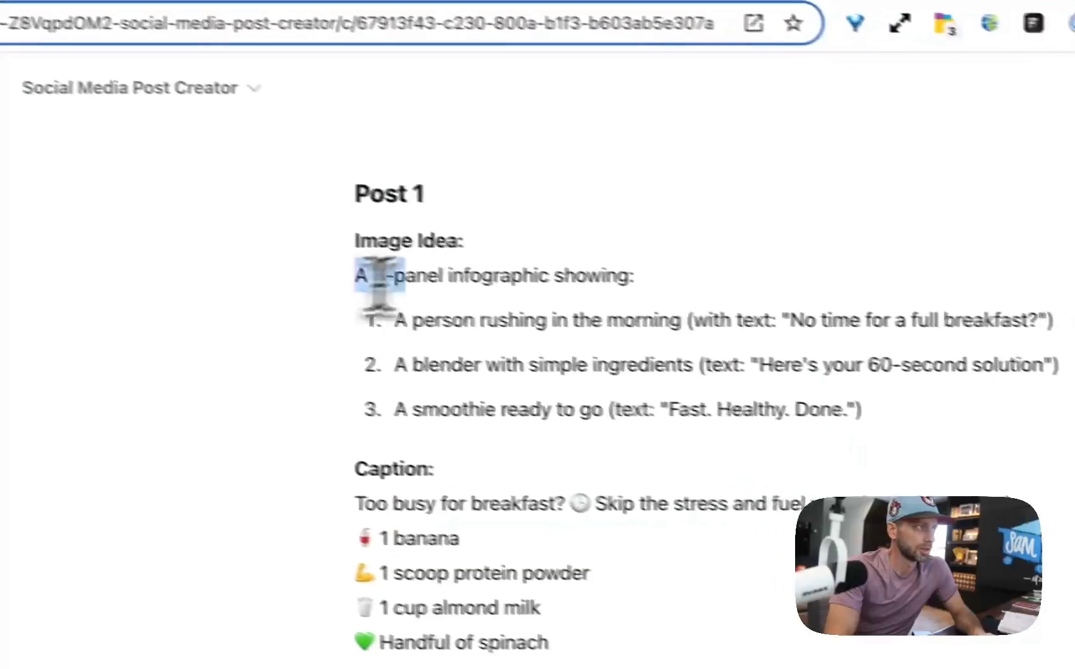
pyautogui.click(579, 307)
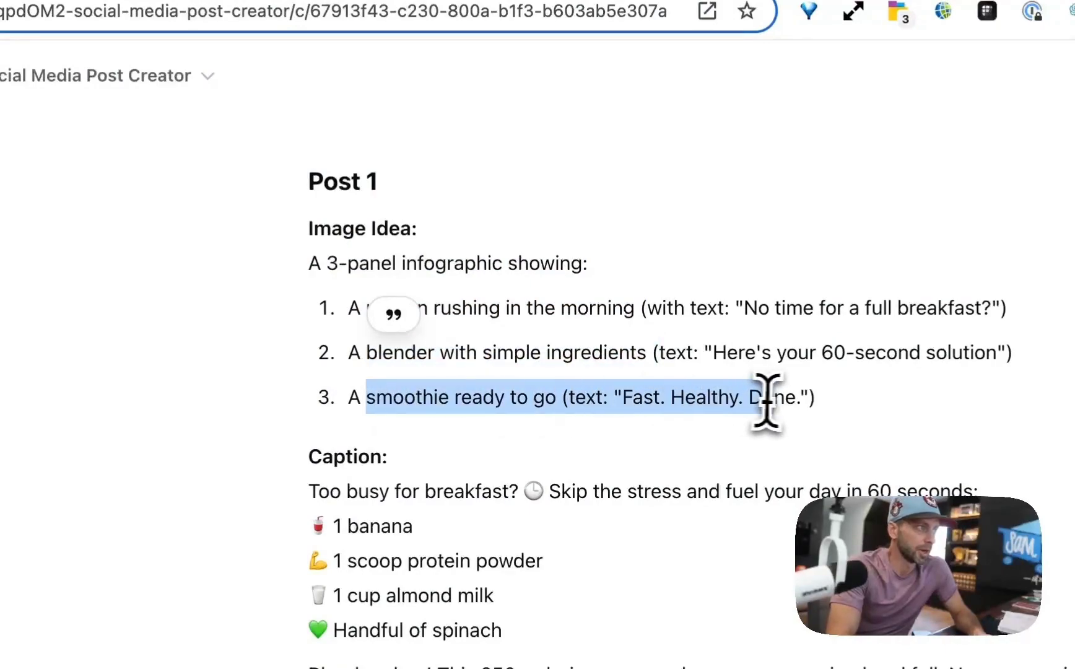
pyautogui.click(816, 357)
pyautogui.moveTo(659, 352); pyautogui.dragTo(842, 357)
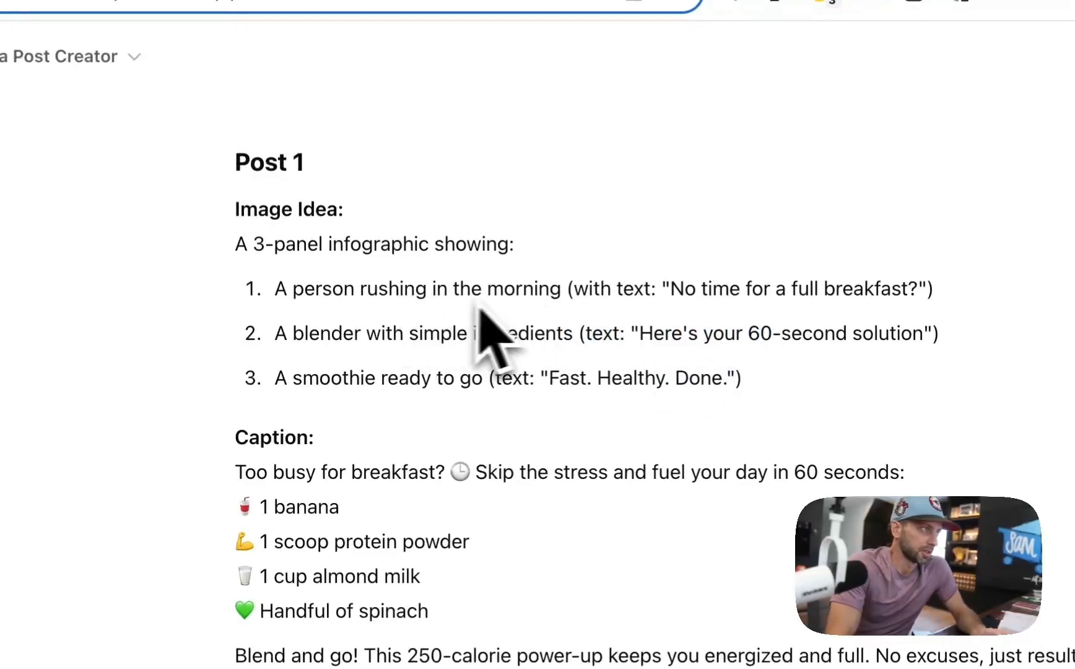
# Copy the first panel's overlay text "No time for a full breakfast?" from Post 1's image idea and highlight that panel's description
pyautogui.moveTo(671, 289); pyautogui.dragTo(775, 290)
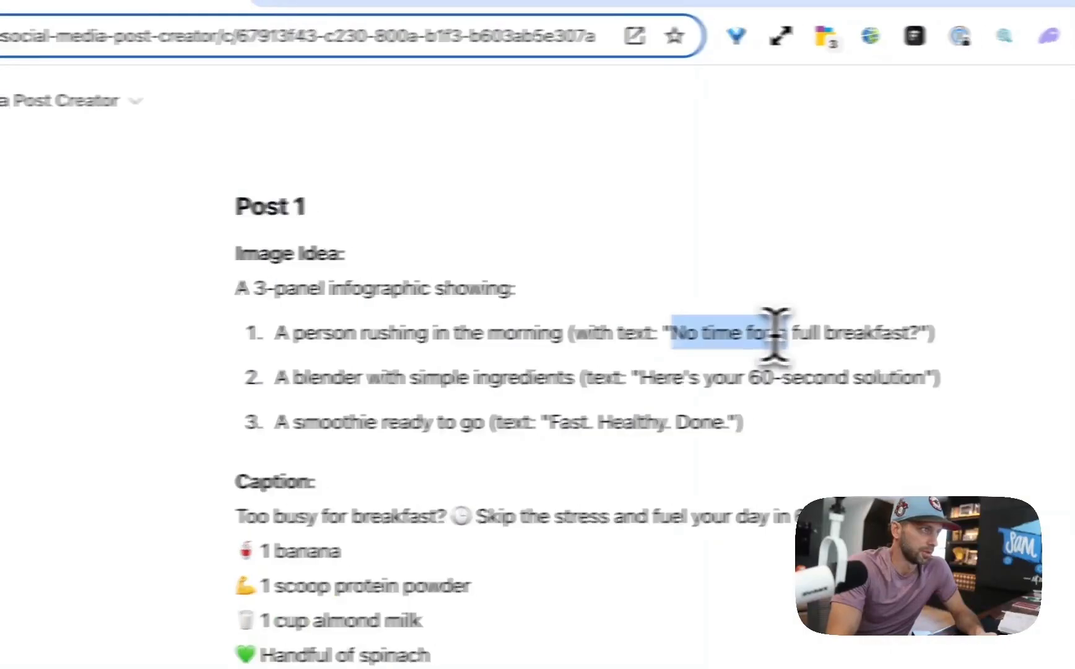
pyautogui.moveTo(775, 332); pyautogui.dragTo(916, 330)
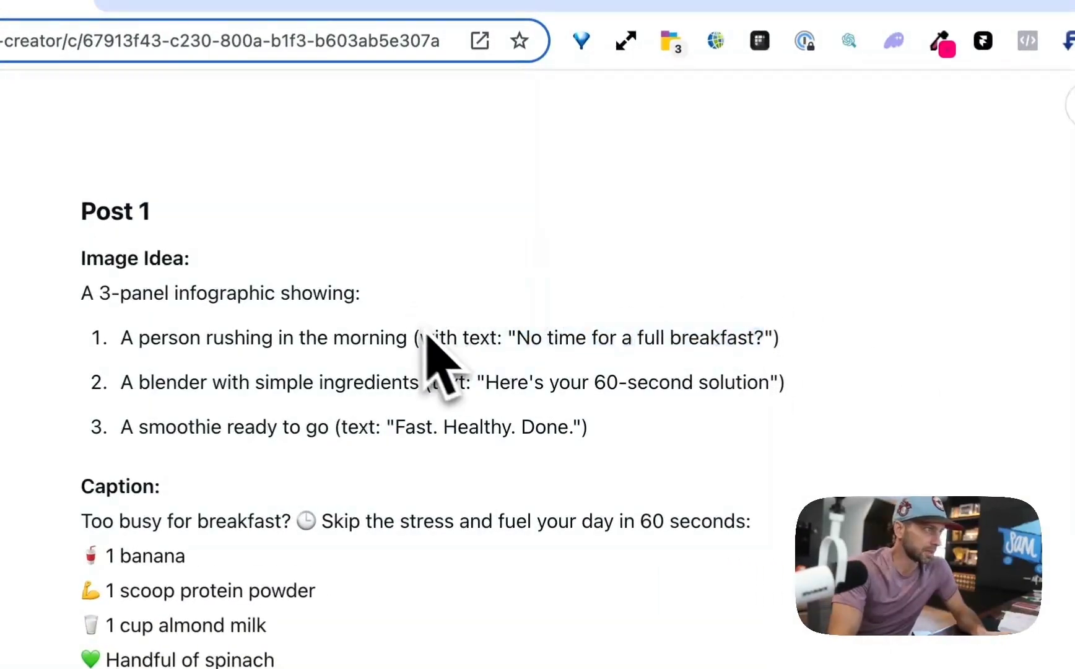
pyautogui.moveTo(517, 335); pyautogui.dragTo(787, 334)
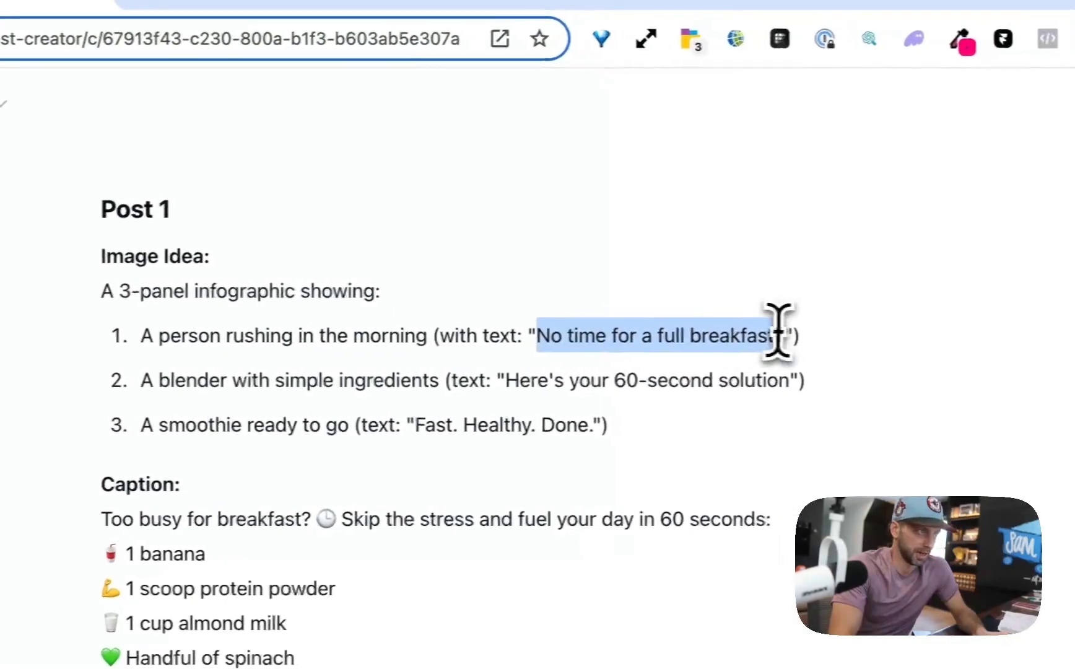
pyautogui.moveTo(154, 336); pyautogui.dragTo(214, 340)
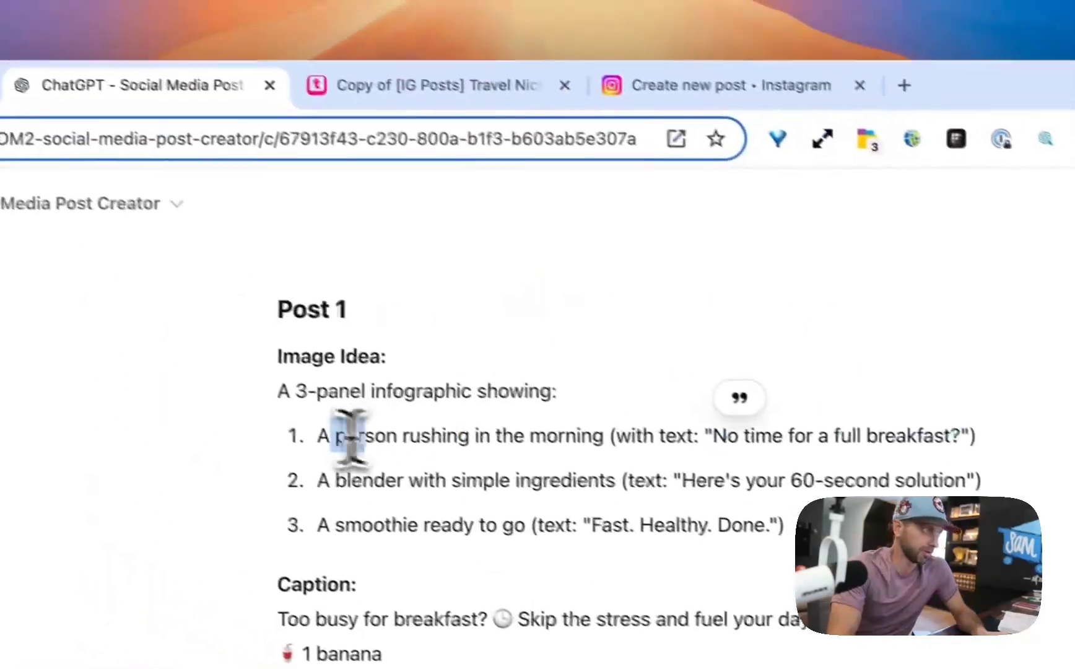
pyautogui.moveTo(395, 443); pyautogui.dragTo(612, 440)
pyautogui.click(612, 439)
# In the Typeset deck, replace the title "3 Family Vacation Tips" with "No time for a full breakfast?" and delete the swipe line below it
pyautogui.click(444, 102)
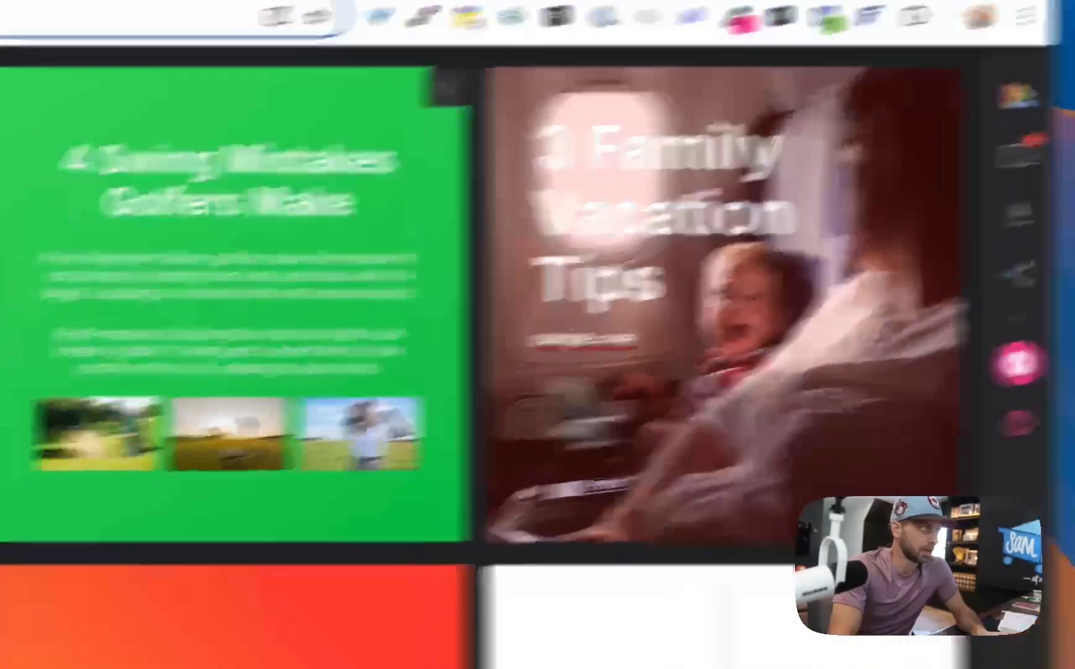
pyautogui.click(625, 248)
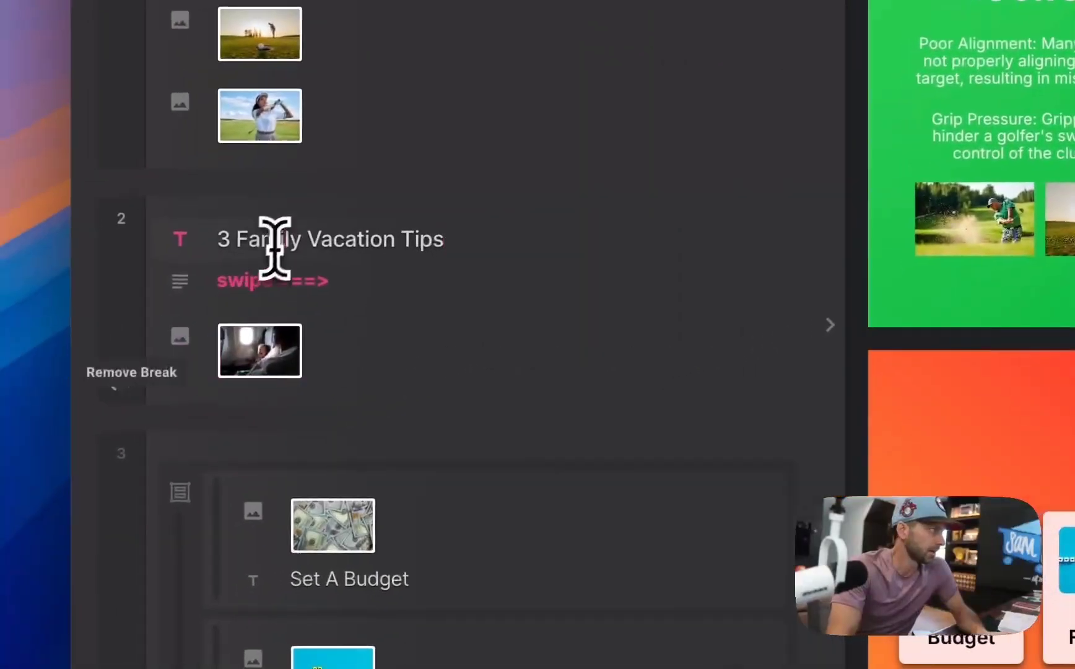
pyautogui.tripleClick(74, 310)
pyautogui.press('super+v')
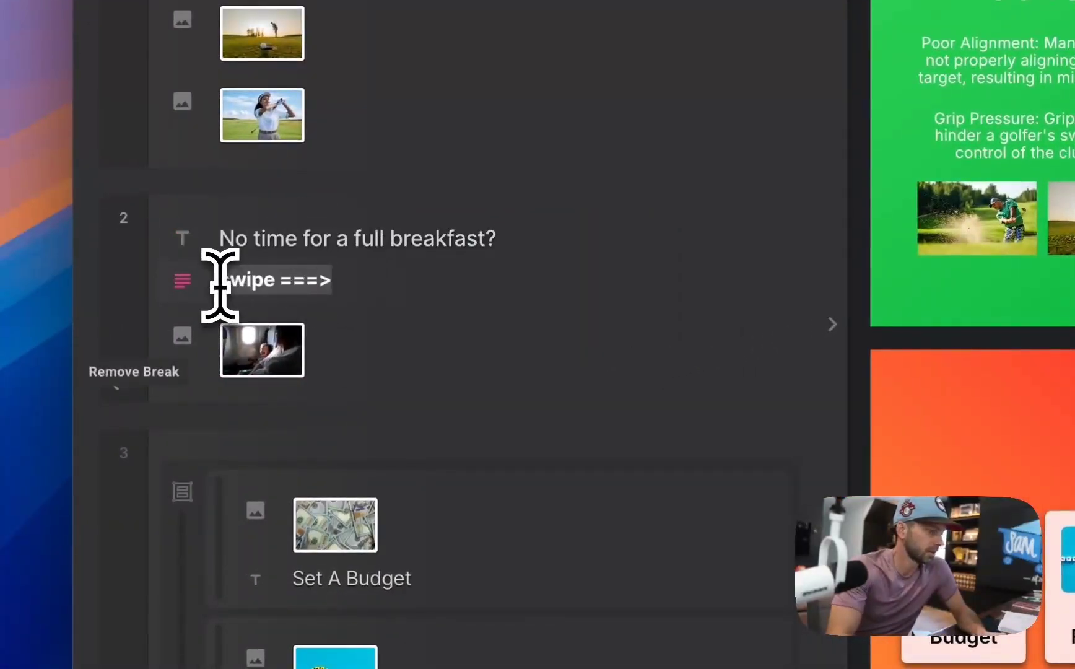
pyautogui.press('BackSpace')
pyautogui.press('BackSpace')
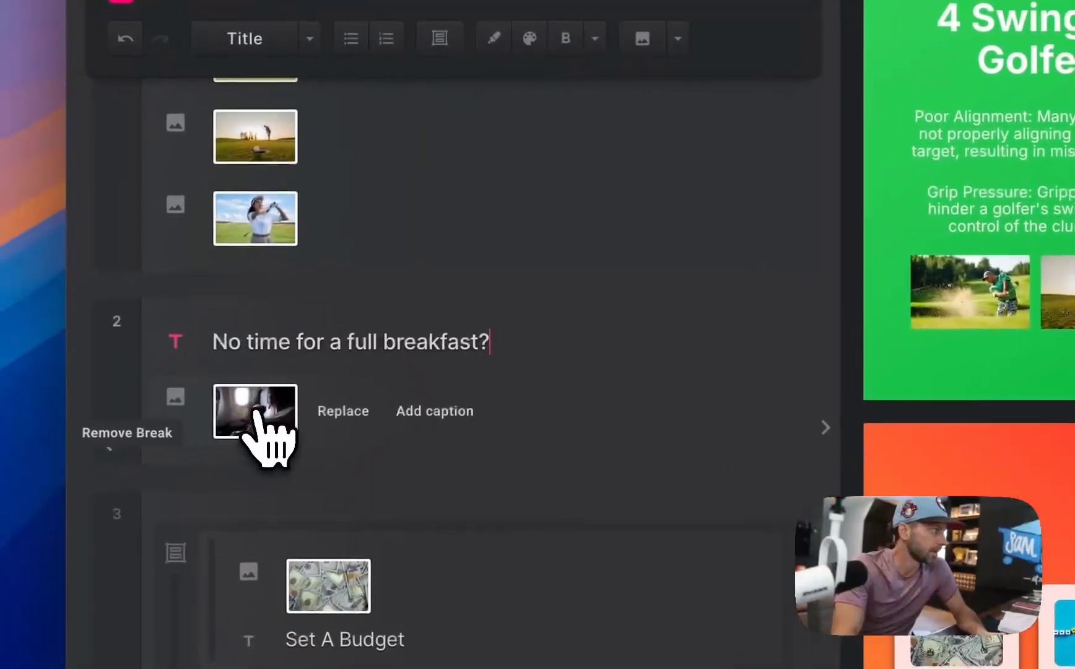
# Open the image replacement for the breakfast slide's airplane photo, and copy "person rushing" from Post 1's image idea in ChatGPT
pyautogui.click(204, 433)
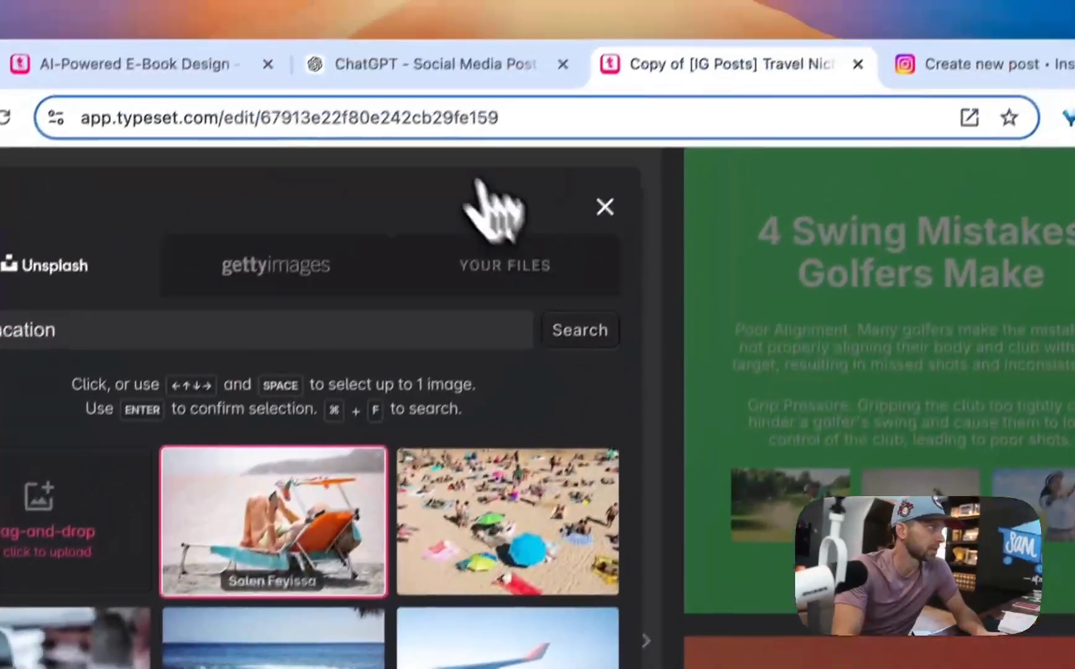
pyautogui.click(442, 109)
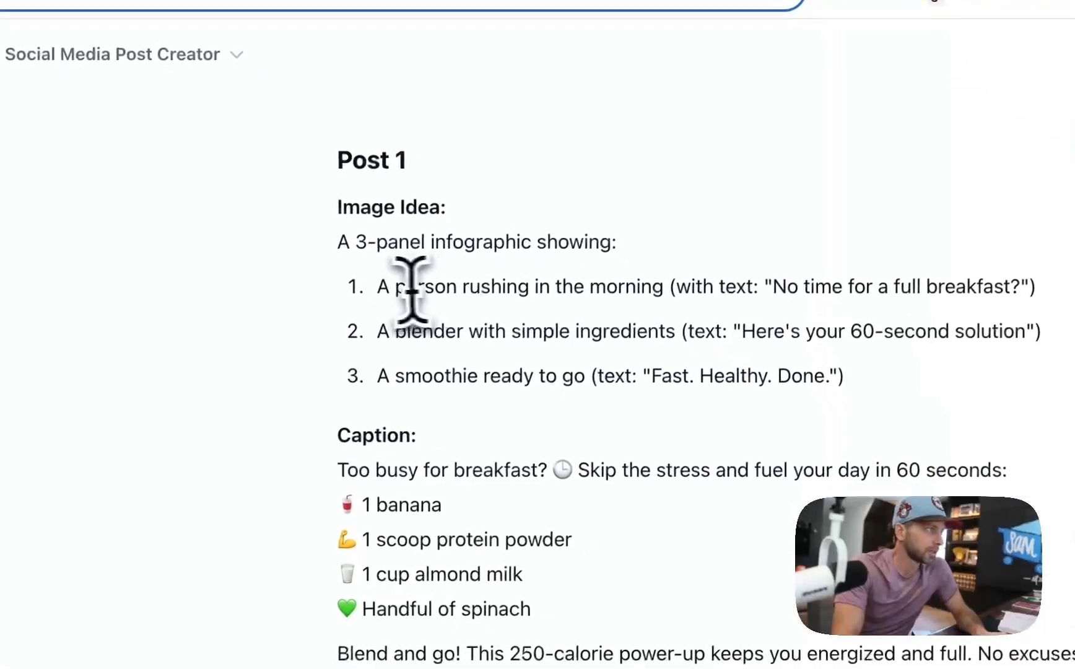
pyautogui.moveTo(385, 293); pyautogui.dragTo(409, 296)
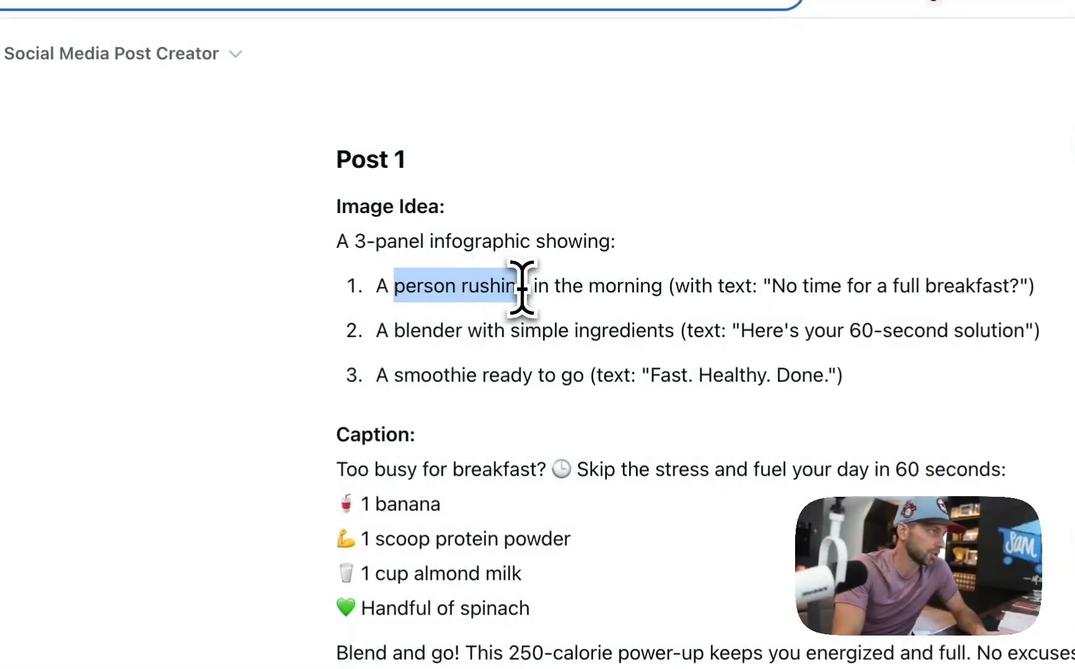
# Back in Typeset, search Getty Images for "person rushing" and insert the photo of the man drinking coffee while checking his watch
pyautogui.click(706, 115)
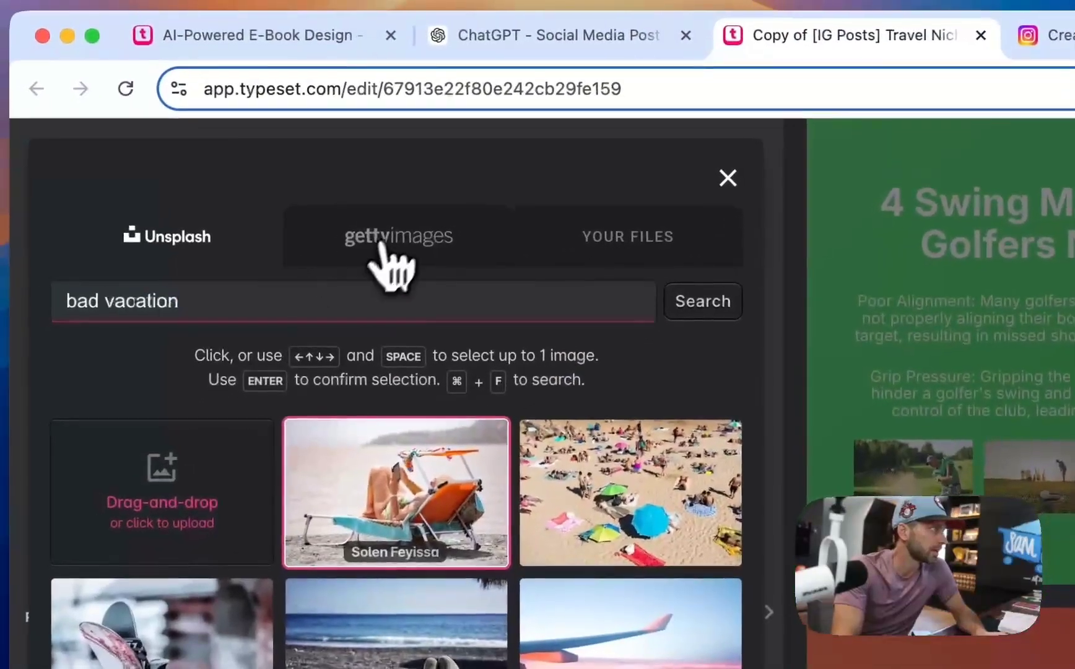
pyautogui.click(328, 286)
pyautogui.doubleClick(256, 330)
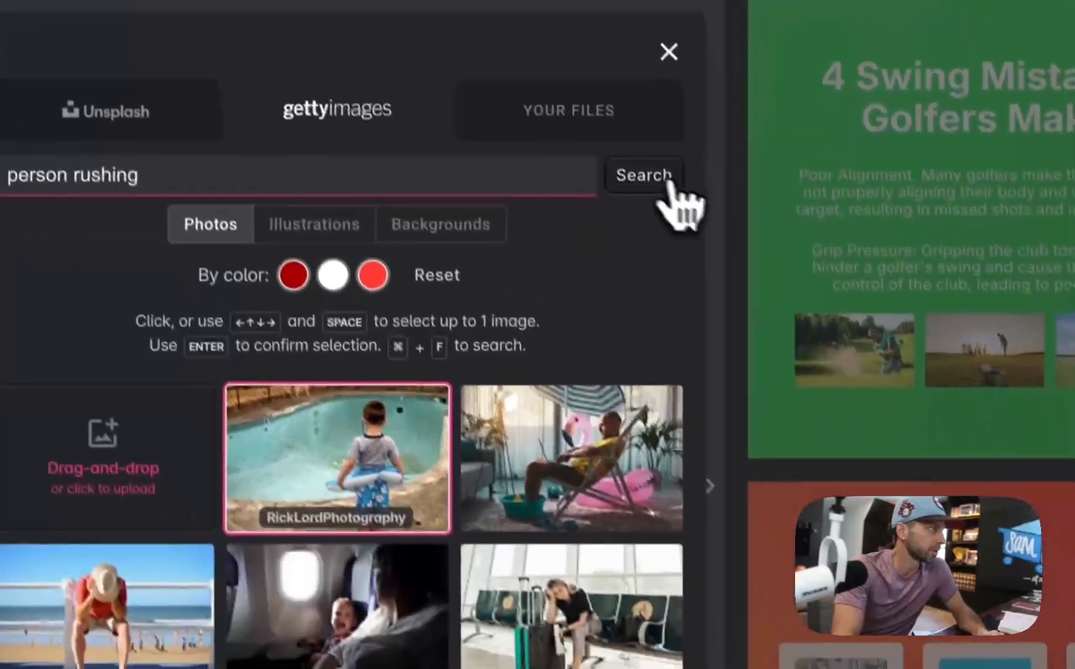
pyautogui.click(704, 304)
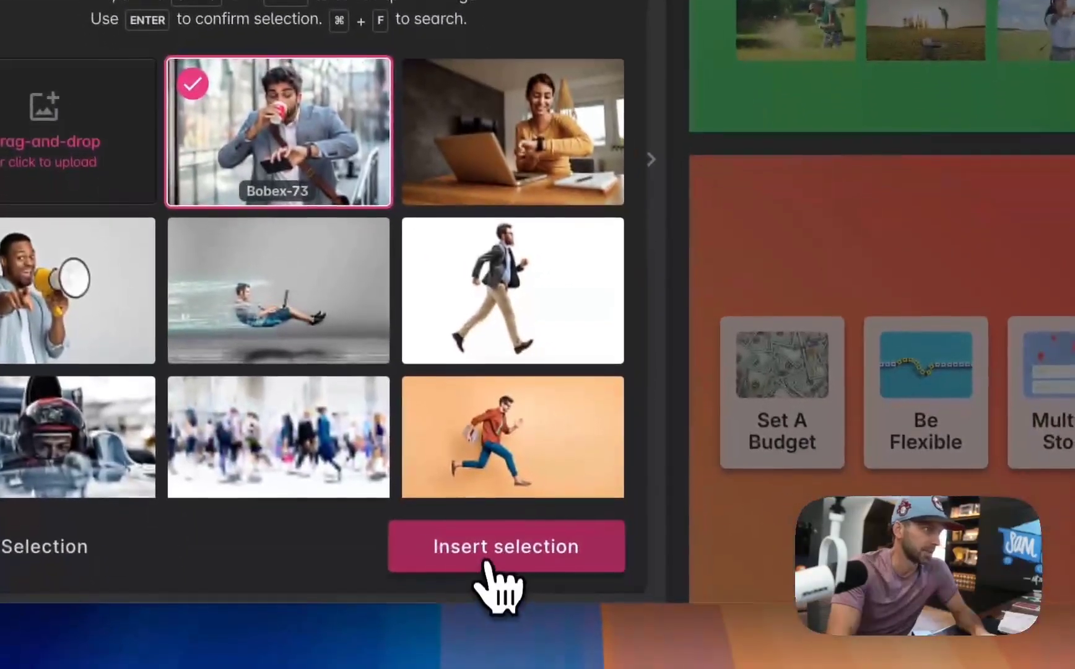
pyautogui.click(492, 563)
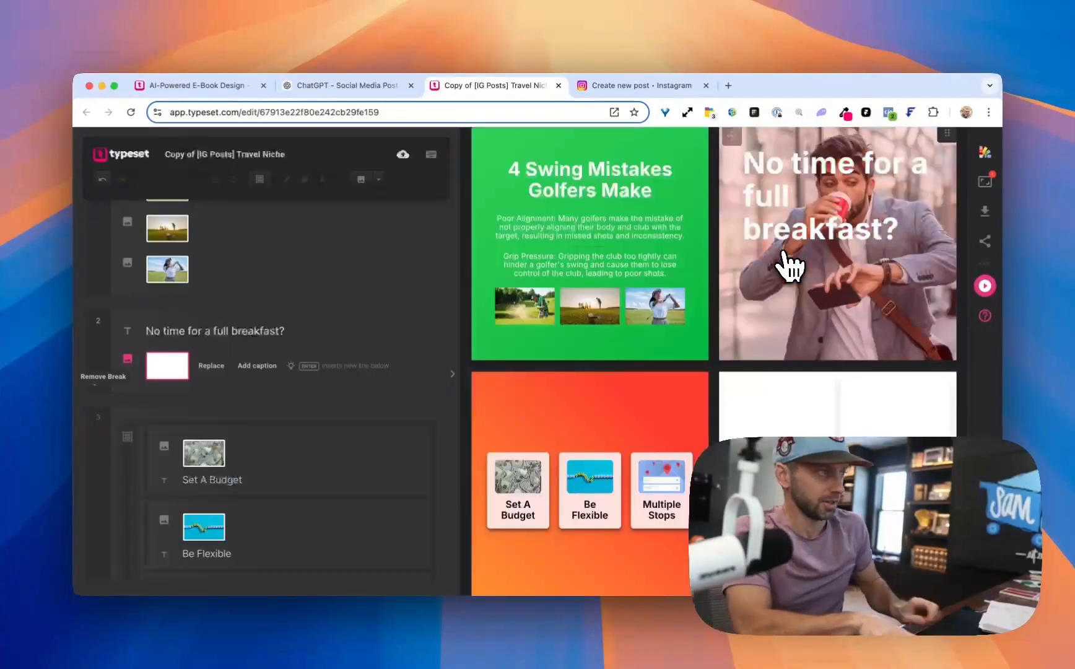
# Open the breakfast slide's design variations and try the centred, lower-left and red text-highlight title layouts
pyautogui.scroll(1, 804, 269)
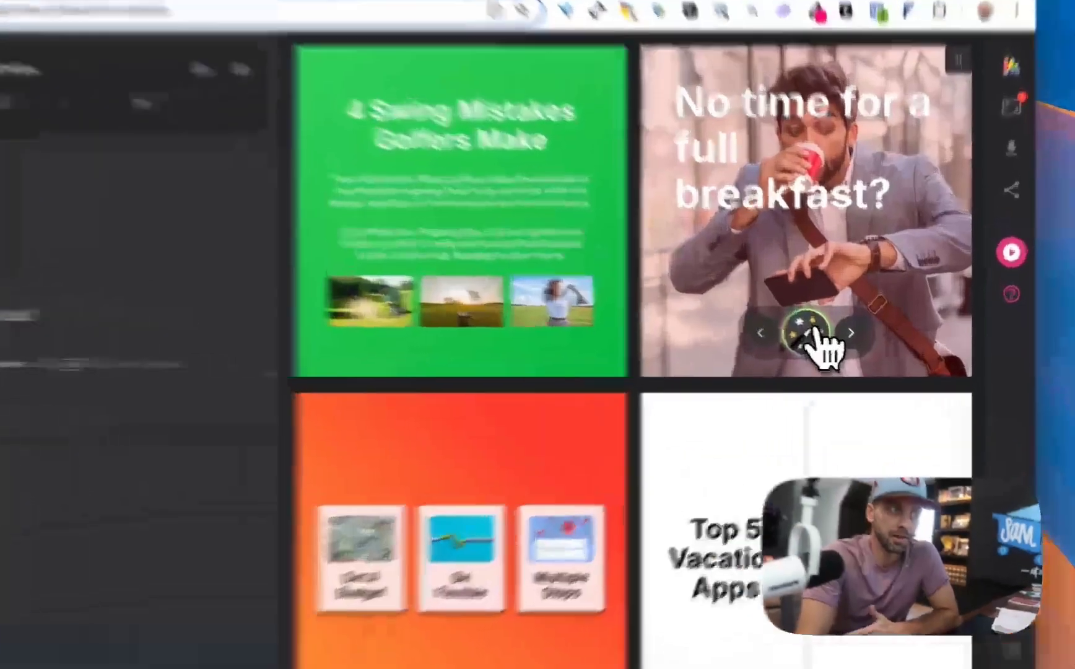
pyautogui.click(843, 345)
pyautogui.scroll(-2, 765, 389)
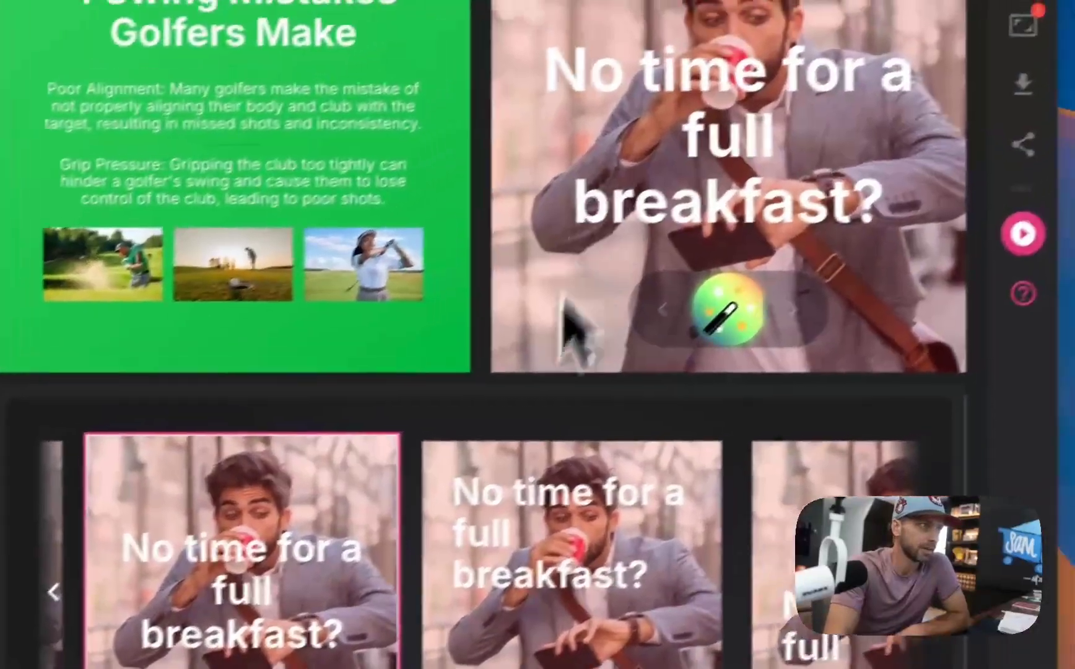
pyautogui.hscroll(-3, 391, 516)
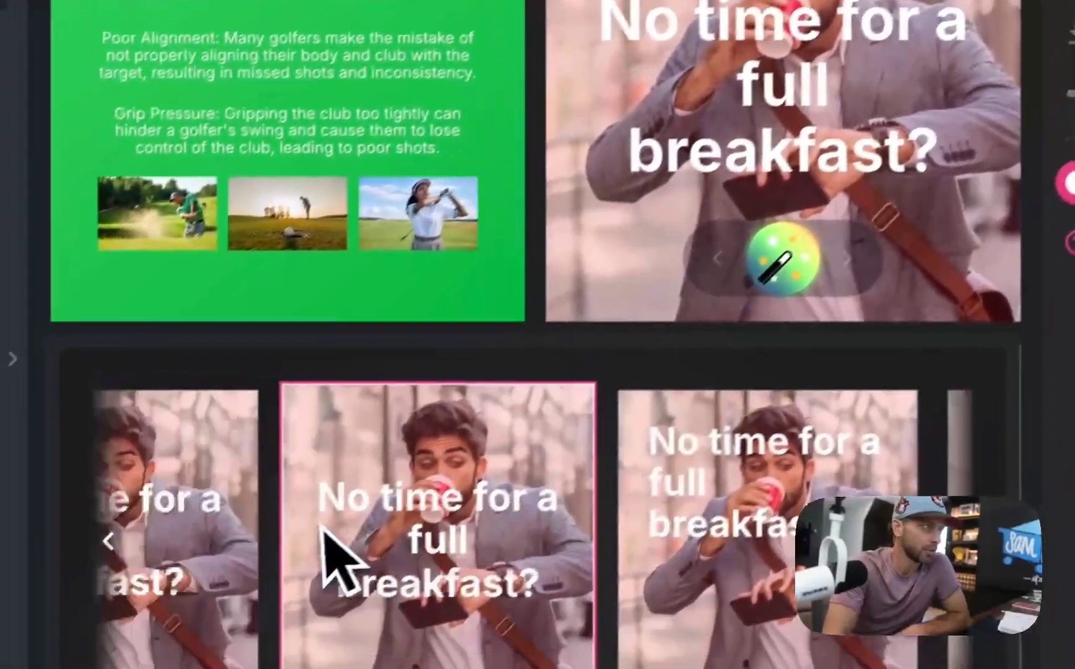
pyautogui.hscroll(5, 366, 496)
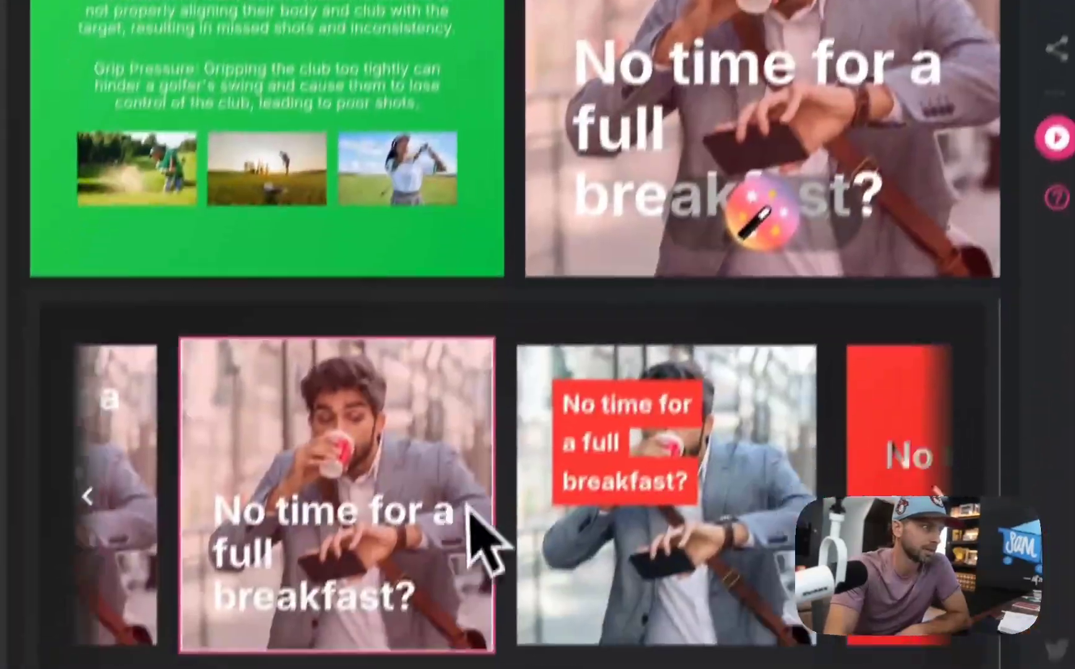
pyautogui.hscroll(5, 520, 520)
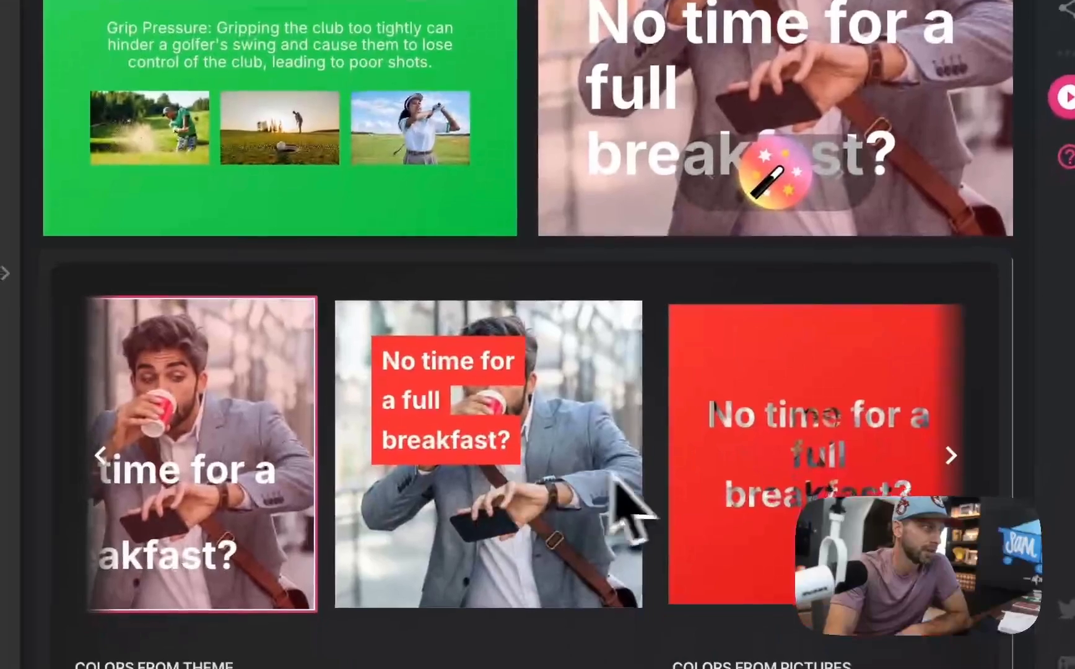
pyautogui.moveTo(624, 478); pyautogui.dragTo(493, 468)
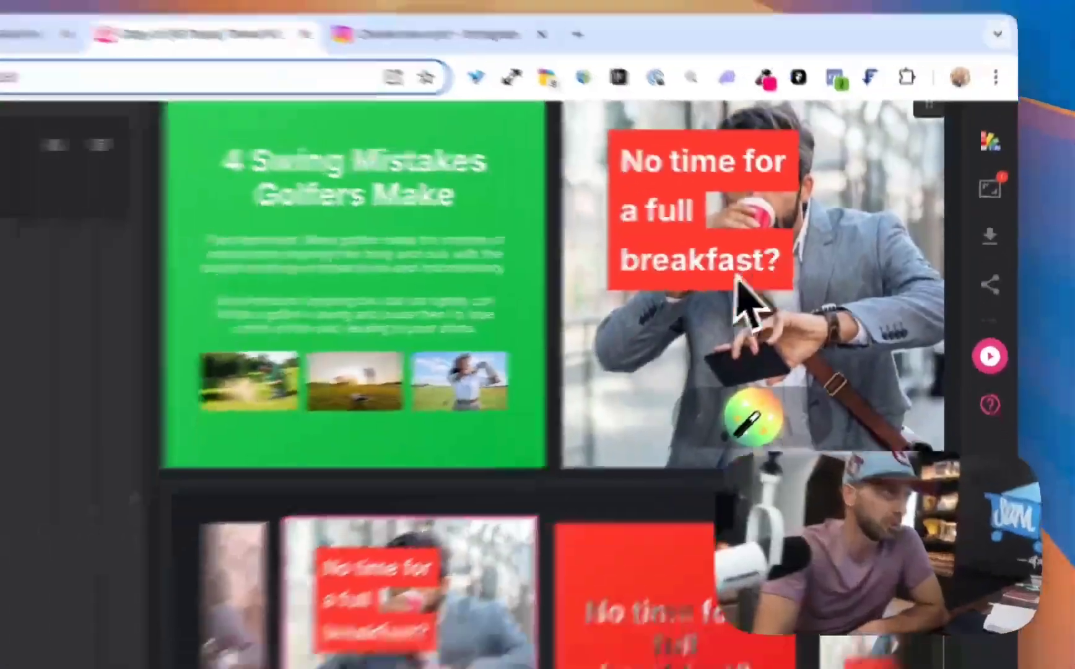
pyautogui.moveTo(619, 613); pyautogui.dragTo(372, 662)
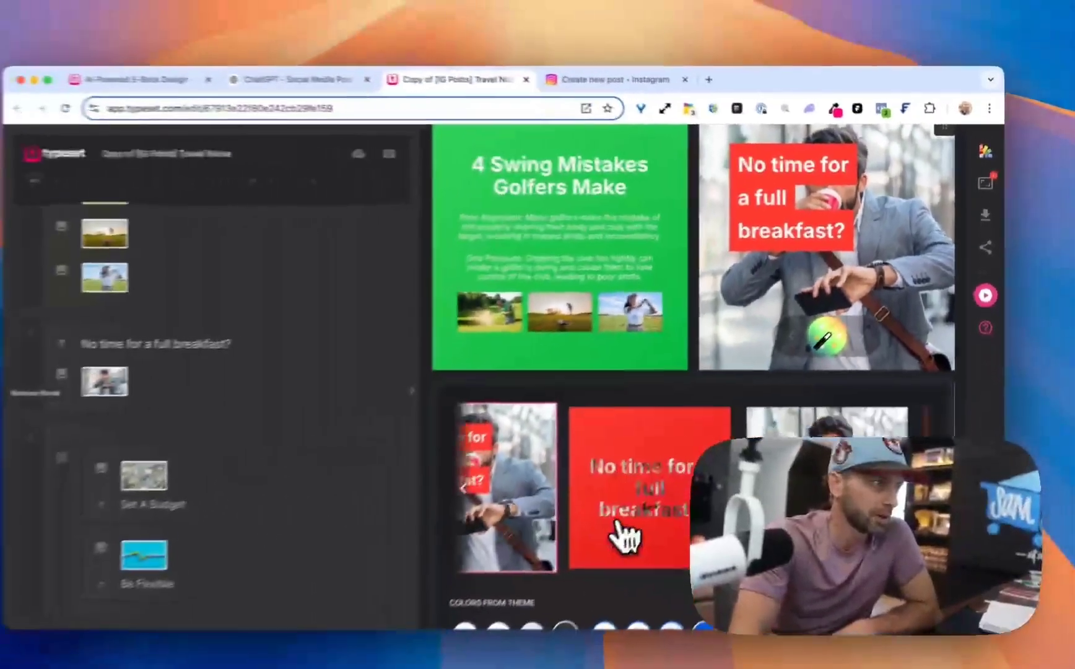
# Apply the layout with the title in a red banner across the lower part of the photo, and browse the remaining variations
pyautogui.hscroll(5, 657, 492)
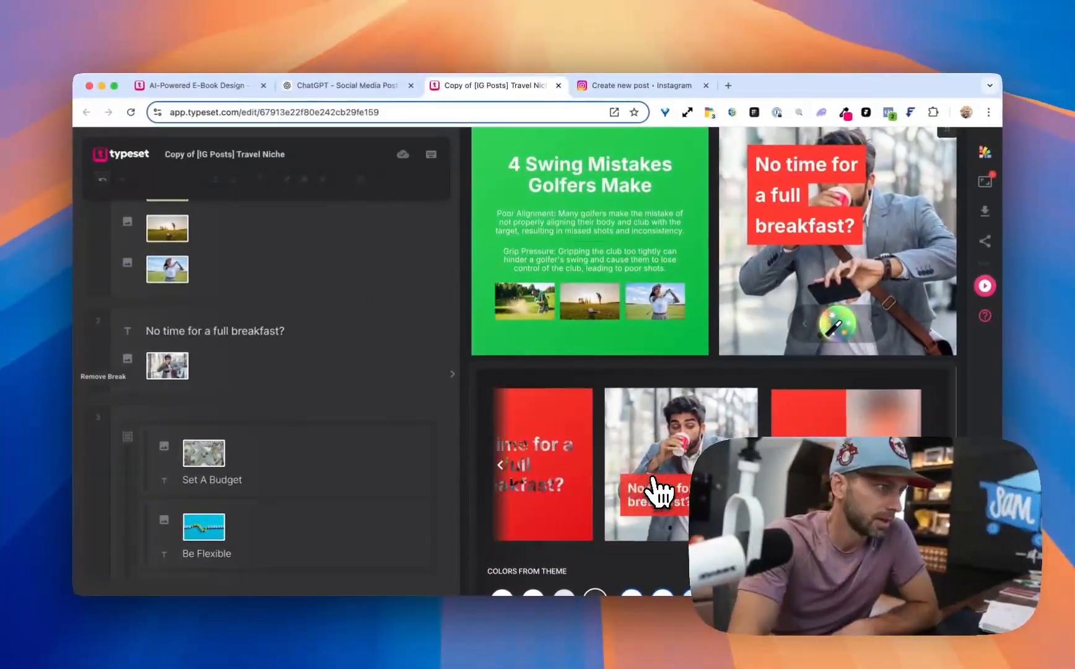
pyautogui.hscroll(10, 569, 344)
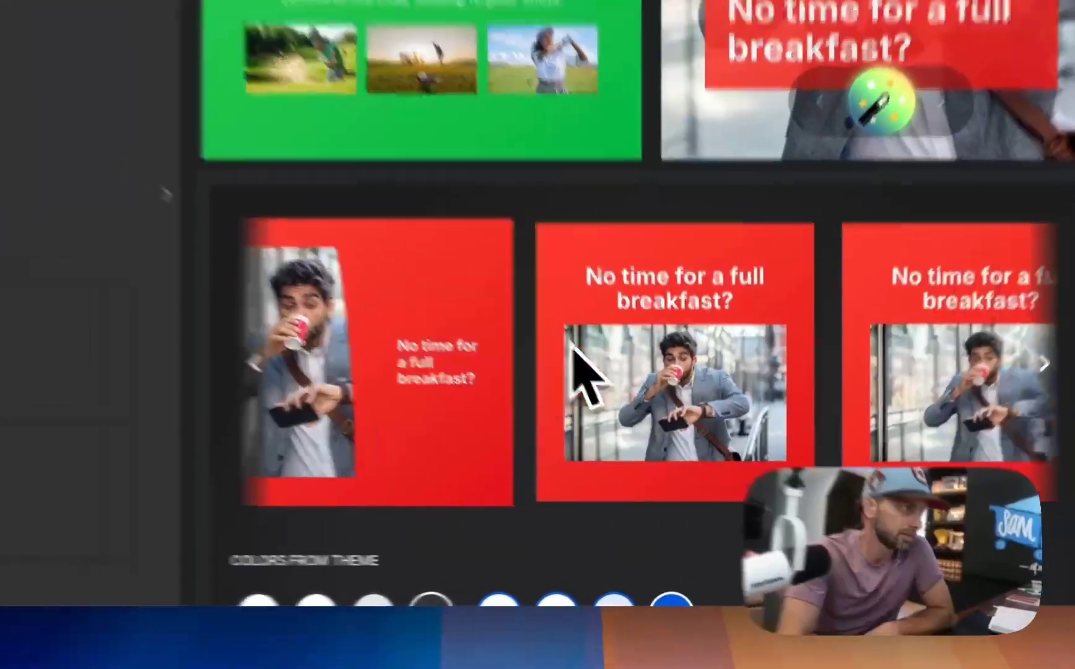
pyautogui.hscroll(8, 574, 348)
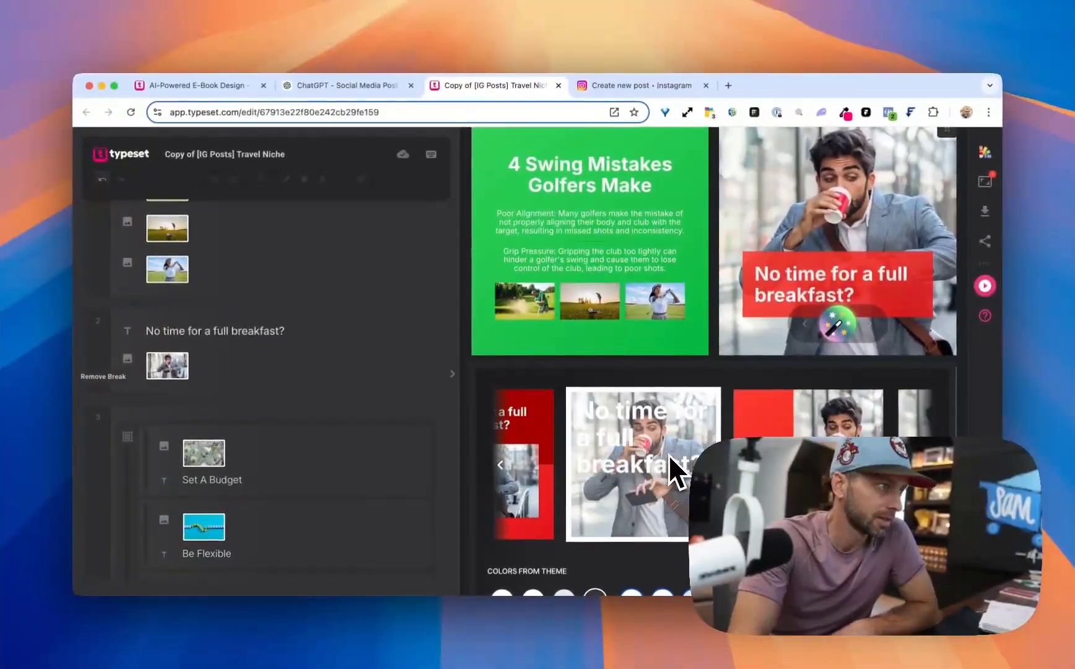
pyautogui.hscroll(3, 669, 454)
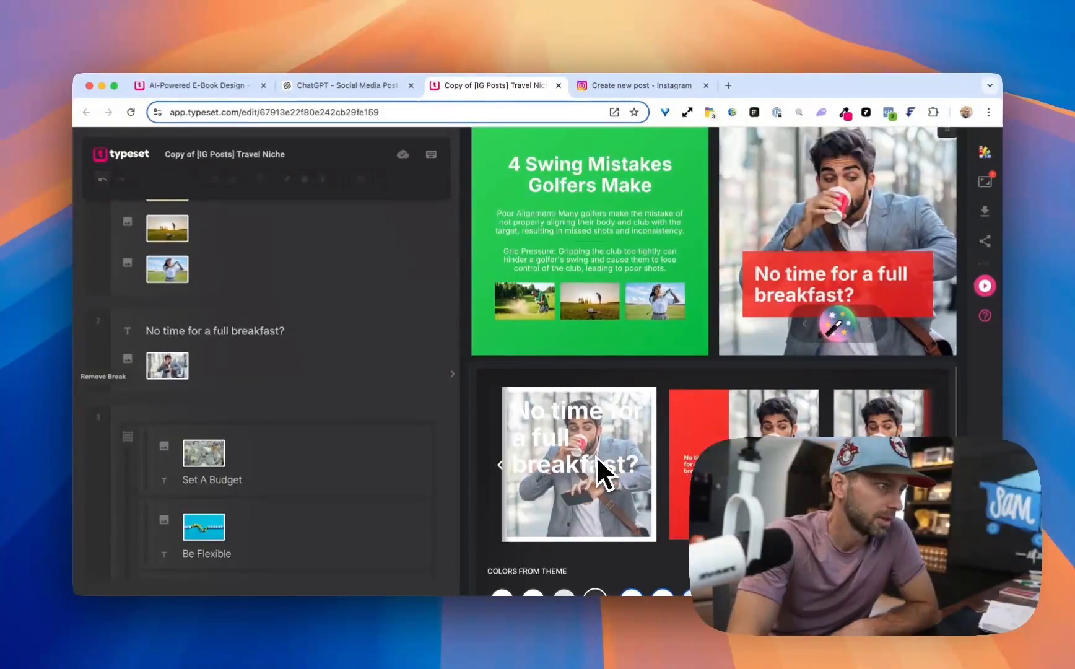
pyautogui.hscroll(5, 594, 456)
pyautogui.hscroll(8, 595, 456)
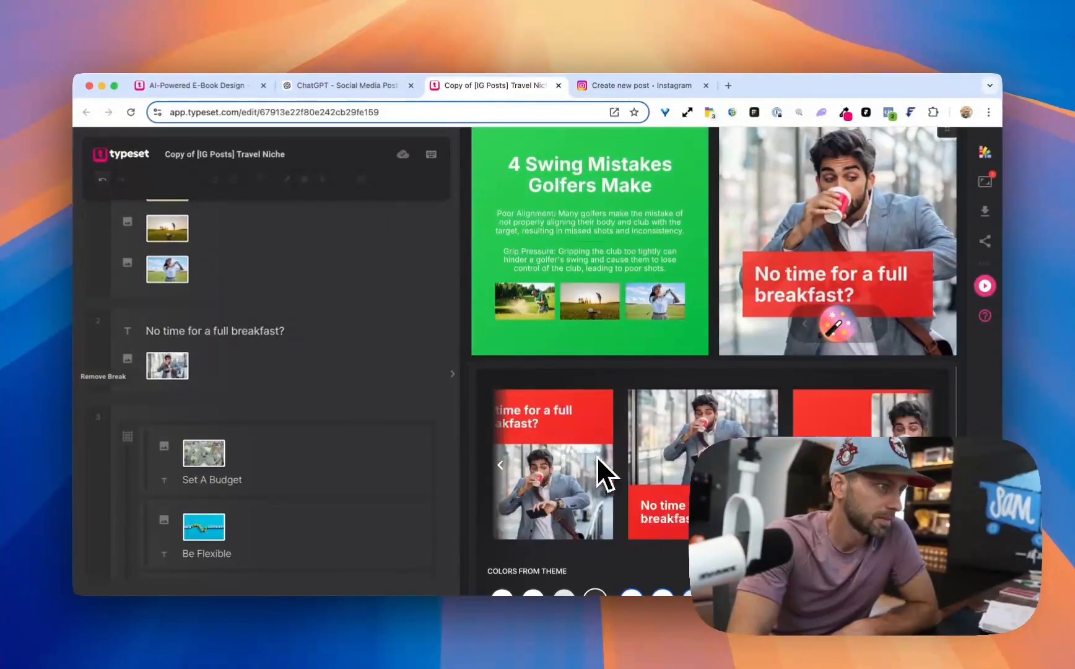
pyautogui.hscroll(6, 596, 455)
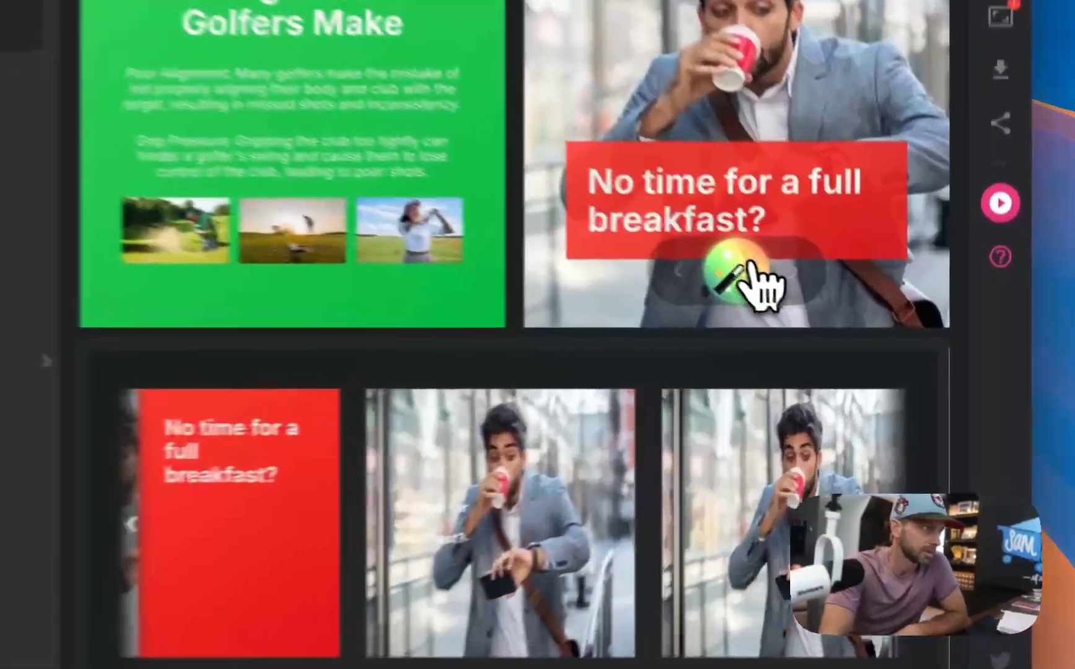
# Try the light green, white, solid green, yellow and blue theme colours on the breakfast slide's title banner
pyautogui.click(841, 321)
pyautogui.click(715, 251)
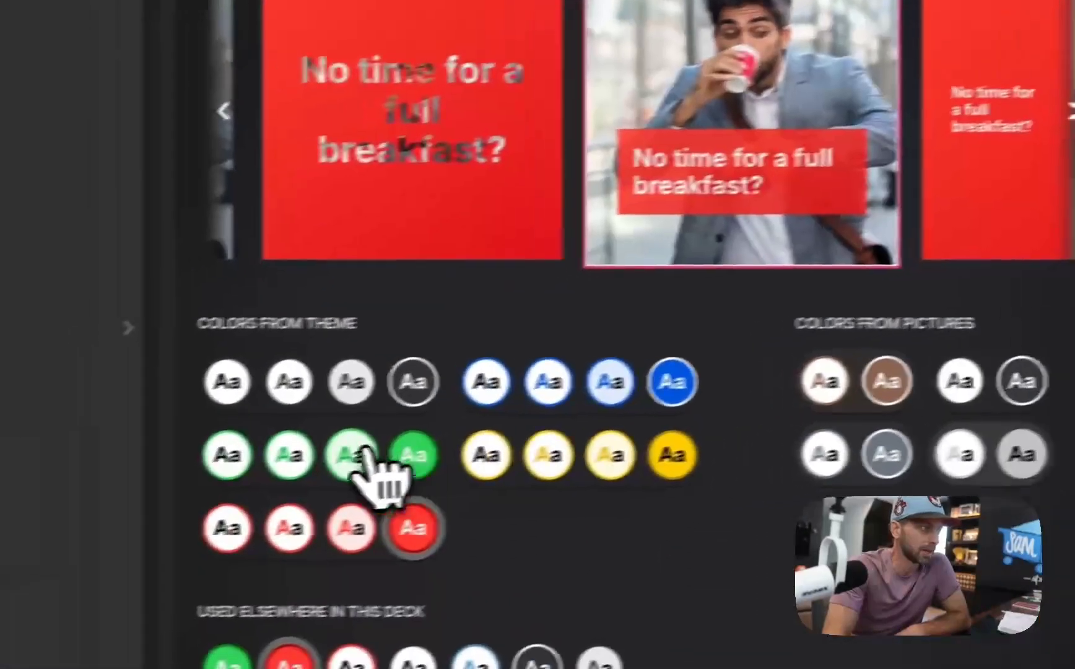
pyautogui.click(163, 483)
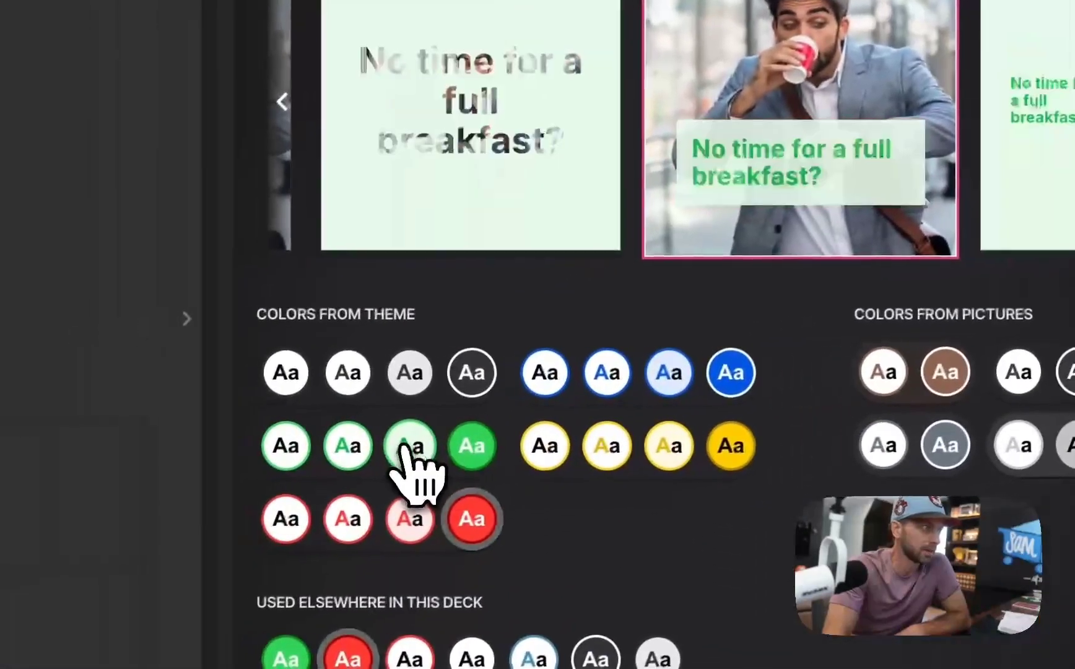
pyautogui.click(357, 444)
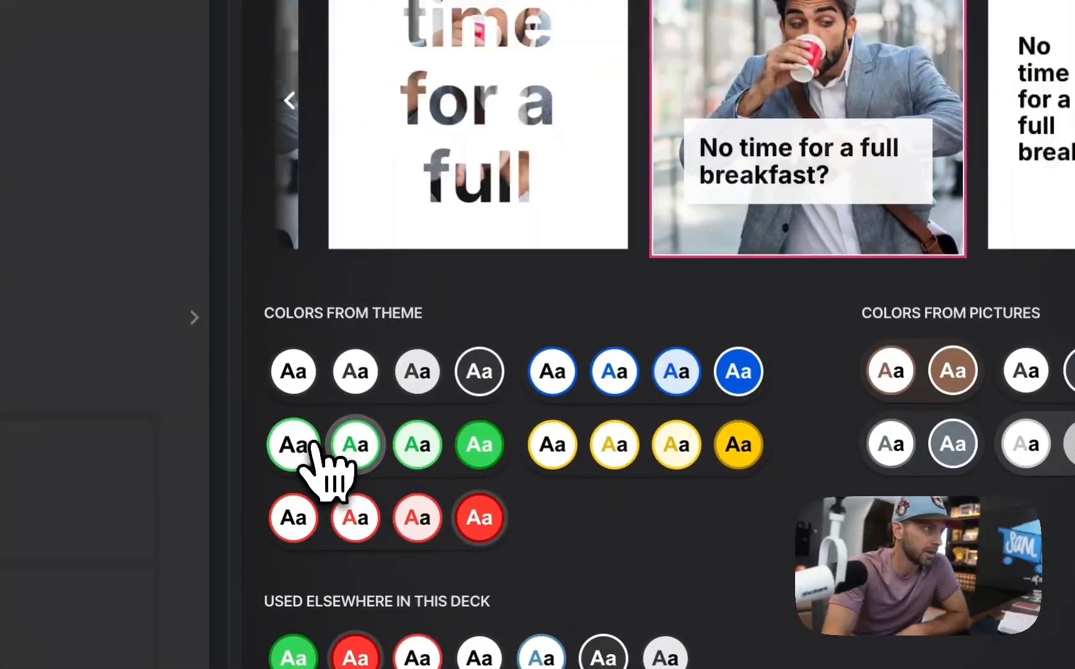
pyautogui.click(399, 443)
pyautogui.click(477, 442)
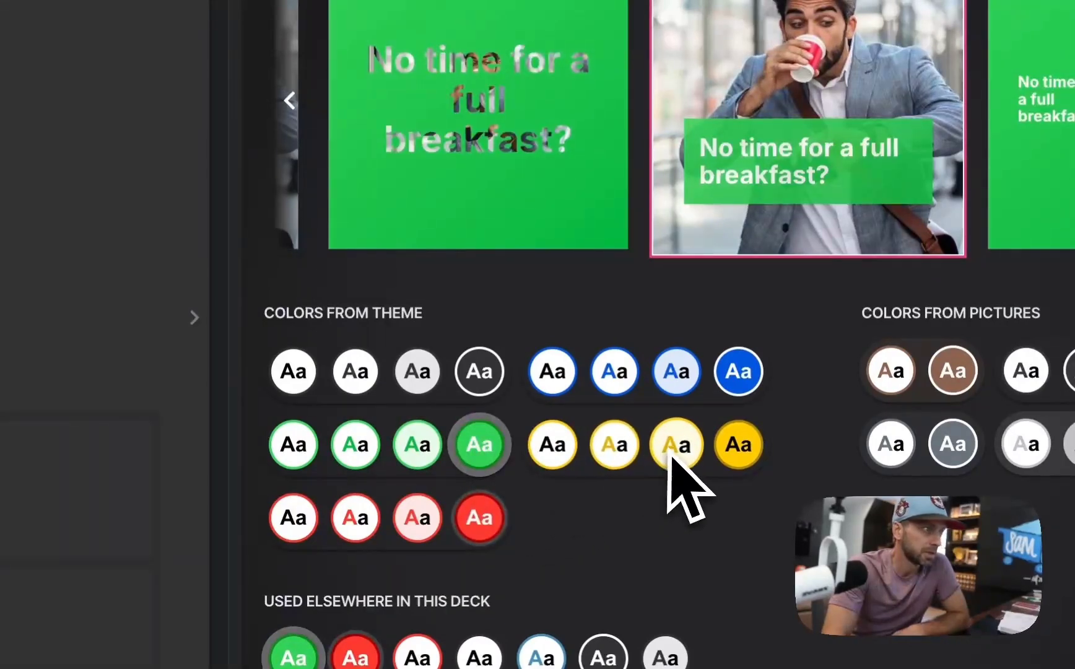
pyautogui.click(739, 445)
pyautogui.click(740, 375)
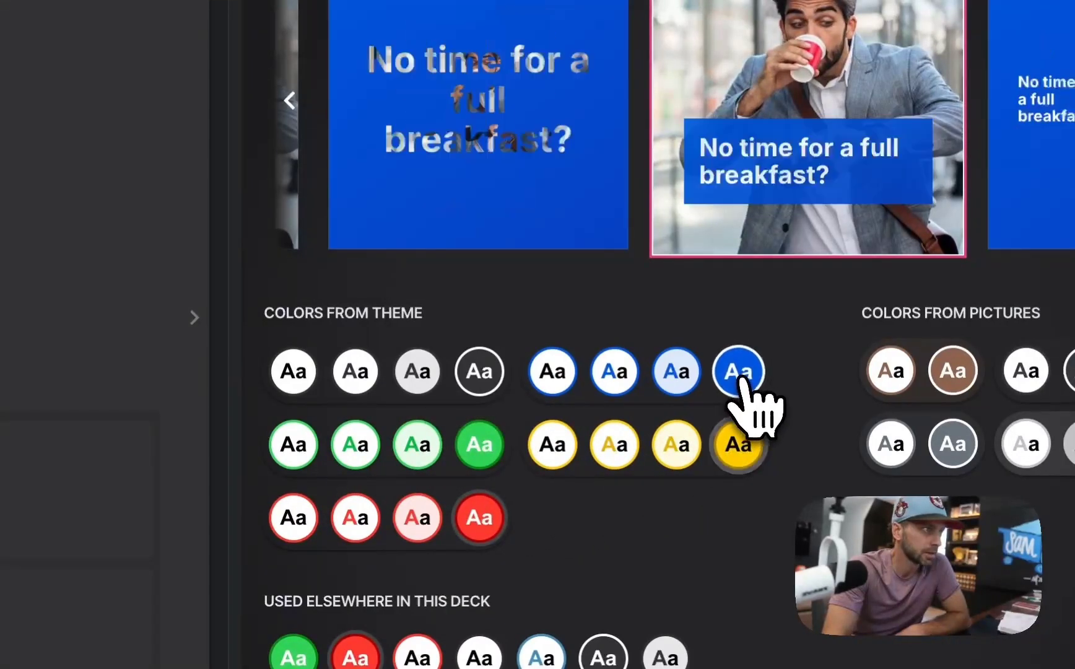
# Apply the solid green theme colour with white text to the title banner and close the design variations
pyautogui.click(473, 452)
pyautogui.scroll(4, 619, 322)
pyautogui.click(767, 343)
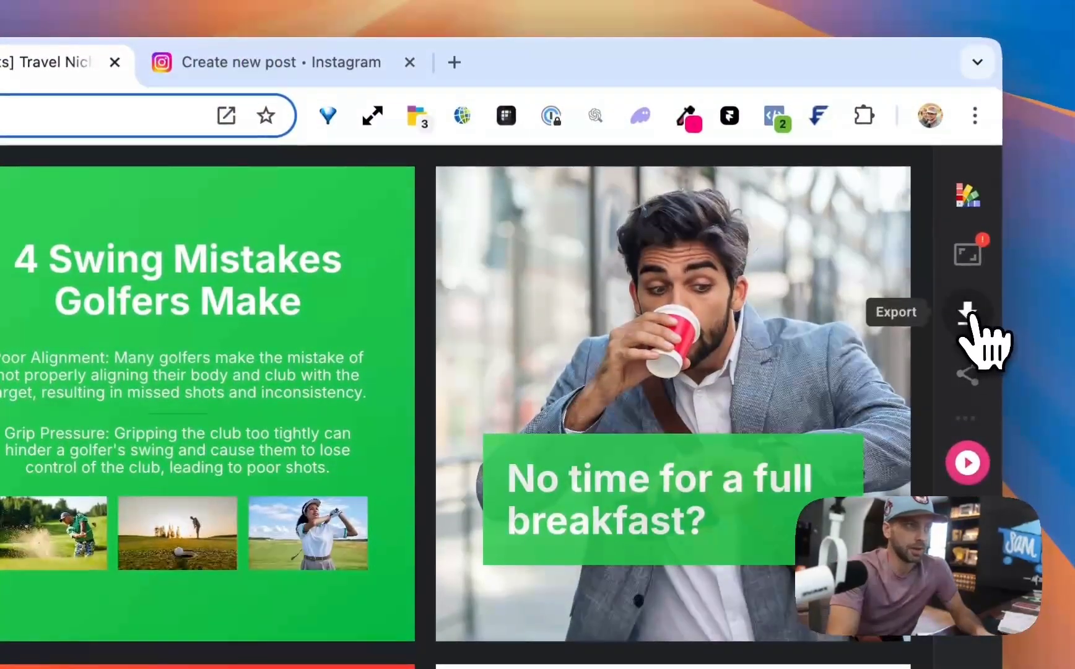
# Open the export options and select only the "No time for a full breakfast?" slide for export
pyautogui.click(967, 313)
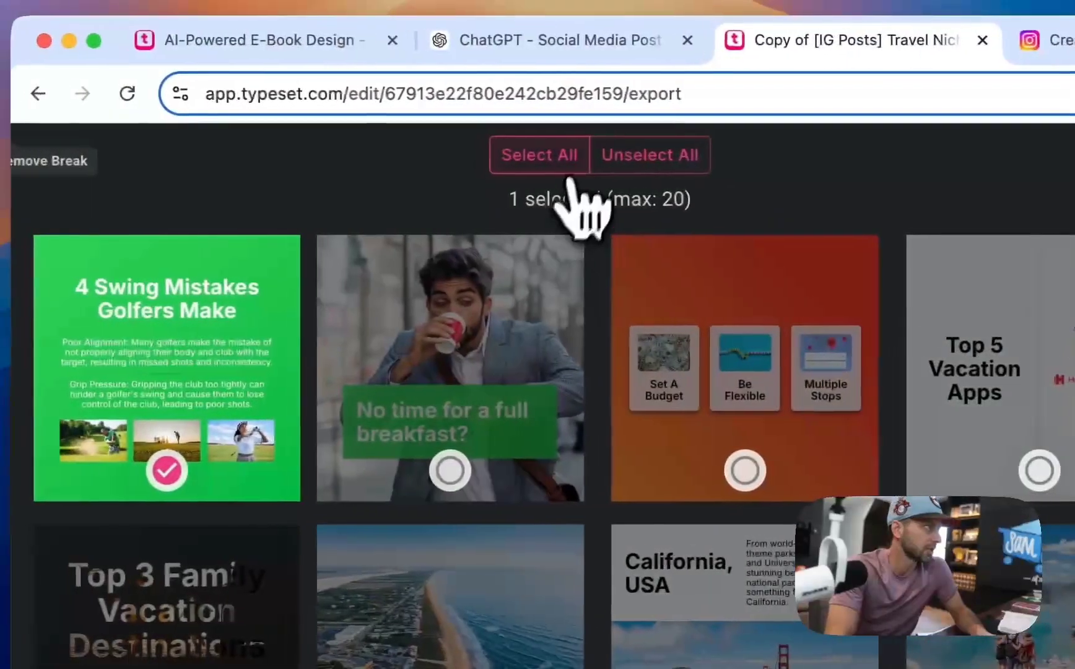
pyautogui.click(638, 158)
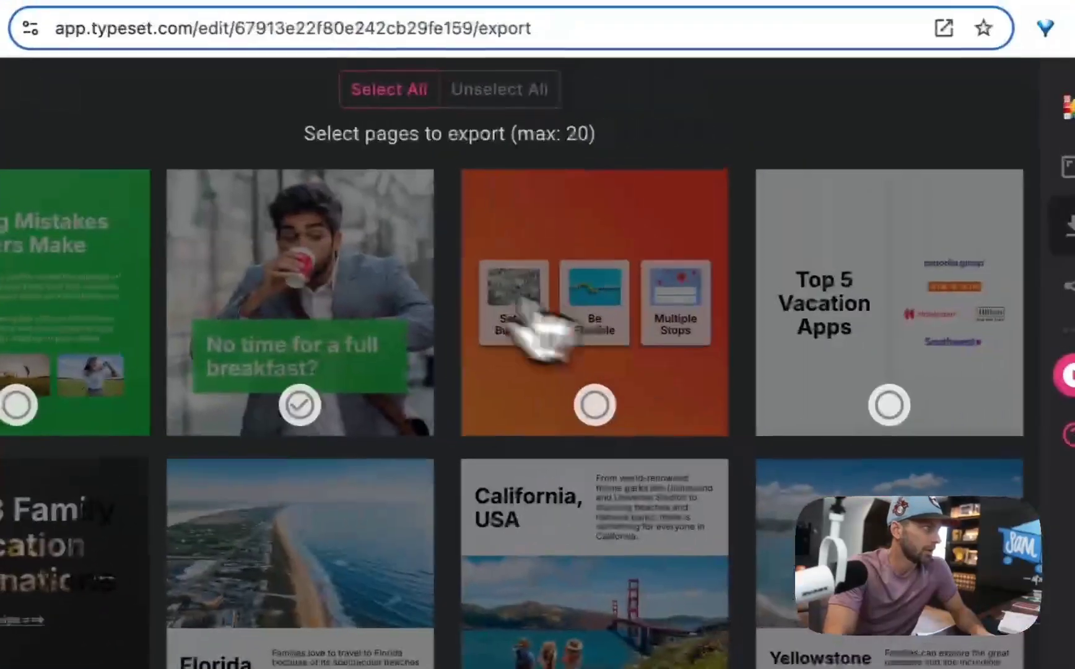
pyautogui.click(486, 371)
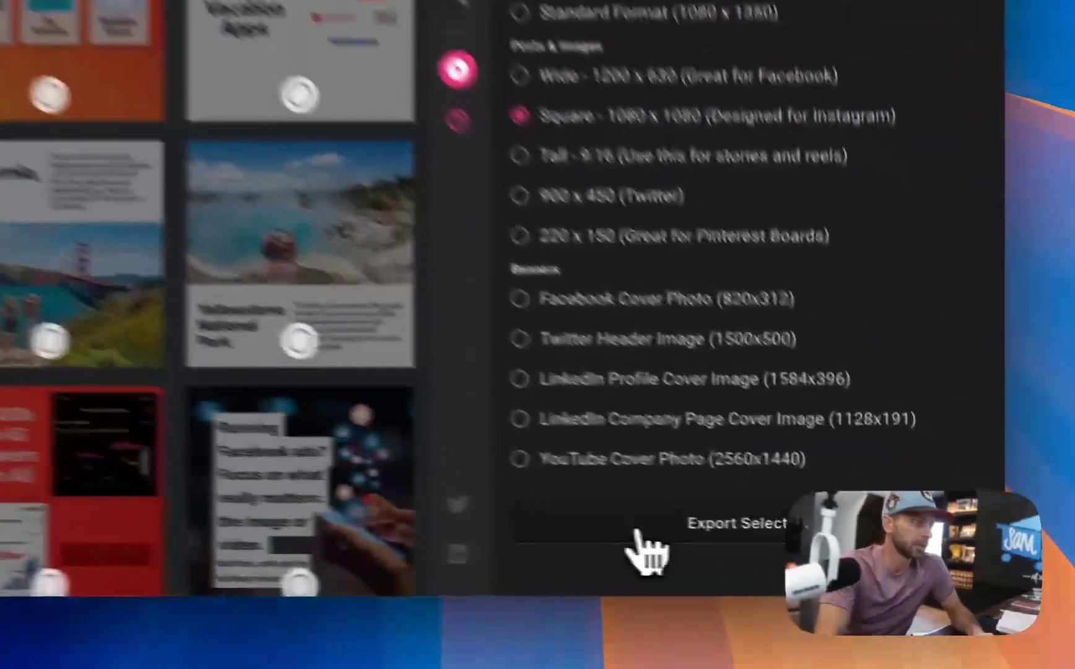
# Export the selected breakfast slide as a square 1080 x 1080 JPEG image
pyautogui.click(785, 554)
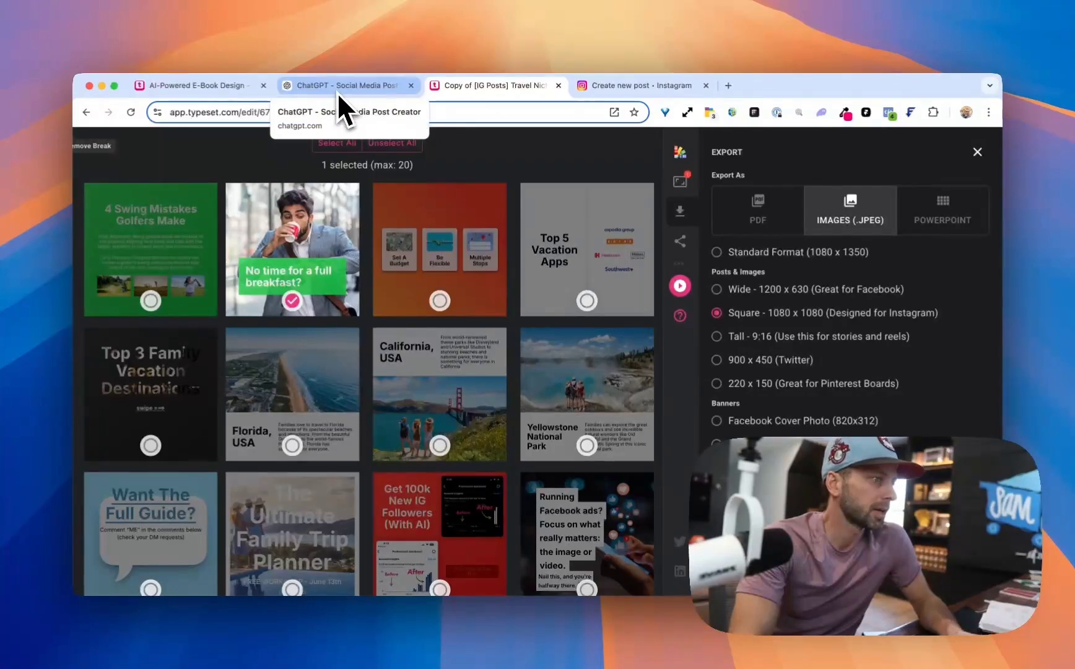
# Switch to ChatGPT and review the breakfast post's 3-panel image idea and its caption
pyautogui.click(337, 92)
pyautogui.scroll(-5, 451, 296)
pyautogui.moveTo(659, 300); pyautogui.dragTo(867, 579)
pyautogui.scroll(2, 426, 246)
pyautogui.click(302, 177)
pyautogui.moveTo(310, 245); pyautogui.dragTo(518, 249)
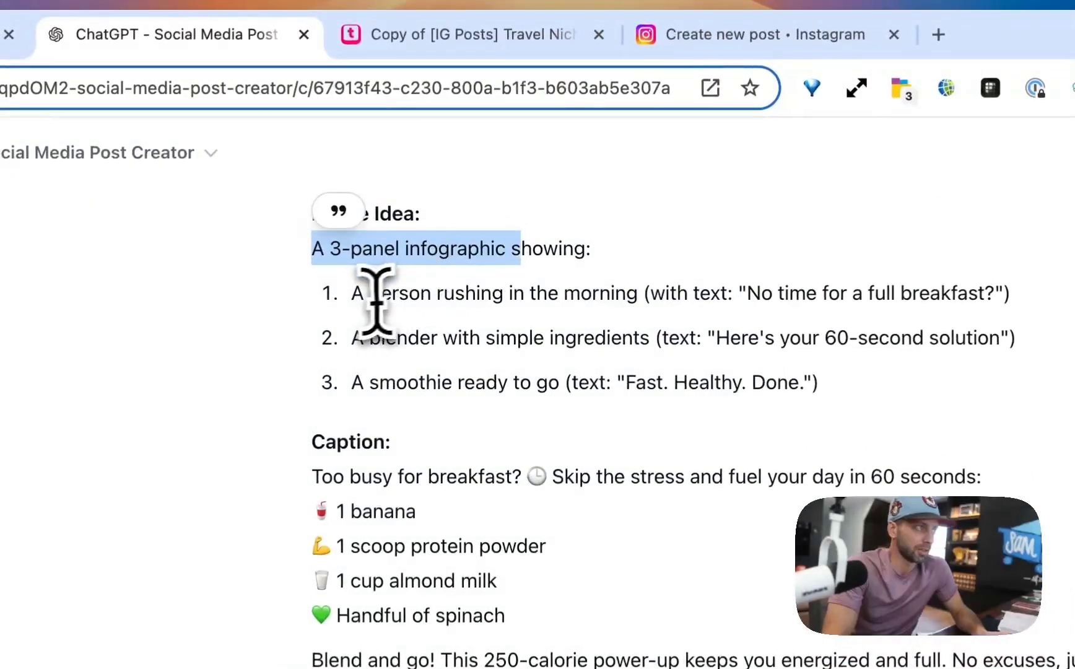
pyautogui.moveTo(373, 300)
pyautogui.mouseDown()
pyautogui.moveTo(848, 399)
pyautogui.moveTo(824, 385)
pyautogui.moveTo(486, 376)
pyautogui.mouseUp()
pyautogui.moveTo(298, 351); pyautogui.dragTo(552, 353)
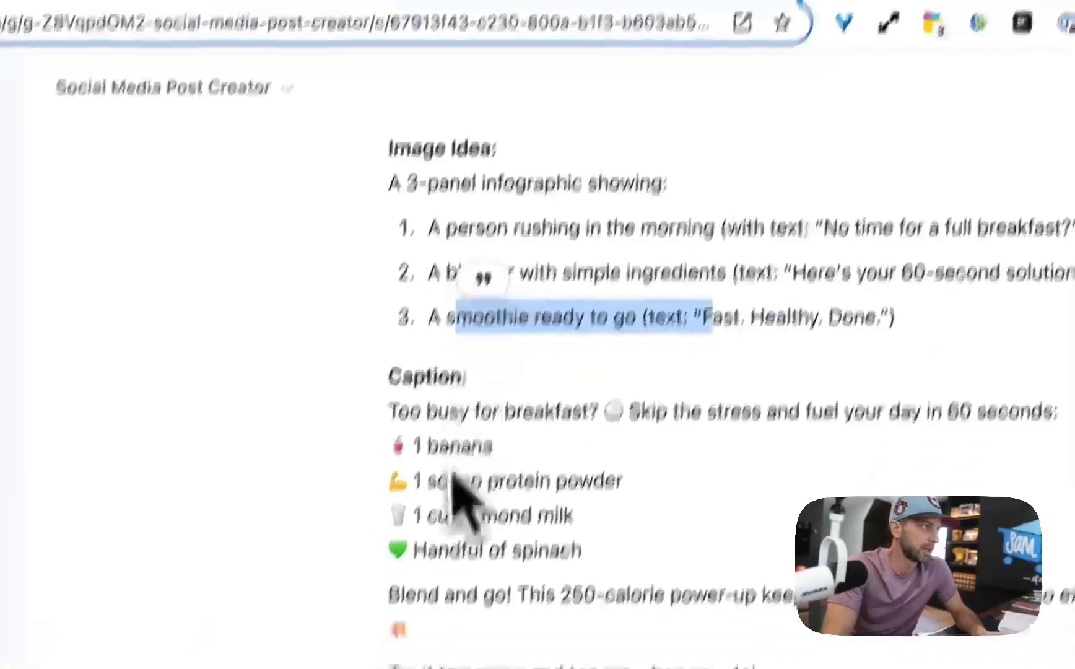
pyautogui.moveTo(433, 412); pyautogui.dragTo(564, 638)
pyautogui.moveTo(476, 228); pyautogui.dragTo(746, 229)
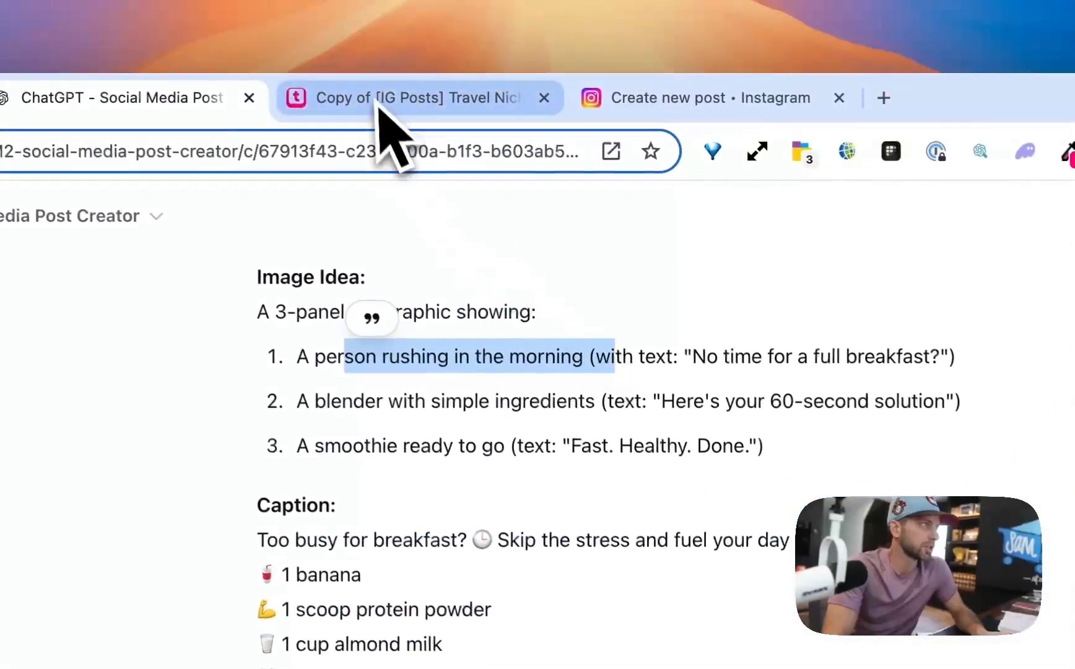
# Return to the Typeset export and view the downloaded square JPEG in a new browser tab
pyautogui.click(383, 107)
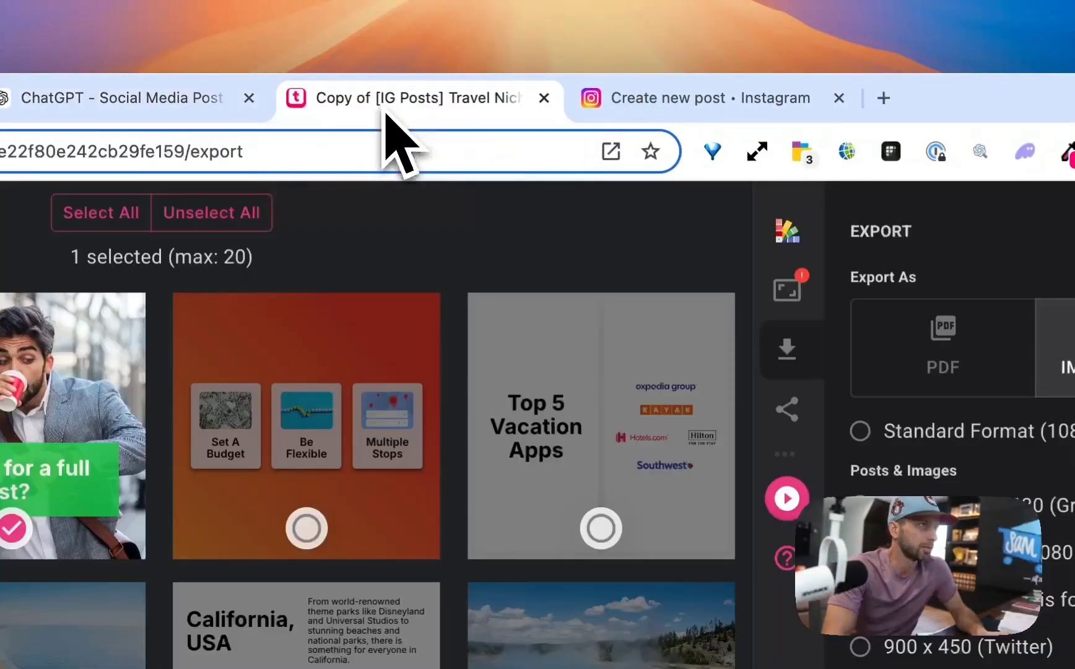
pyautogui.click(884, 163)
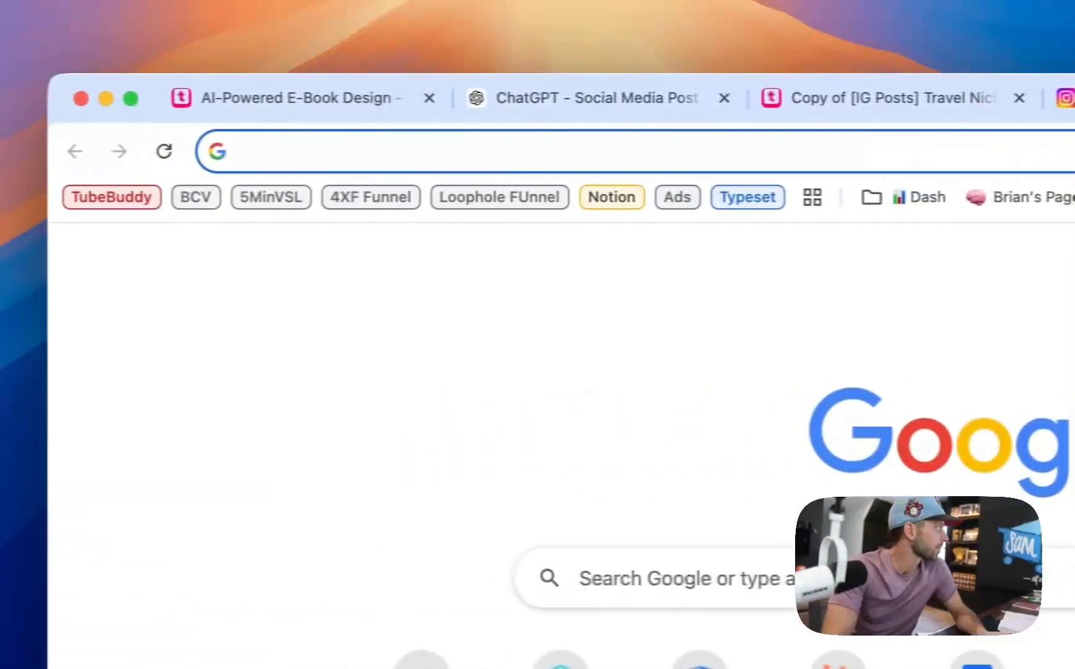
pyautogui.moveTo(0, 267); pyautogui.dragTo(518, 403)
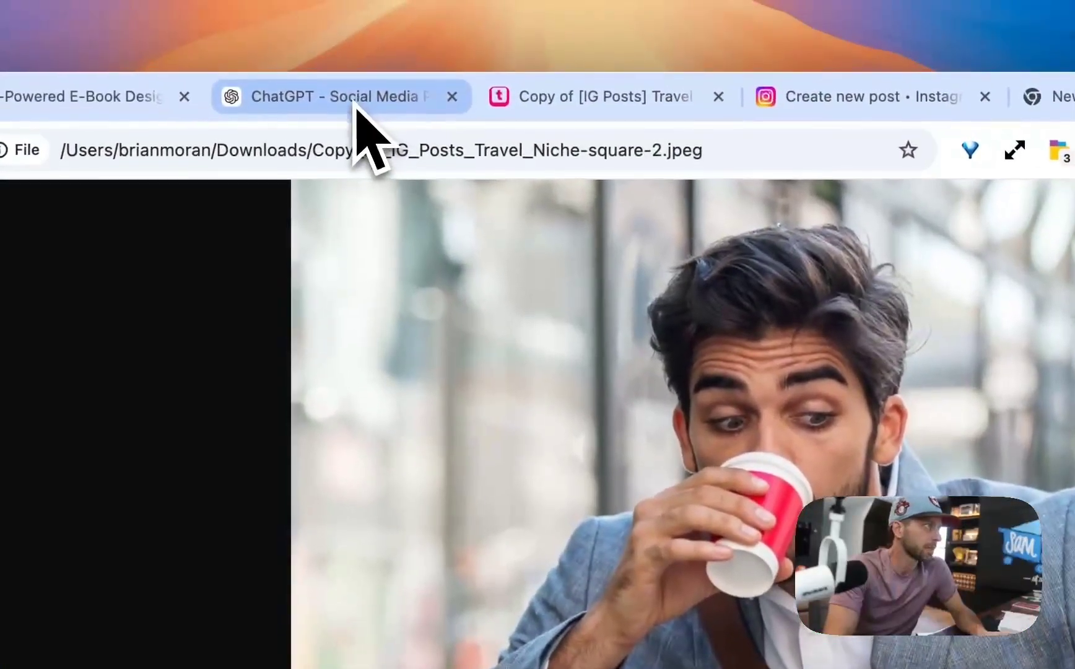
# Upload Copy_of_IG_Posts_Travel_Niche-square-2.jpeg to the new Instagram post and accept its crop
pyautogui.click(827, 99)
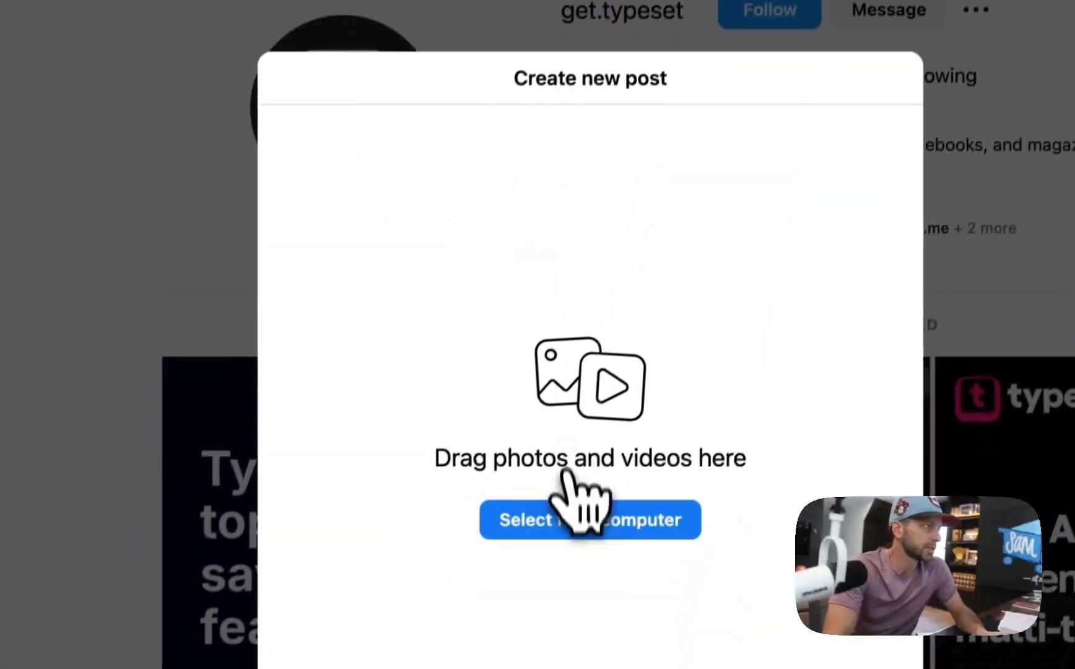
pyautogui.click(566, 509)
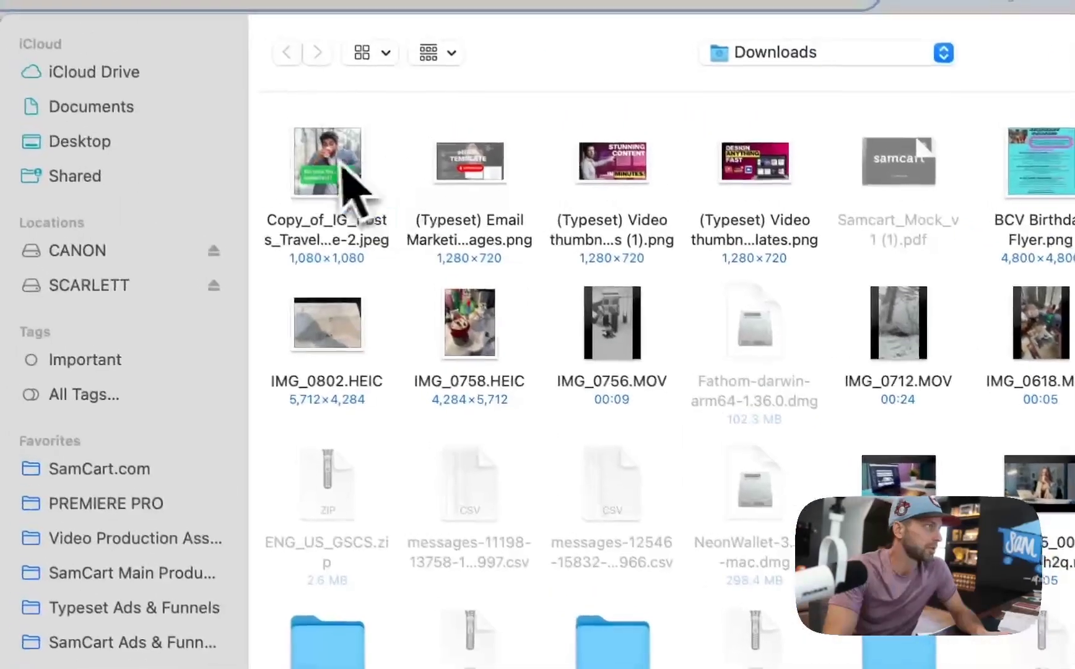
pyautogui.doubleClick(283, 115)
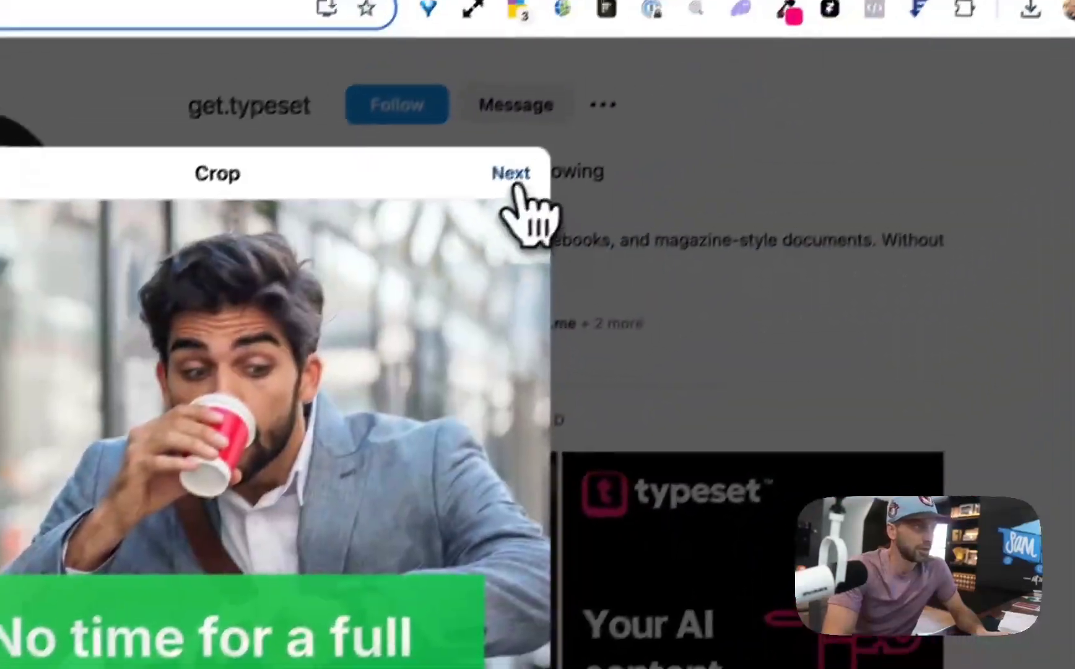
pyautogui.click(1003, 160)
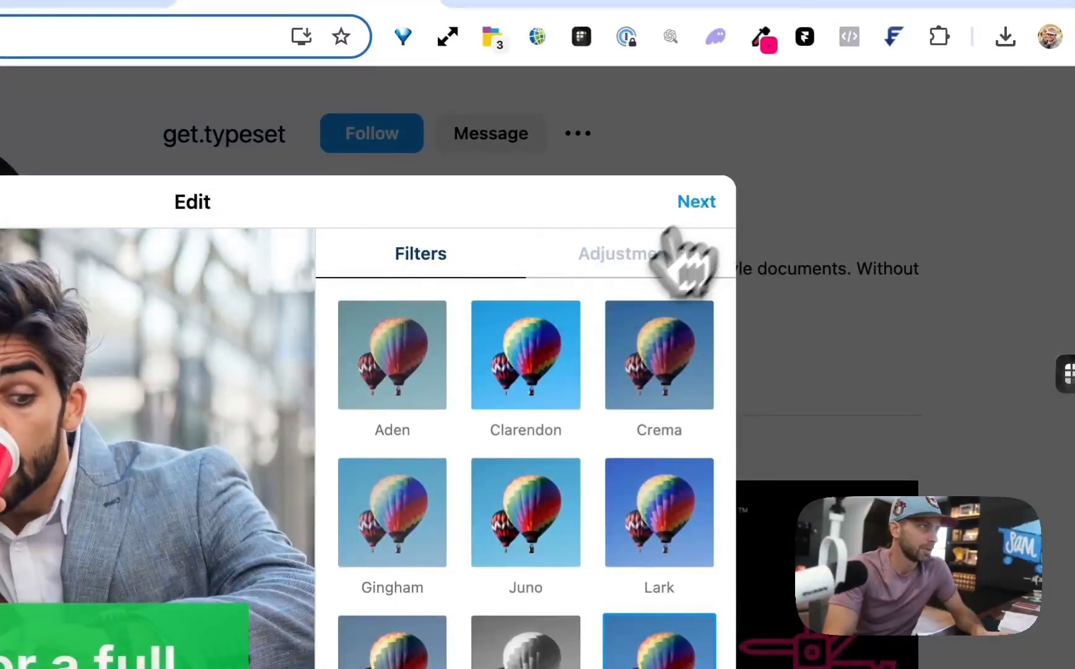
# Apply a photo filter to the Instagram image and paste the "Too busy for breakfast?" caption into the post
pyautogui.click(440, 368)
pyautogui.click(542, 498)
pyautogui.click(394, 375)
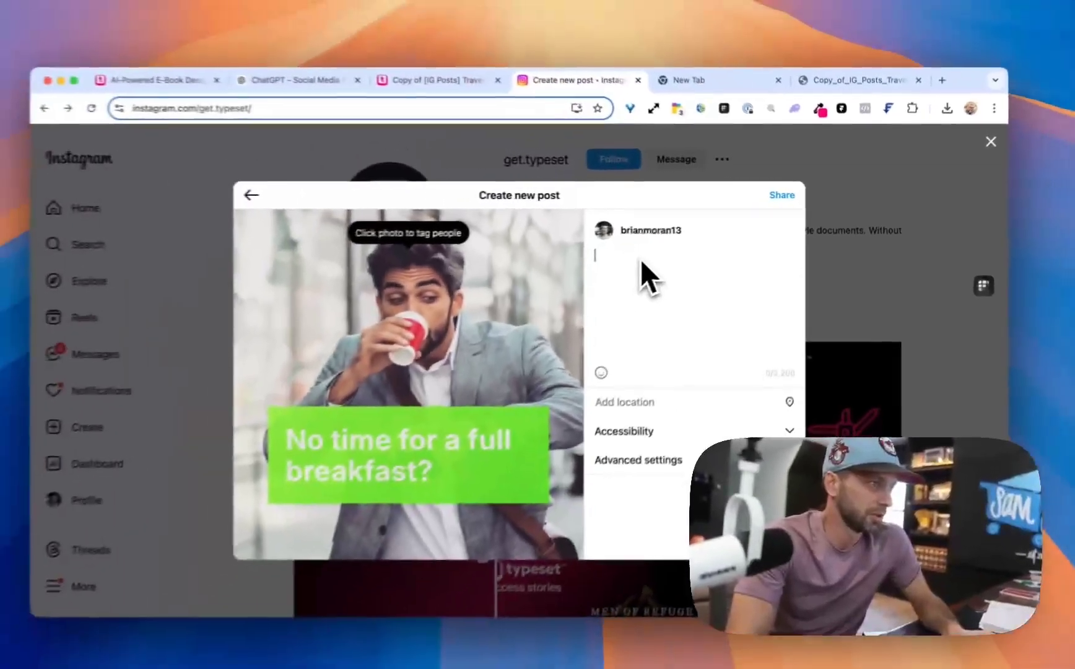
pyautogui.press('super+v')
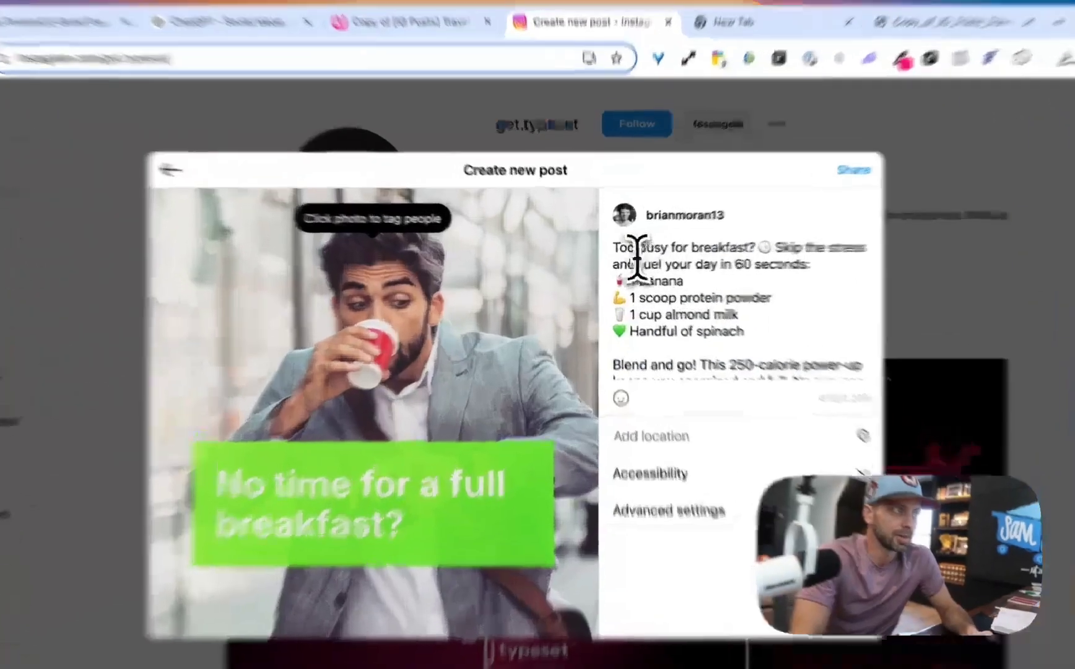
# Read through the pasted Instagram caption, checking its hook, ingredients, hashtags and call to action against the image
pyautogui.moveTo(609, 251); pyautogui.dragTo(664, 252)
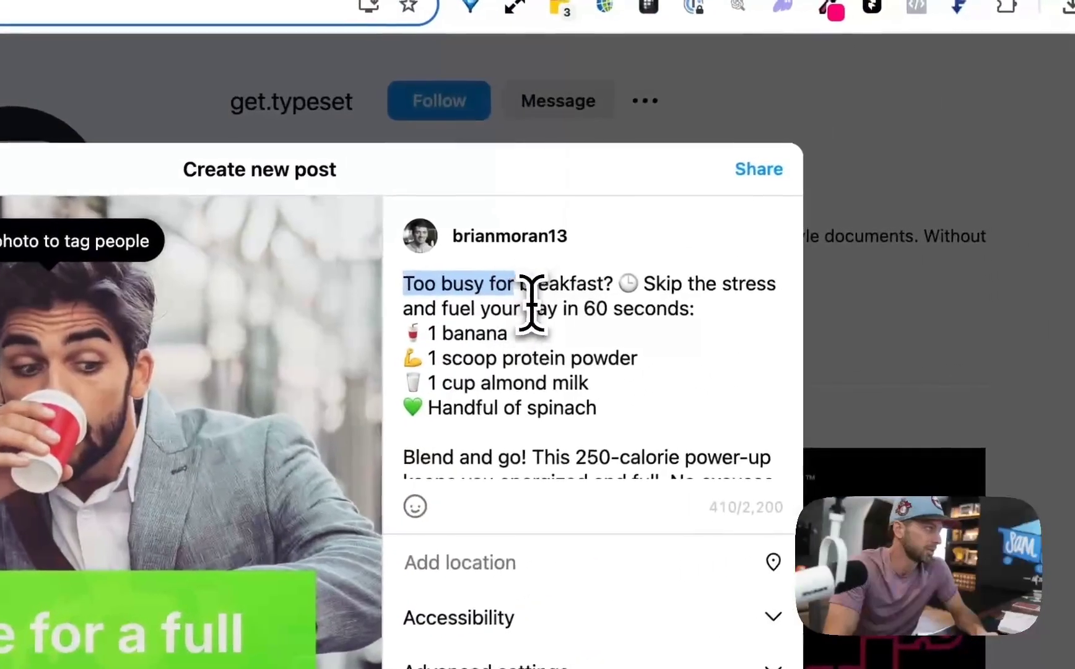
pyautogui.click(521, 297)
pyautogui.moveTo(413, 284); pyautogui.dragTo(577, 283)
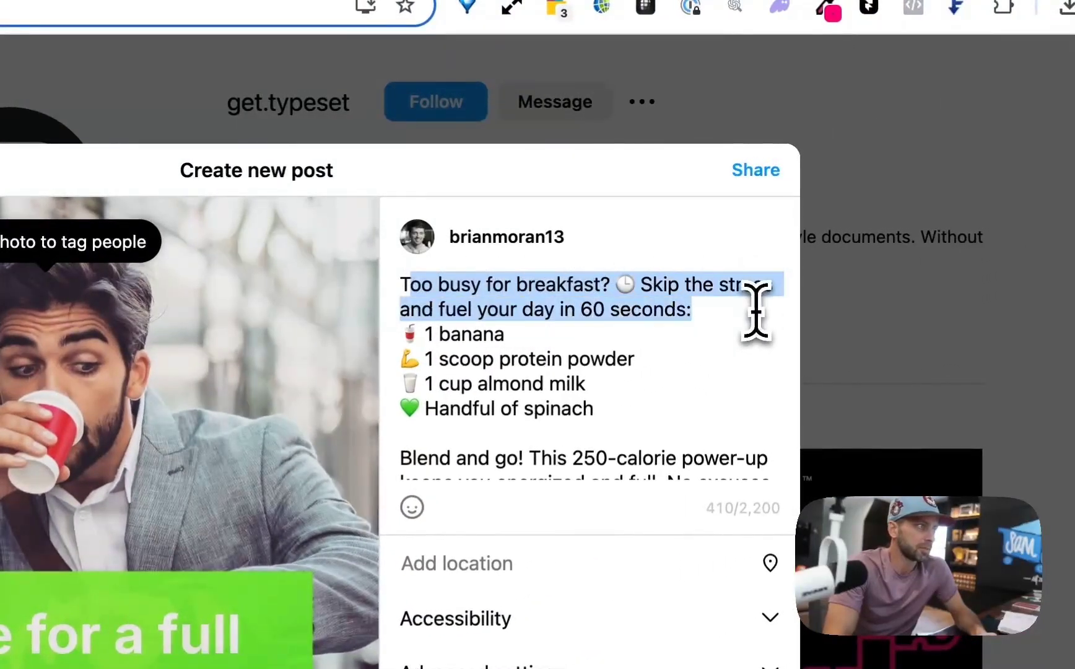
pyautogui.moveTo(717, 319); pyautogui.dragTo(645, 385)
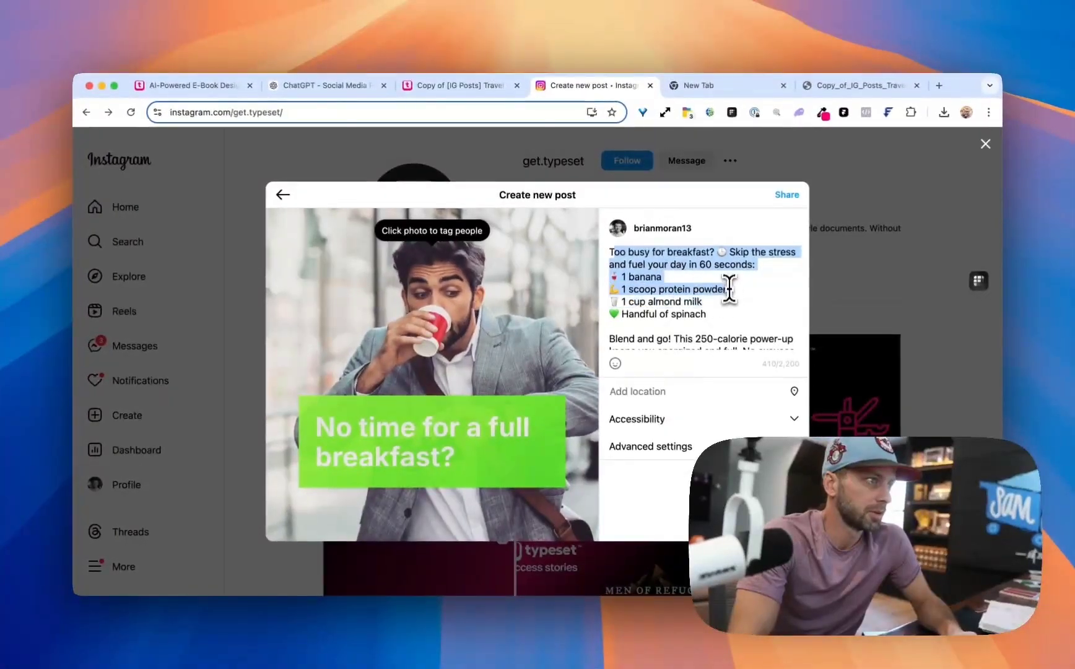
pyautogui.moveTo(729, 289); pyautogui.dragTo(722, 319)
pyautogui.scroll(-3, 715, 309)
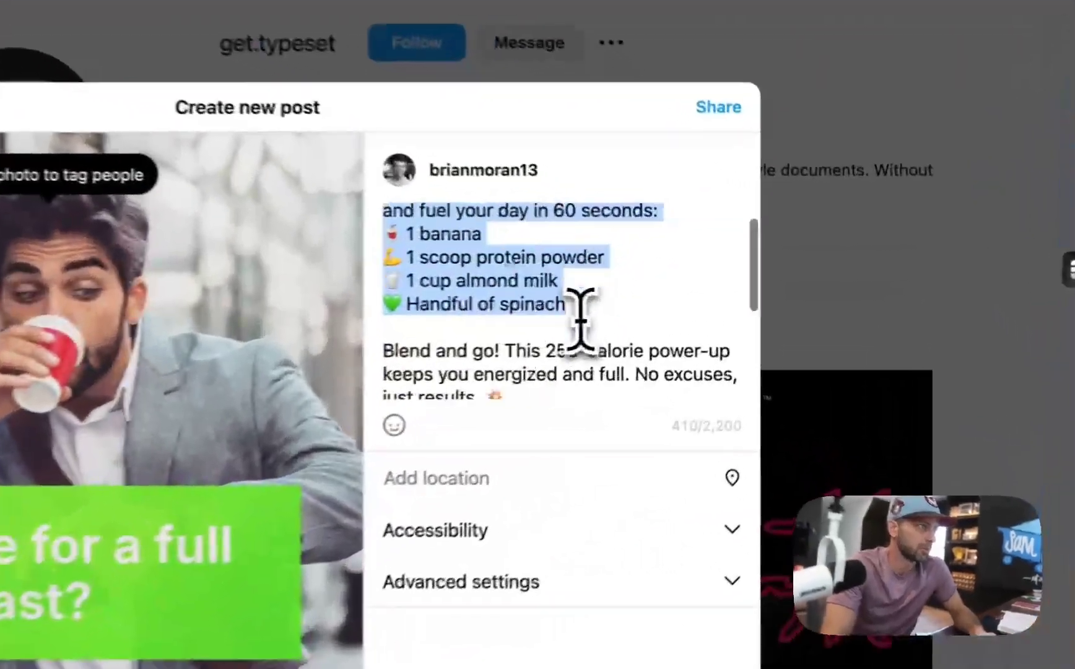
pyautogui.moveTo(610, 285); pyautogui.dragTo(628, 285)
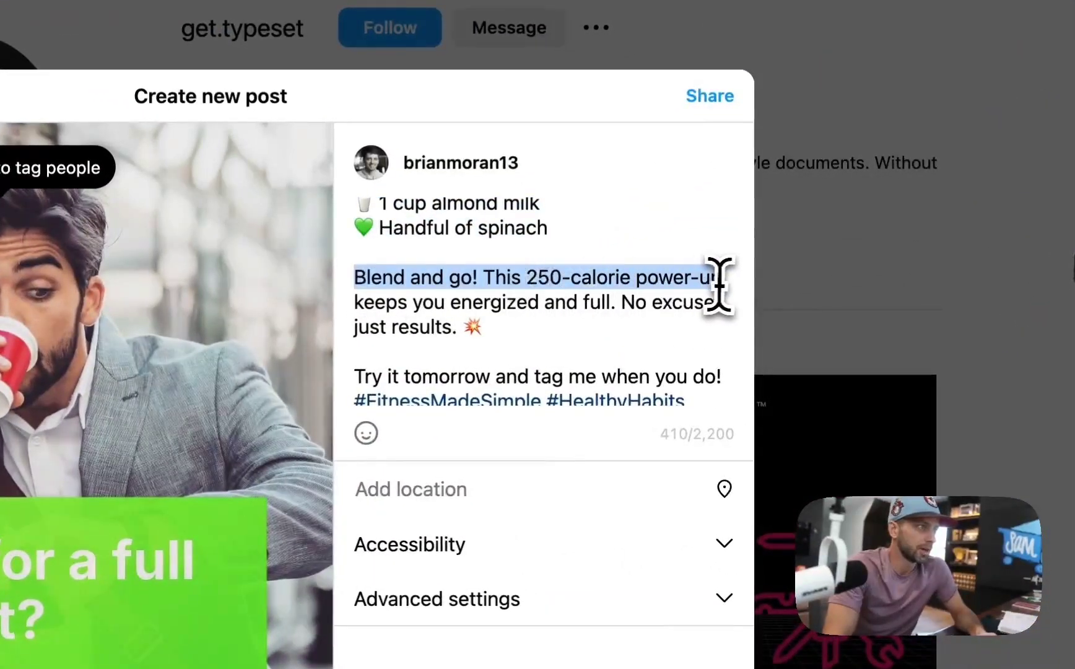
pyautogui.scroll(-2, 669, 315)
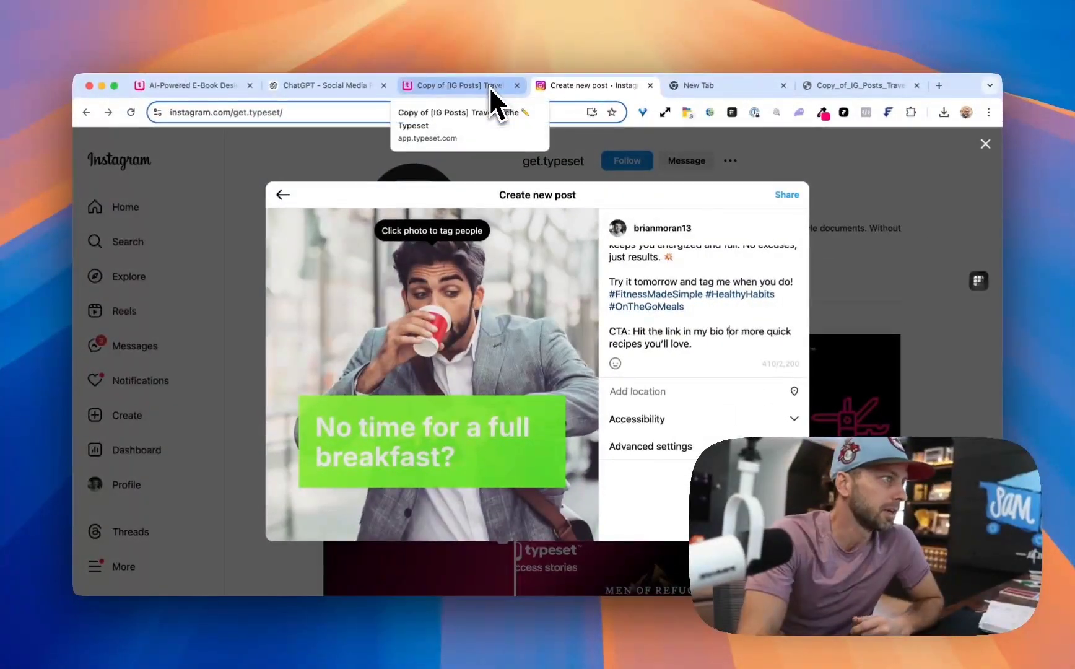
# Switch to ChatGPT and look through the remaining generated post ideas and captions through Post 10
pyautogui.click(346, 86)
pyautogui.moveTo(439, 213); pyautogui.dragTo(537, 368)
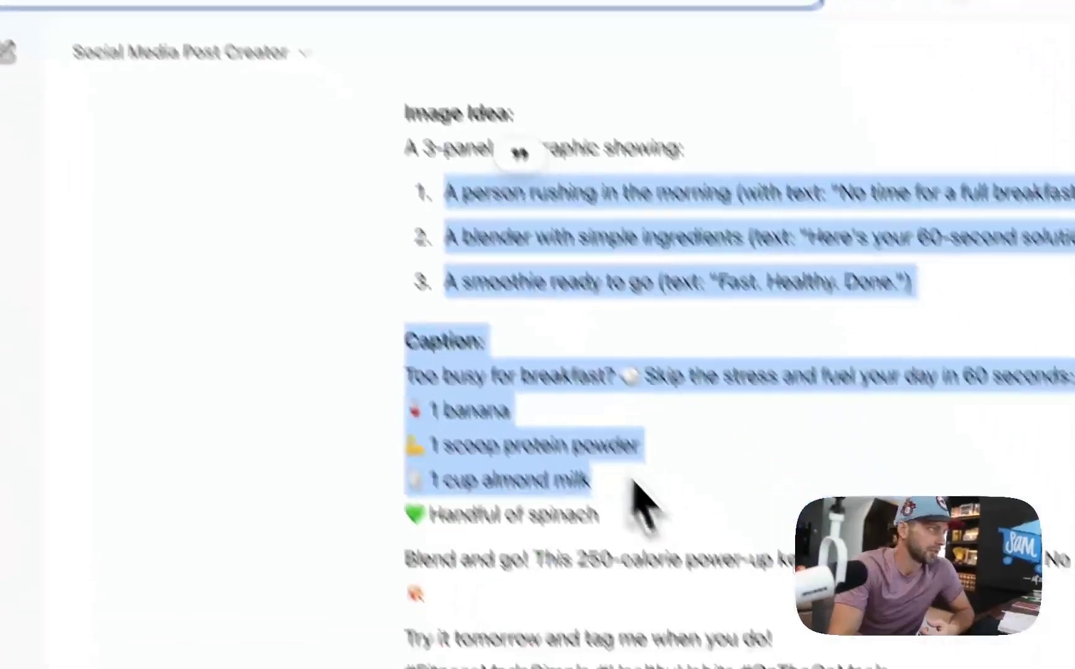
pyautogui.scroll(-20, 637, 489)
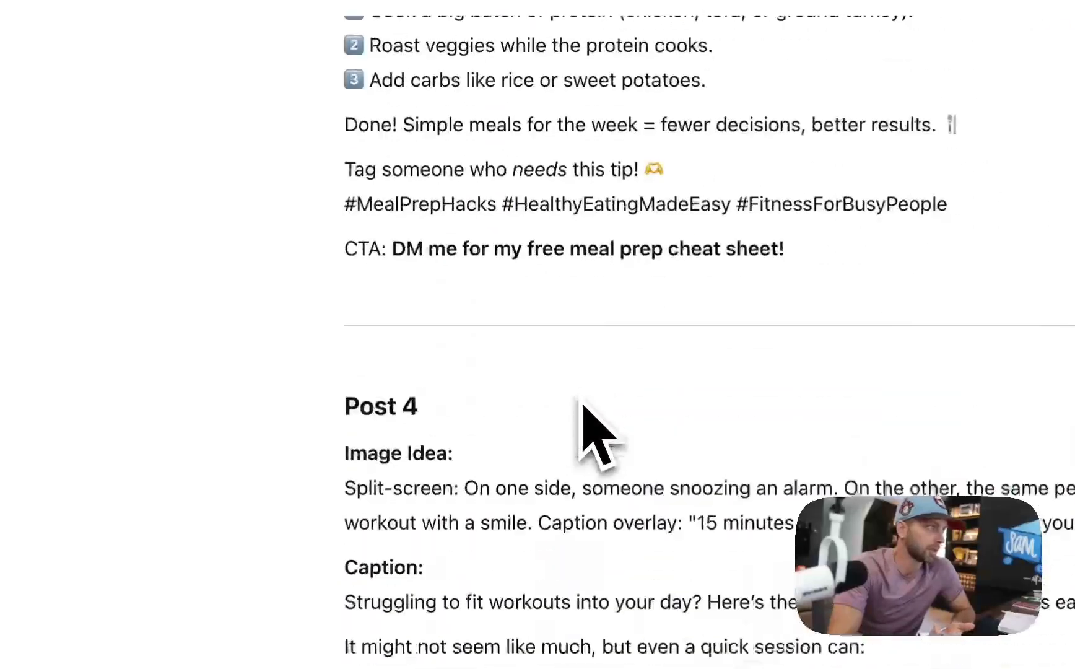
pyautogui.scroll(-20, 582, 402)
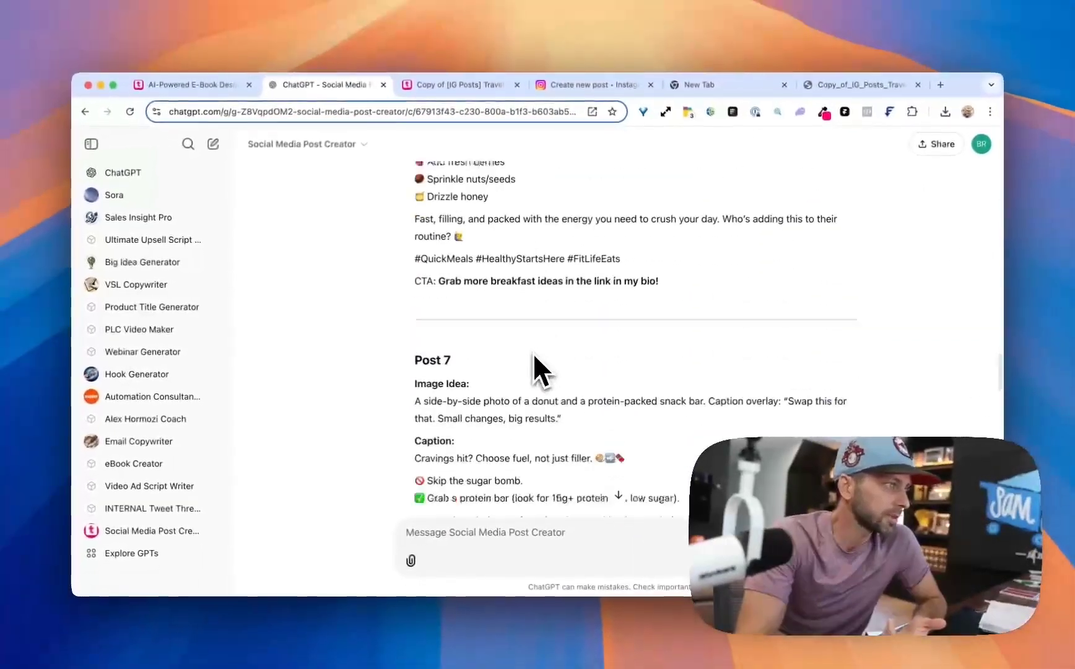
pyautogui.scroll(-20, 534, 353)
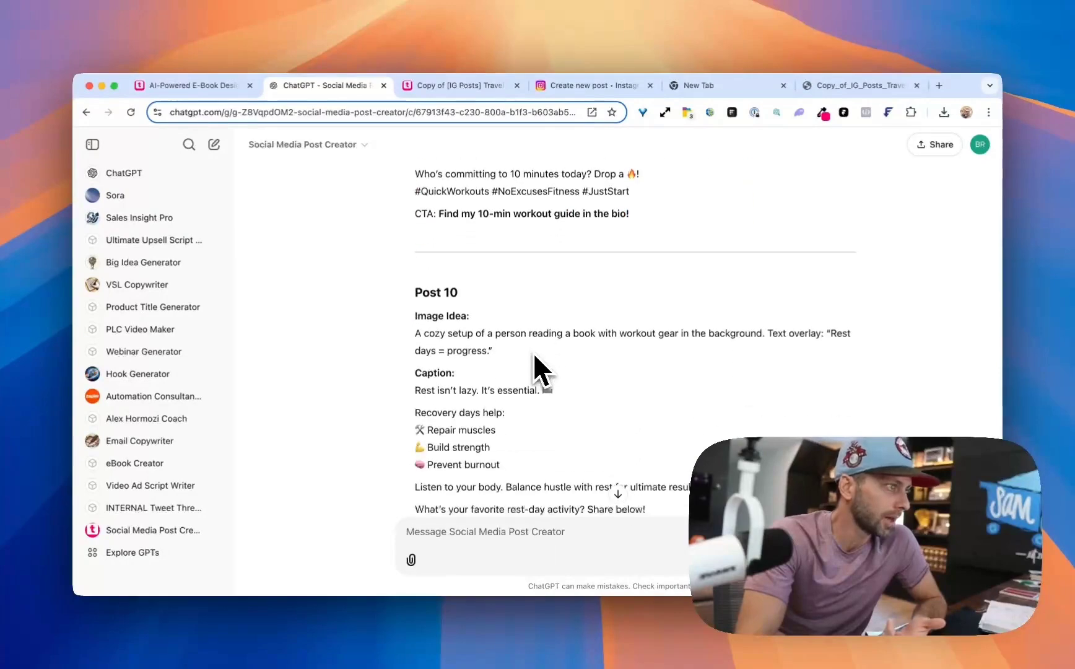
pyautogui.scroll(-5, 533, 365)
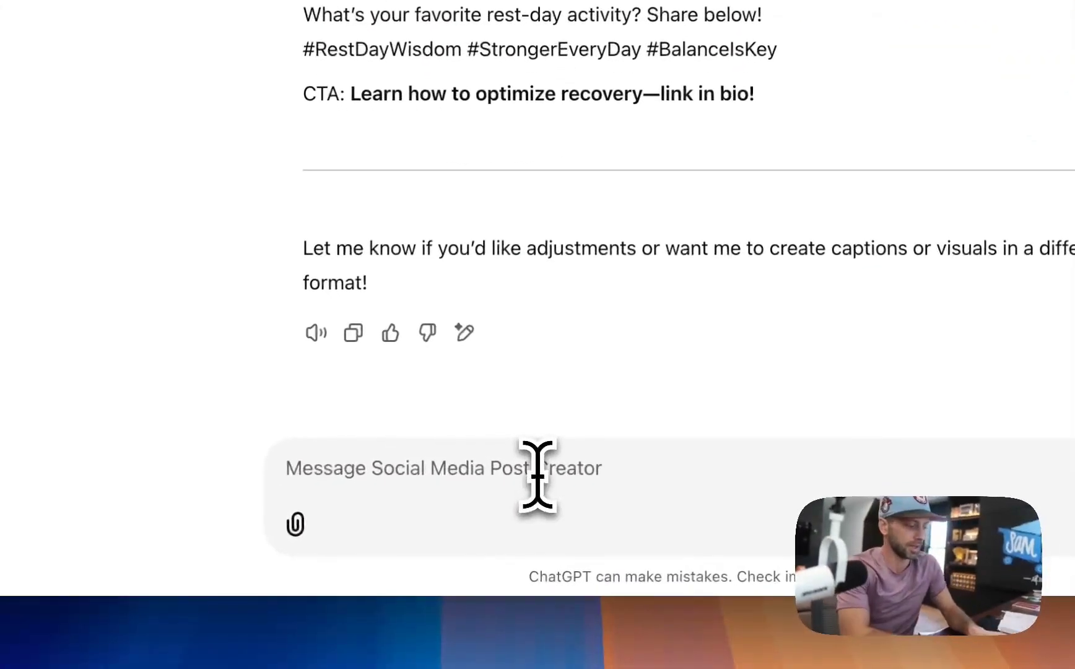
pyautogui.write('Give me')
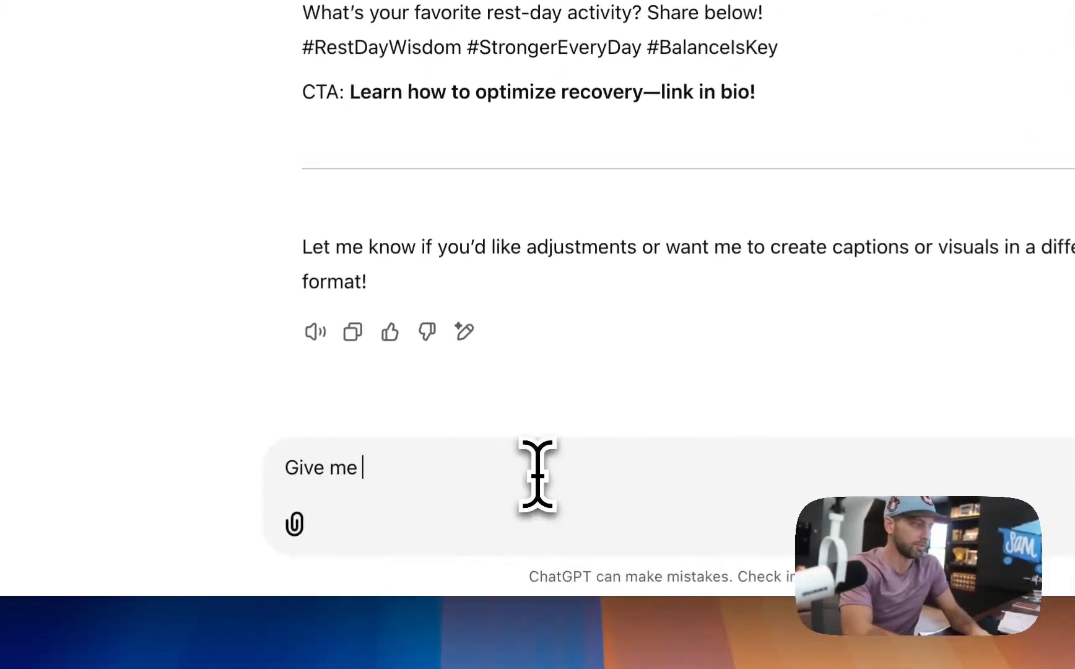
pyautogui.write(' 10 more')
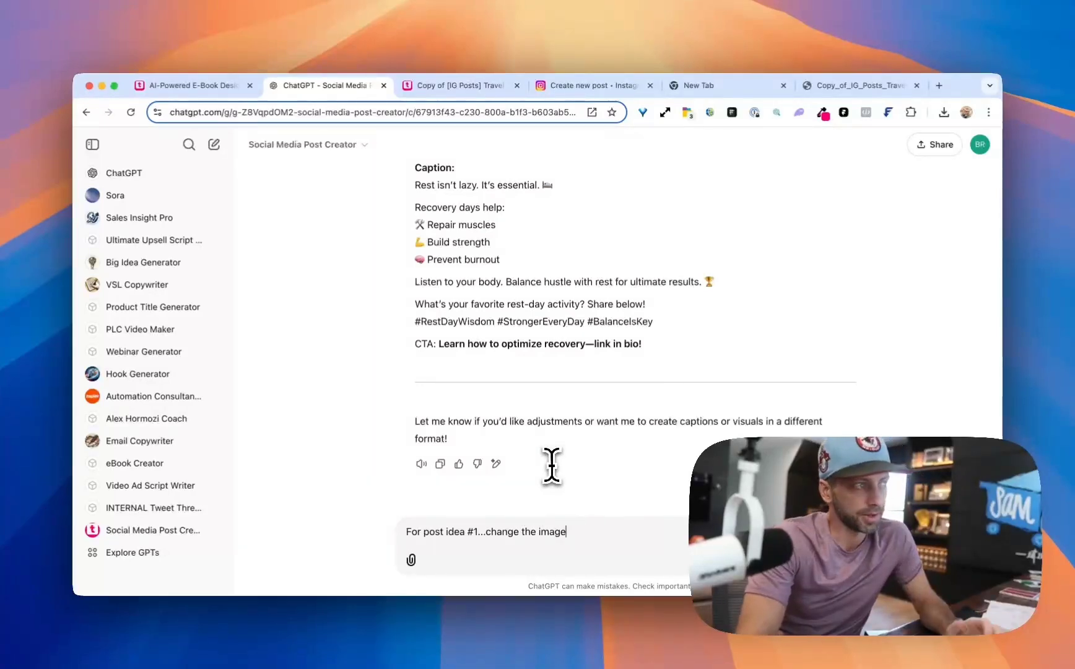
pyautogui.scroll(2, 501, 364)
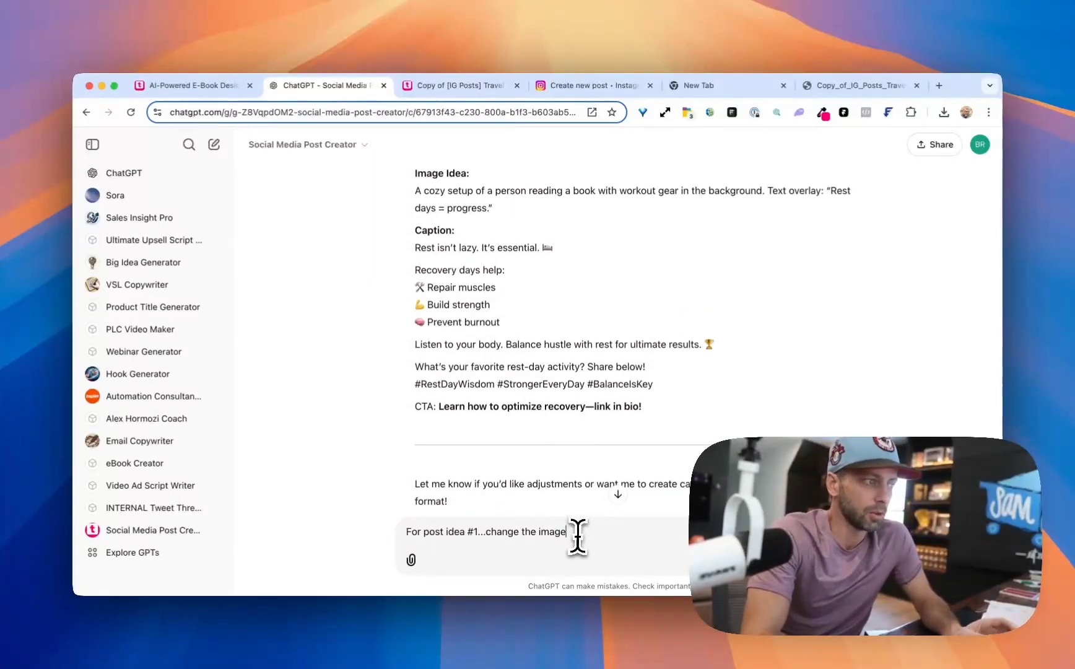
pyautogui.scroll(5, 498, 440)
pyautogui.scroll(4, 541, 279)
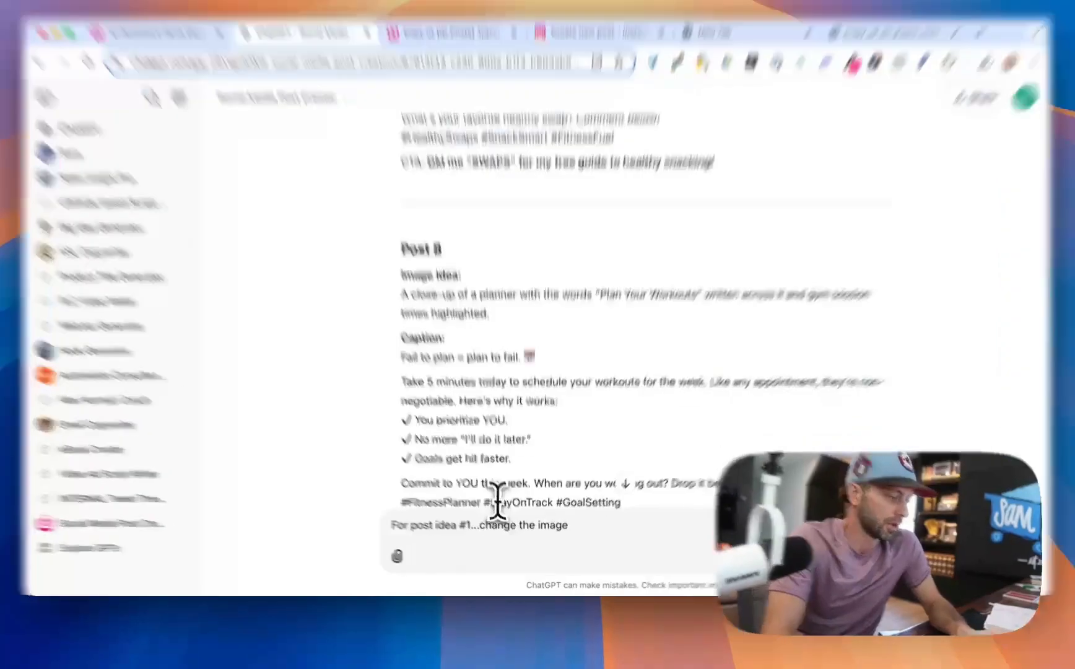
pyautogui.press('super+a')
pyautogui.press('BackSpace')
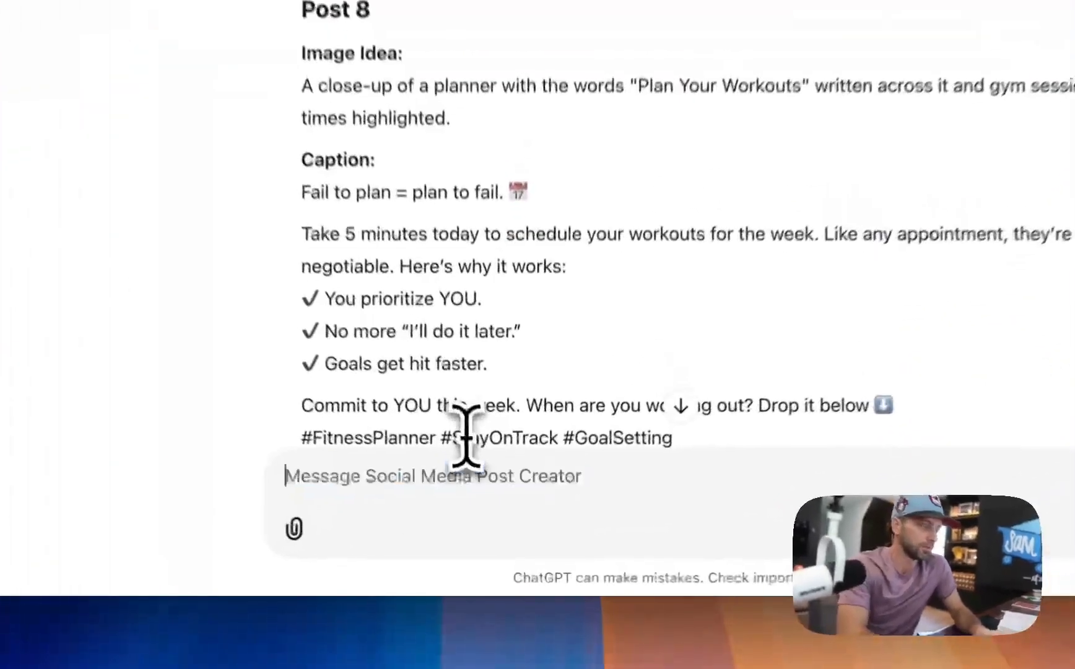
pyautogui.scroll(-10, 556, 378)
pyautogui.scroll(20, 563, 390)
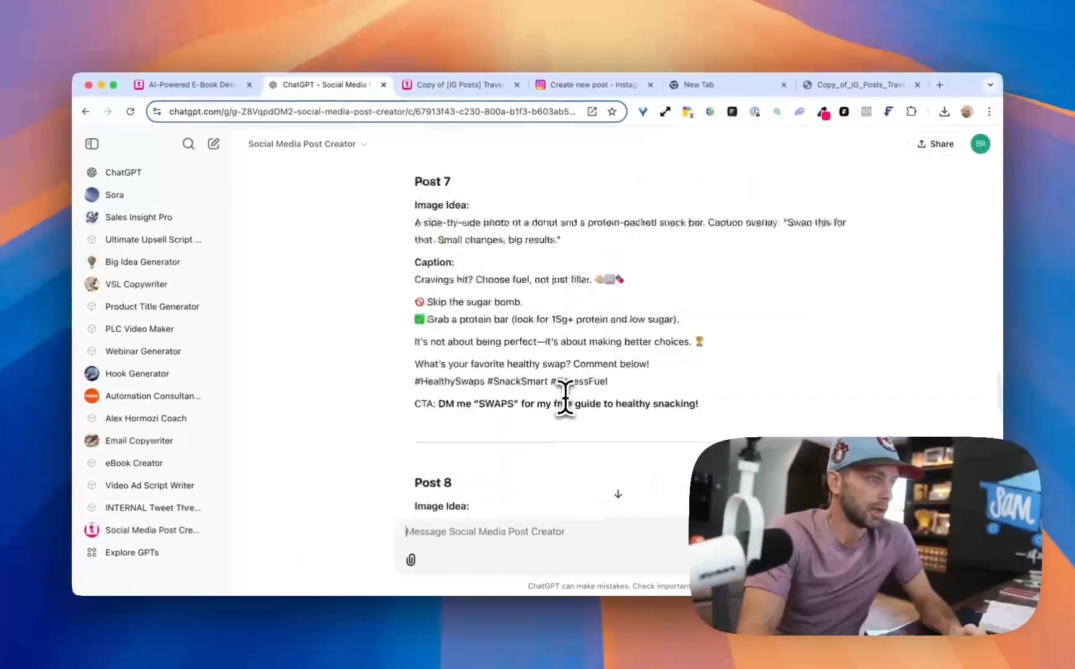
pyautogui.scroll(-20, 609, 303)
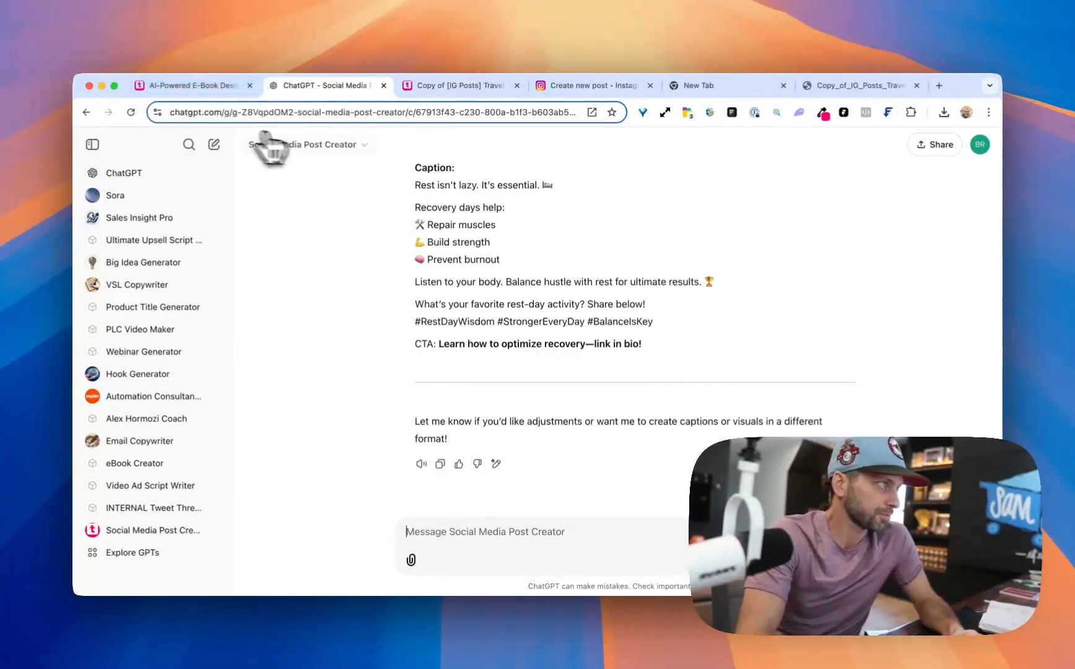
pyautogui.click(365, 146)
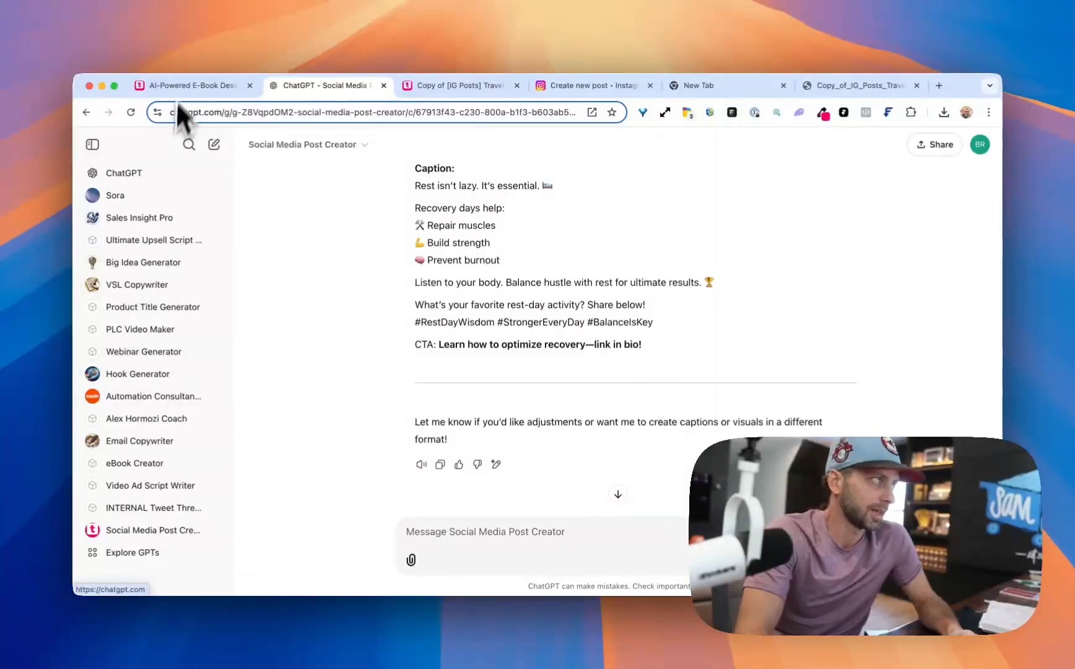
# Open a new Social Media Post Creator chat and start it with the Create Tweets prompt
pyautogui.click(193, 88)
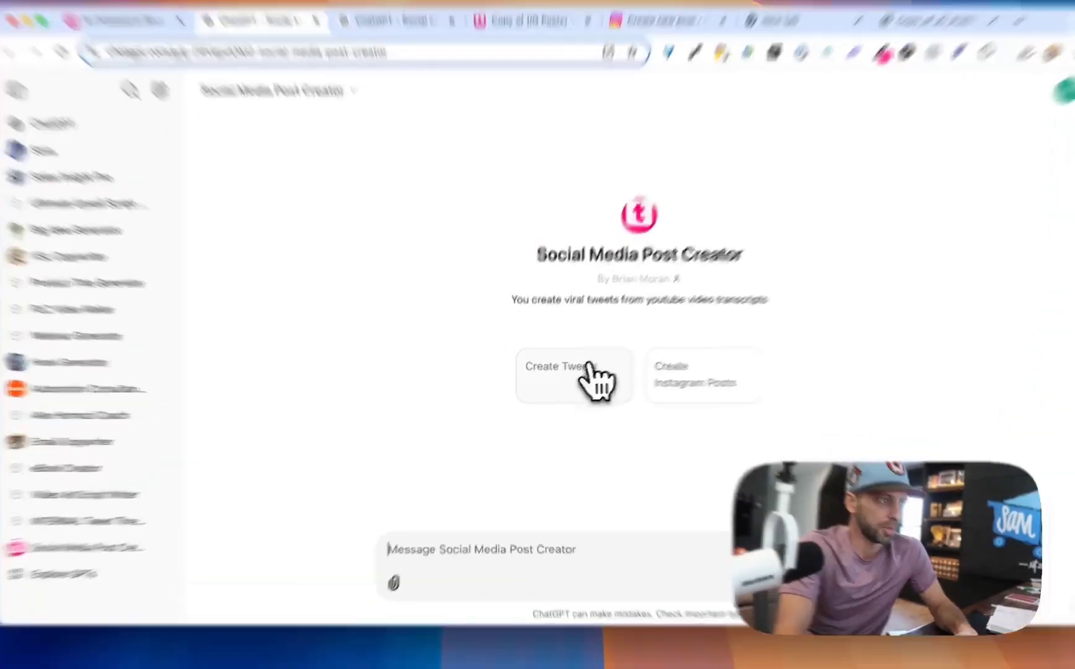
pyautogui.click(587, 371)
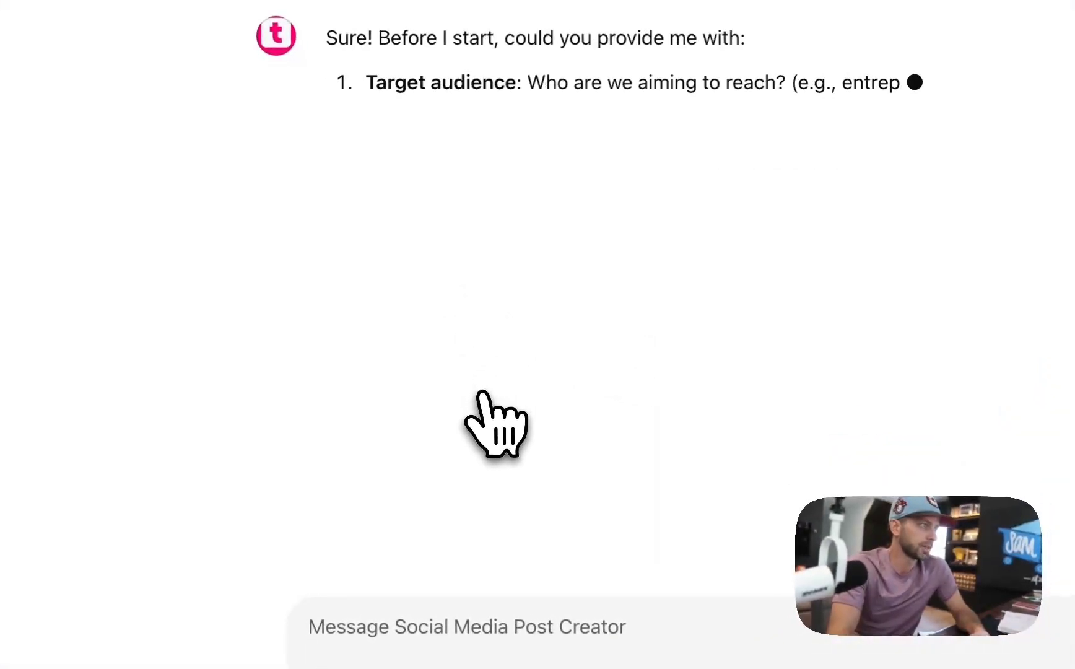
# Send the target audience as people looking to lose weight, frustrated by how complicated strategies are and how little time they have
pyautogui.write('target audience is people looking to lose weight, frustrated by')
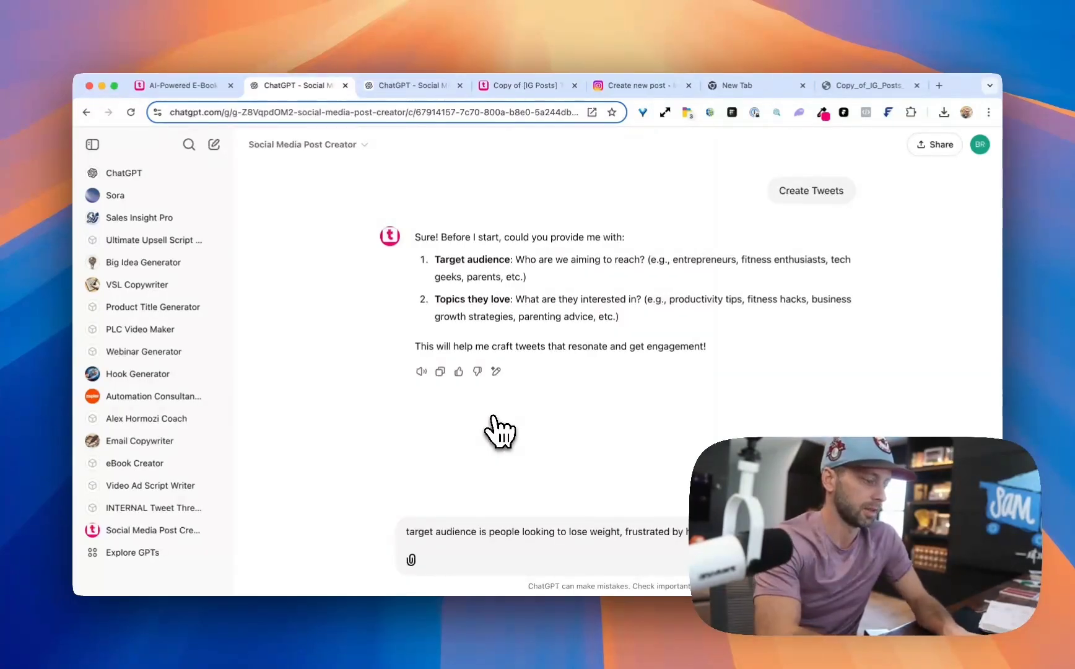
pyautogui.write('and ')
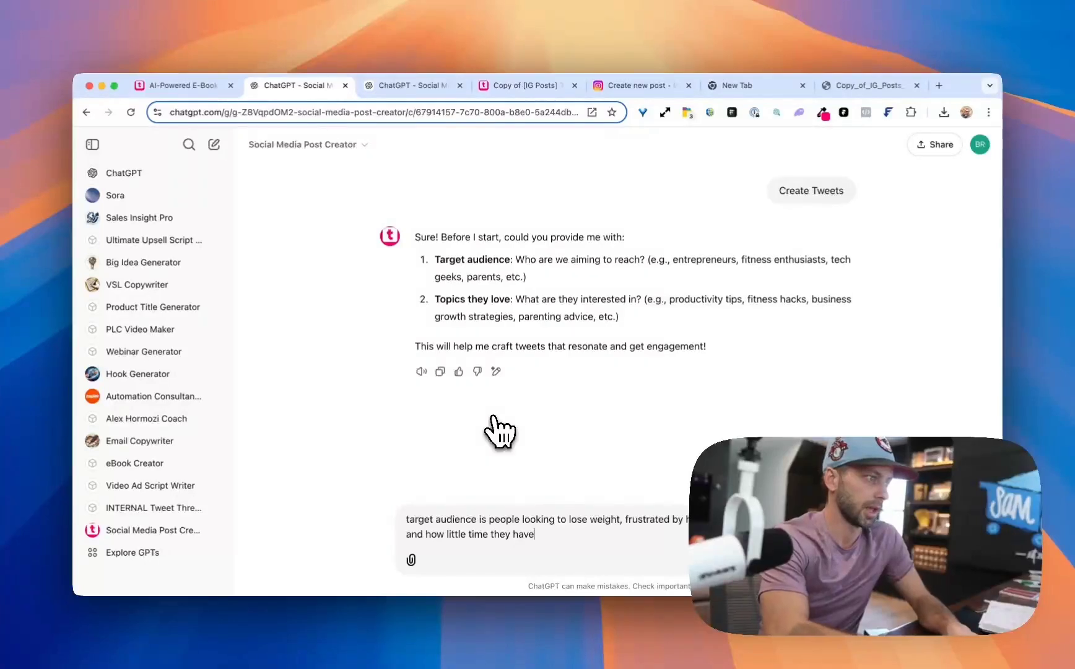
pyautogui.write('how little time they have')
pyautogui.press('Return')
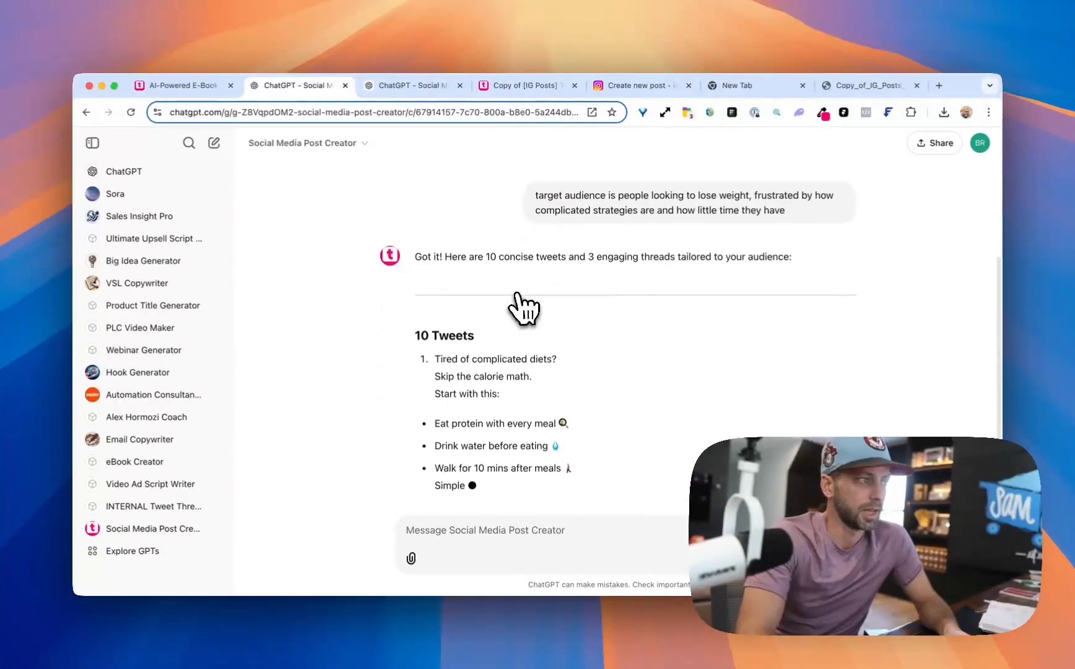
pyautogui.scroll(1, 511, 332)
pyautogui.scroll(1, 514, 340)
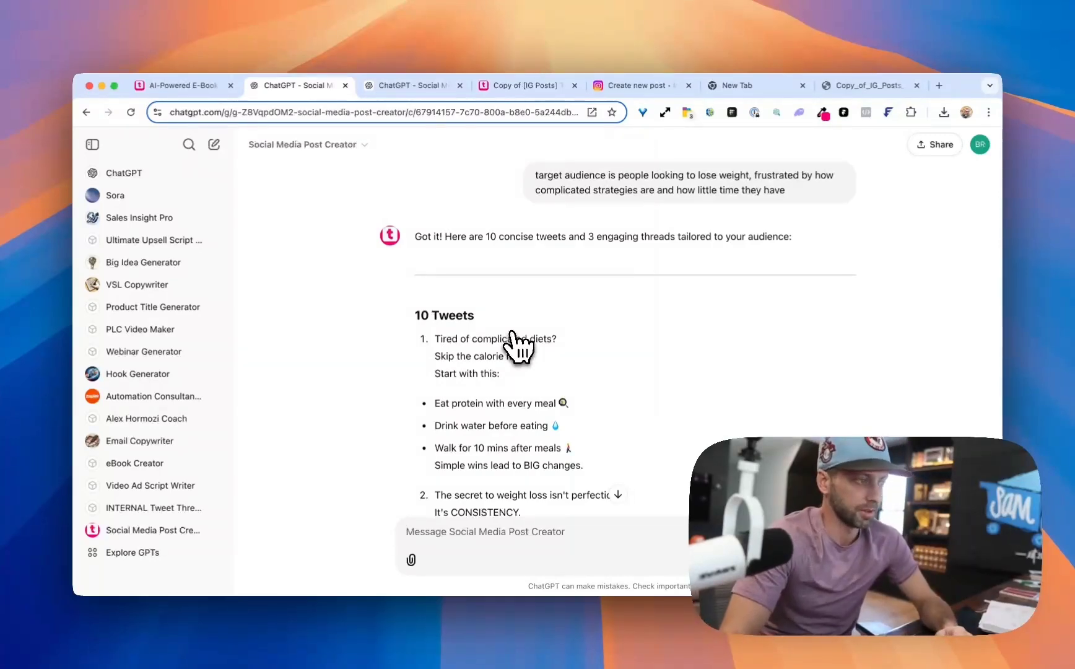
# Read through the generated tweets for the weight-loss audience, checking their hooks and tips, and return to the start of the reply
pyautogui.scroll(-5, 520, 348)
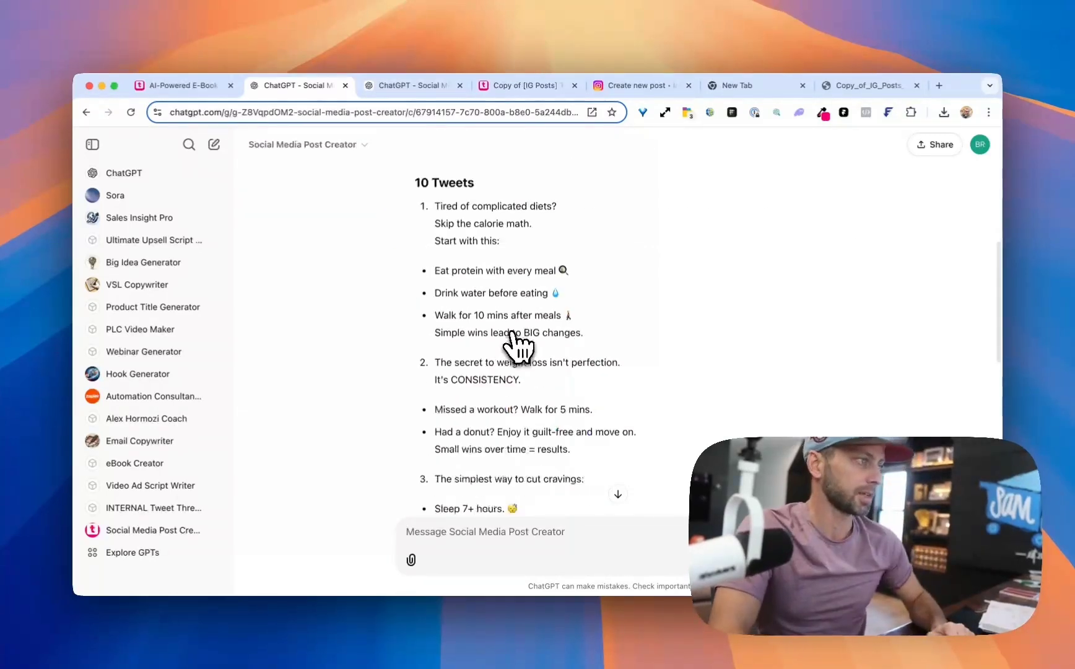
pyautogui.scroll(-20, 519, 347)
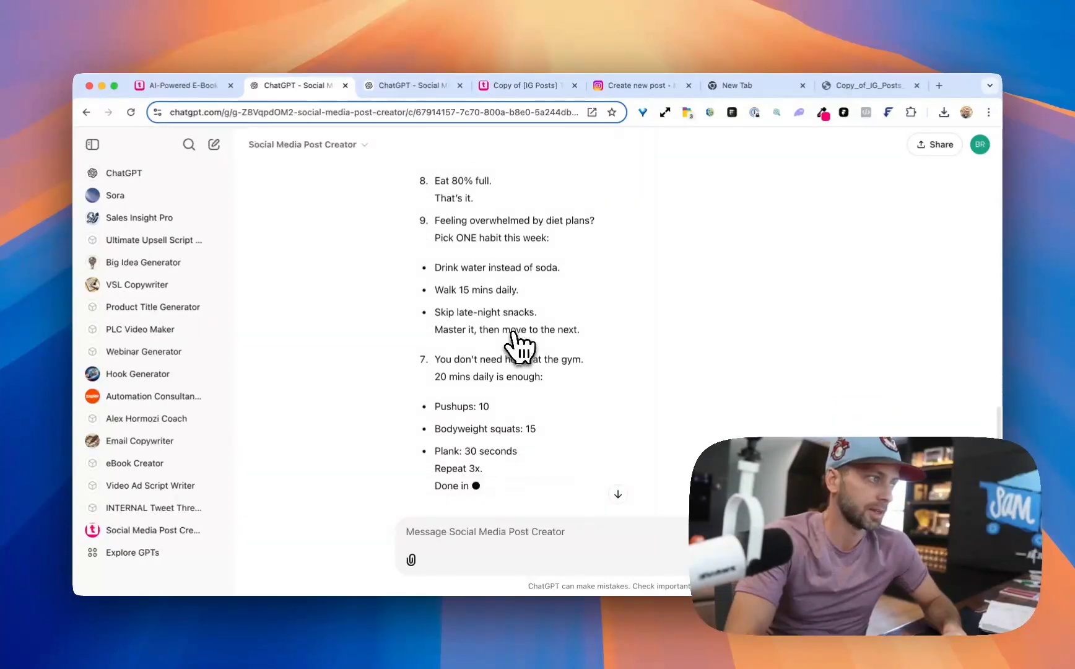
pyautogui.scroll(-2, 519, 347)
pyautogui.scroll(-5, 520, 347)
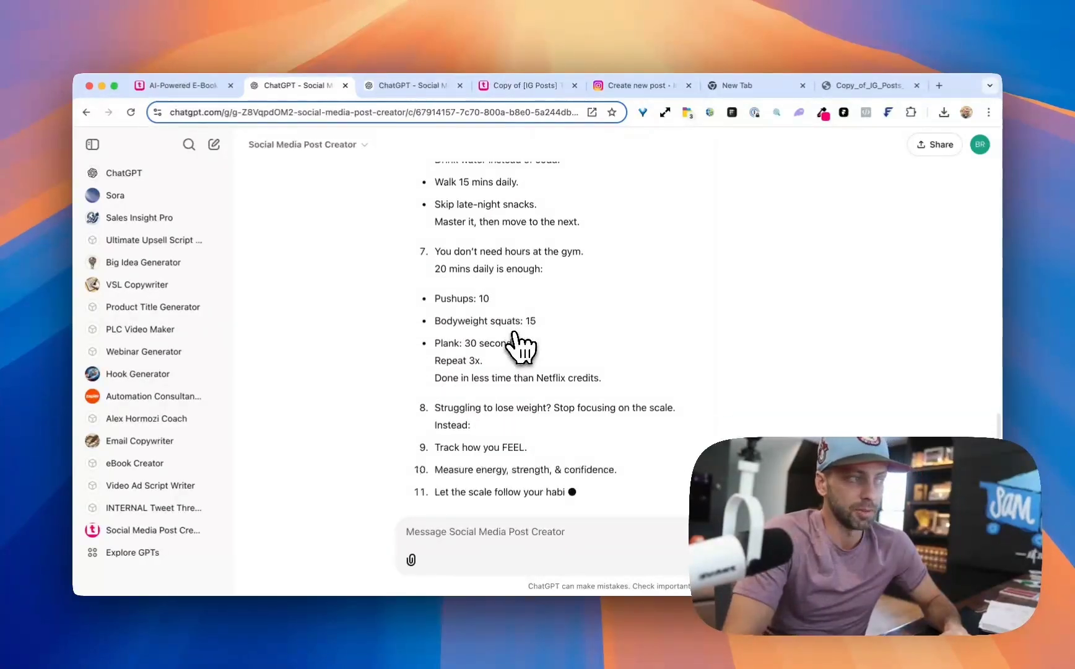
pyautogui.scroll(12, 519, 350)
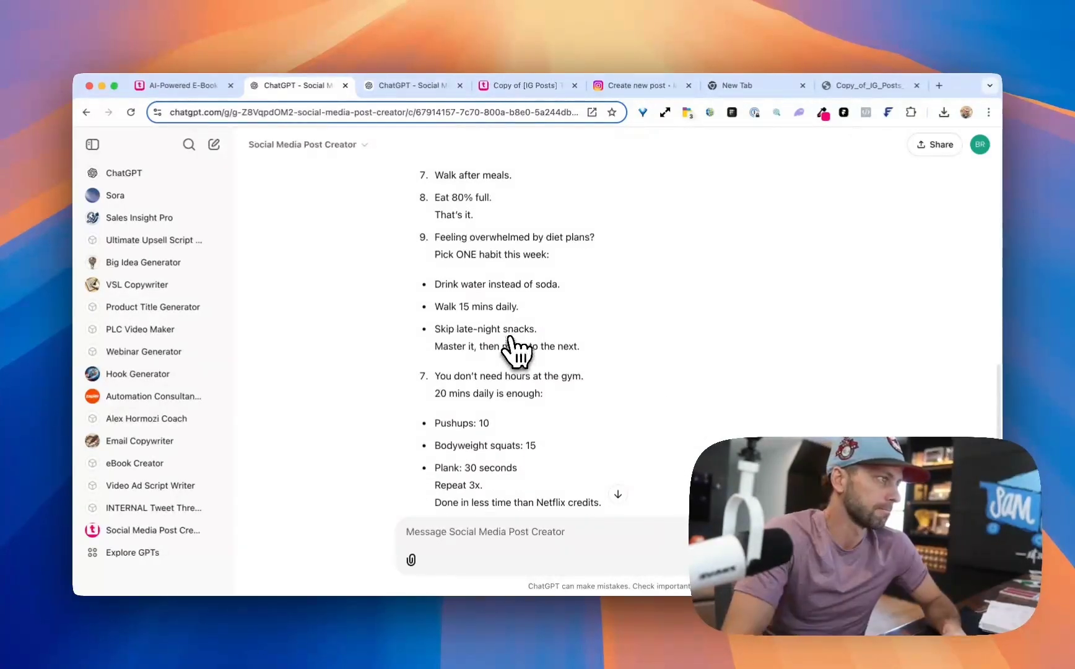
pyautogui.scroll(10, 517, 350)
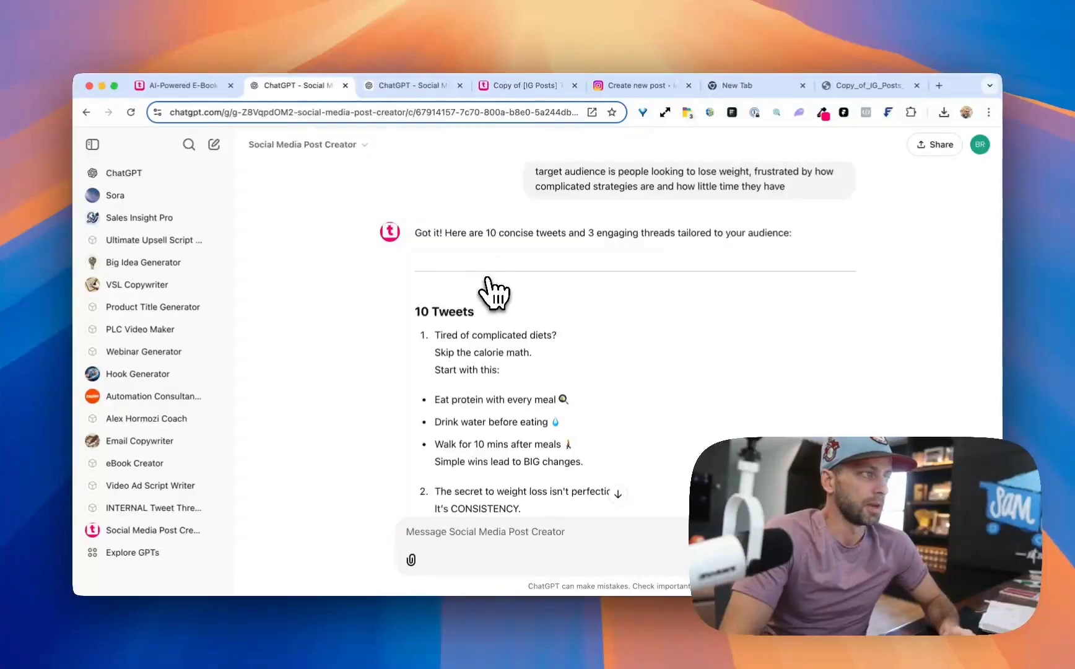
pyautogui.scroll(2, 489, 359)
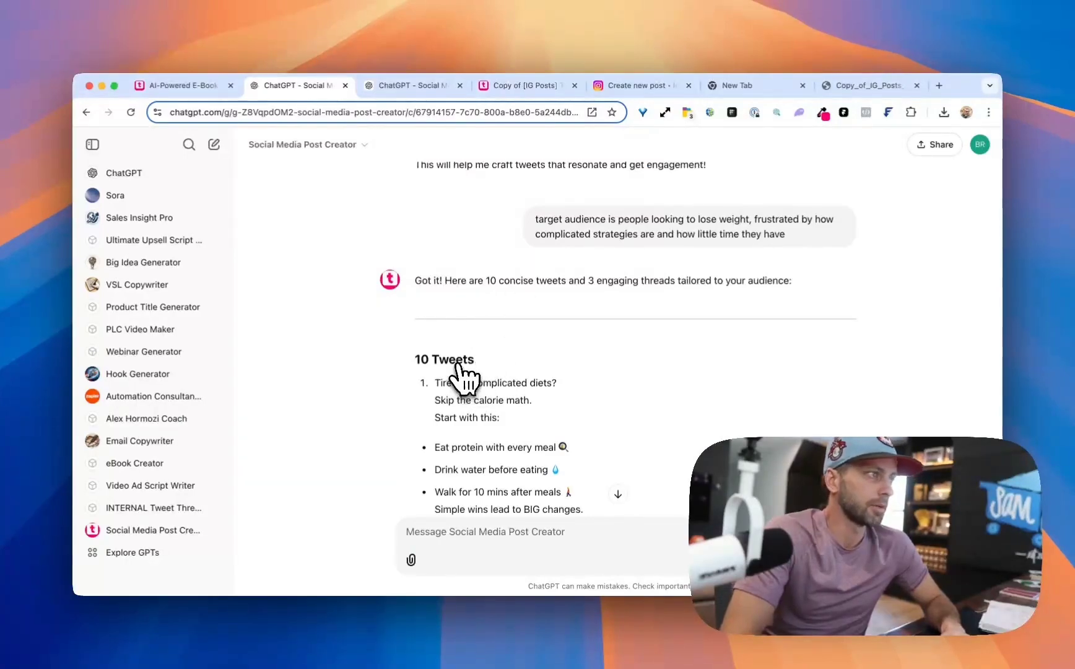
pyautogui.scroll(3, 480, 391)
# Review the Post 10 image idea in the Instagram posts chat, and switch to the Typeset travel niche document to view its slides
pyautogui.click(413, 85)
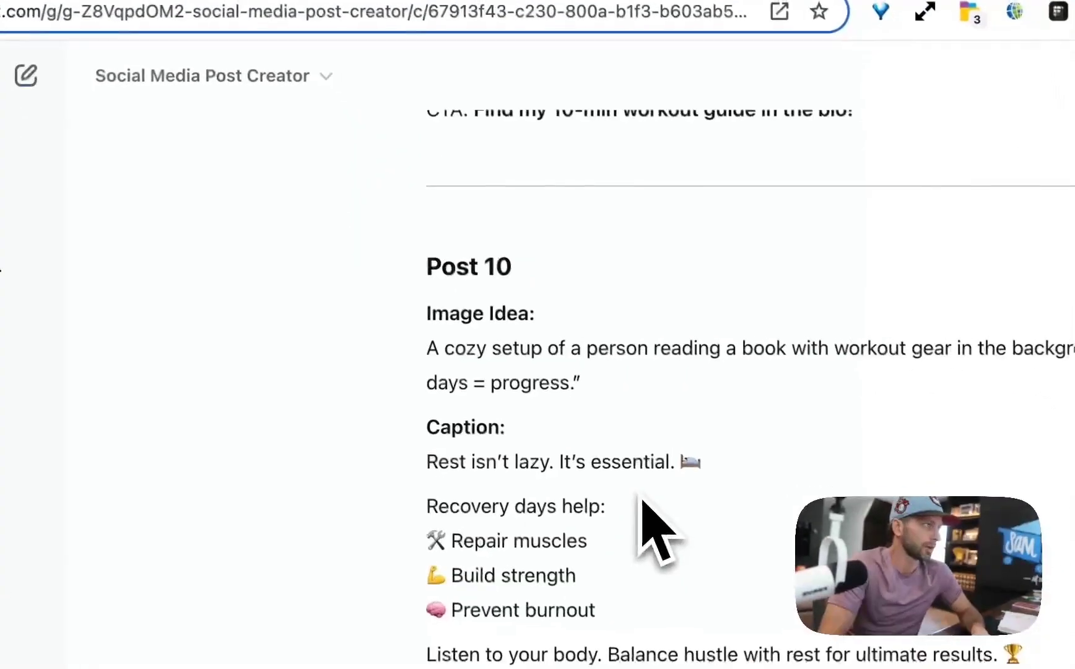
pyautogui.moveTo(426, 309); pyautogui.dragTo(585, 385)
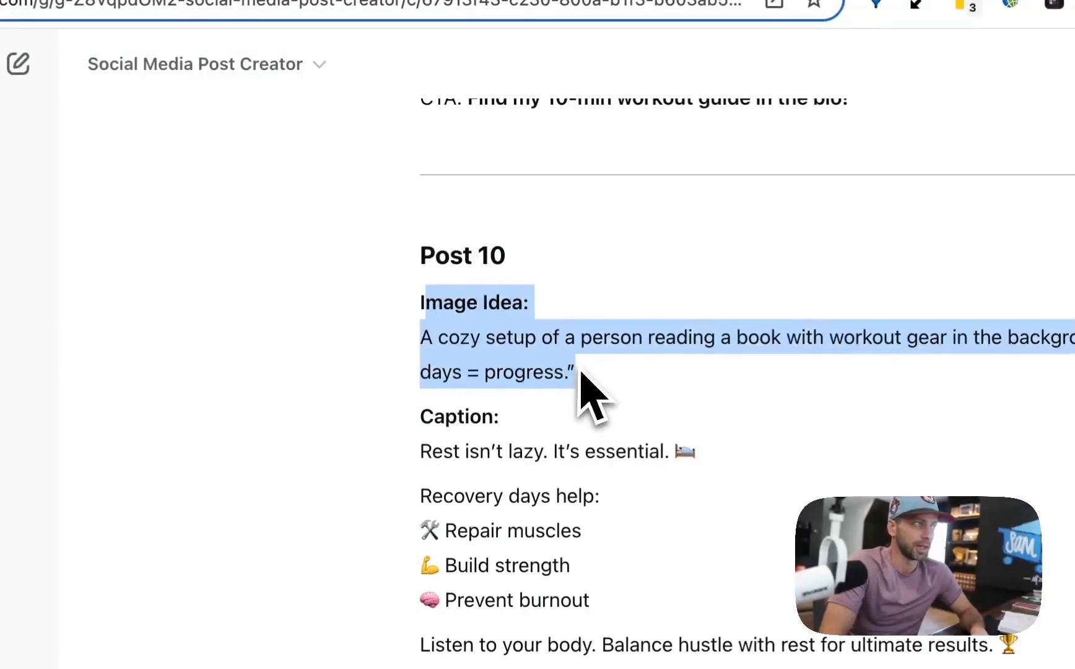
pyautogui.click(659, 398)
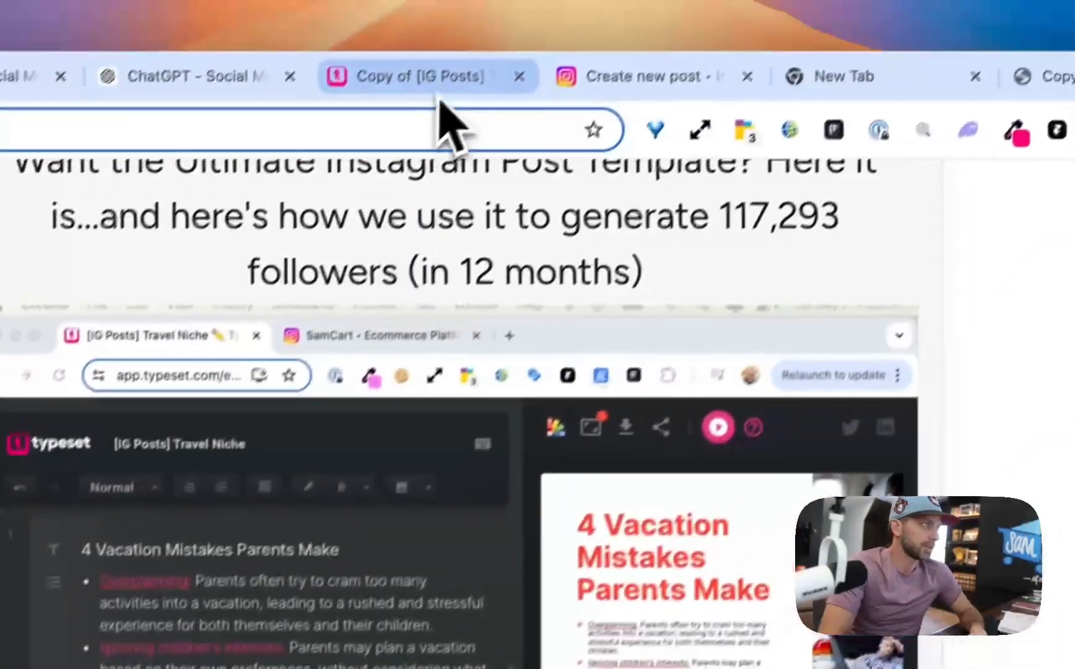
pyautogui.click(437, 86)
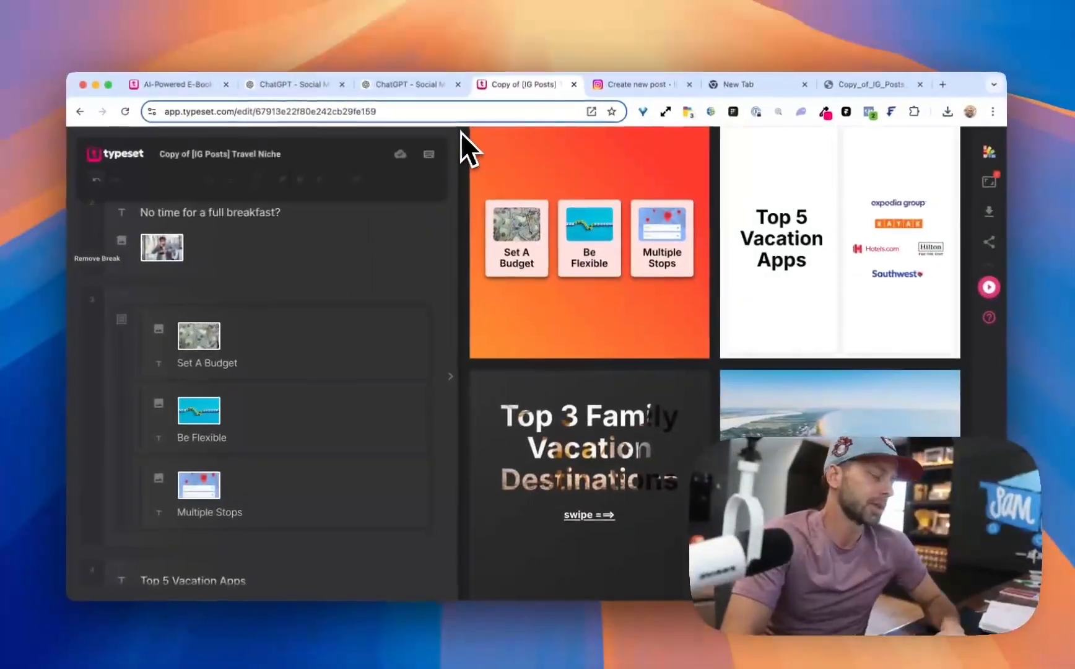
pyautogui.moveTo(480, 225)
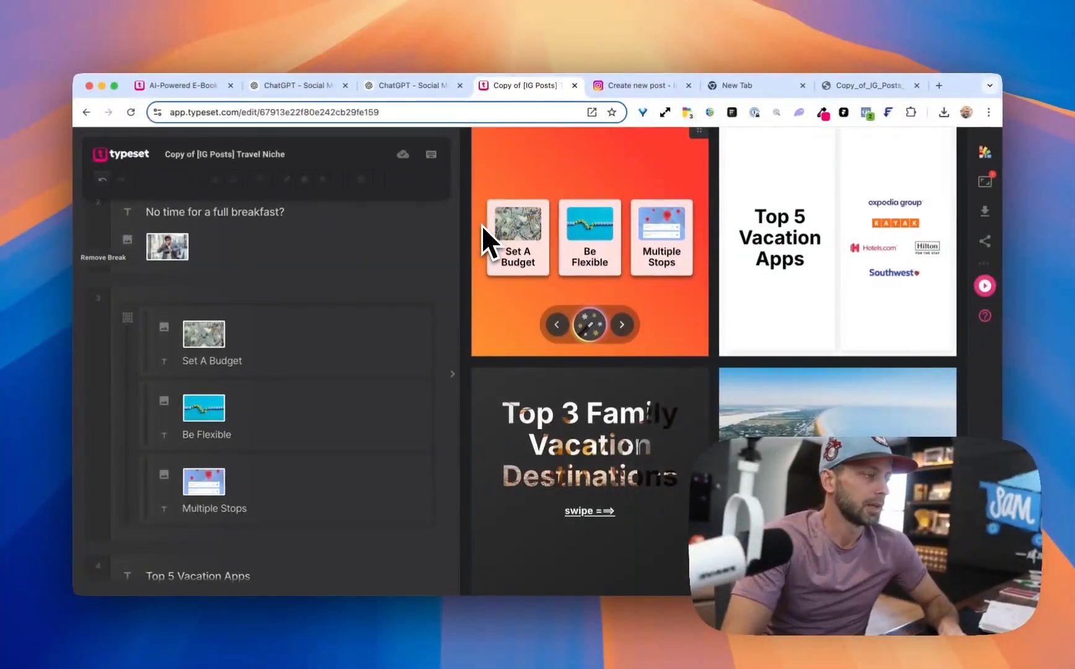